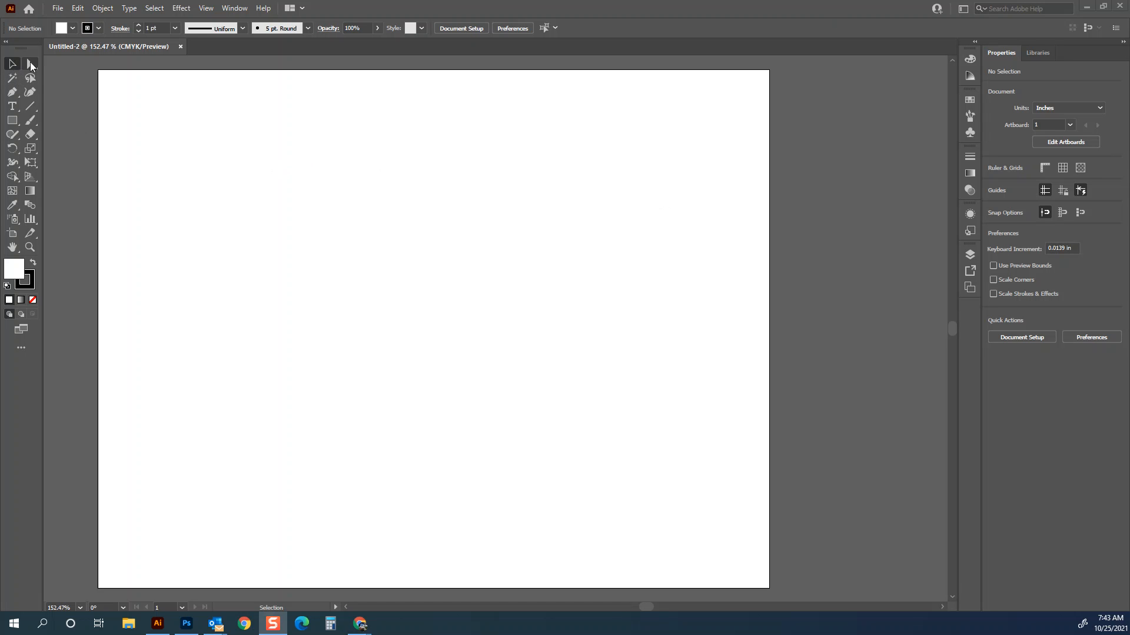
- Create a point text object near the top left of the artboard with the Type tool
click(12, 107)
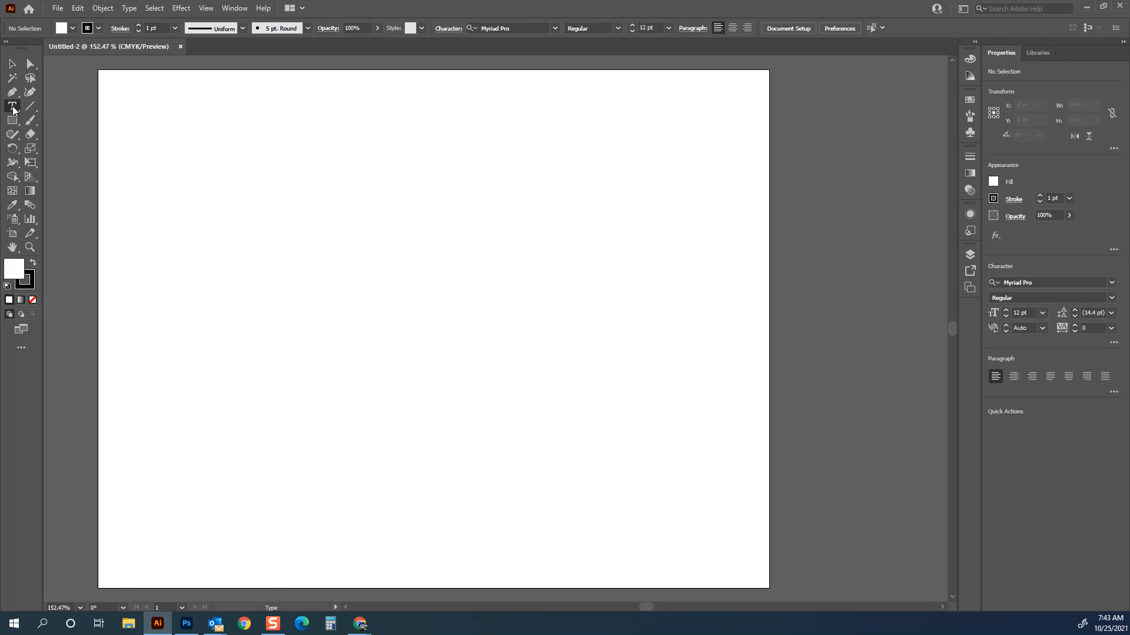
click(165, 123)
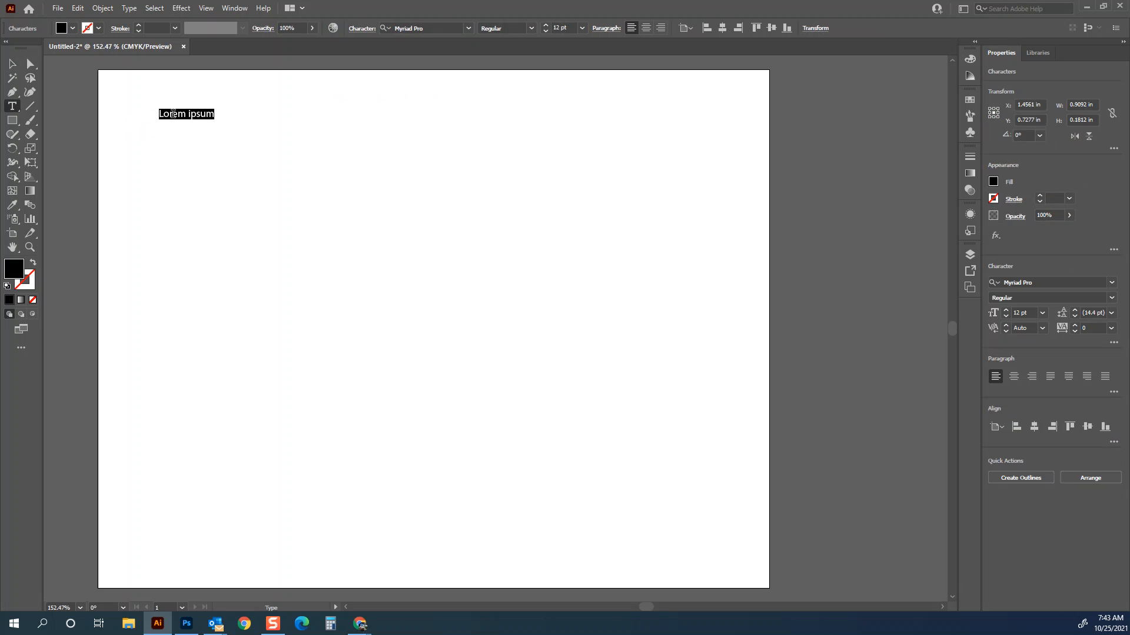
- Draw an area text frame filled with placeholder text and undo it
mouse_move(273, 101)
mouse_down()
mouse_move(394, 166)
mouse_move(582, 385)
mouse_up()
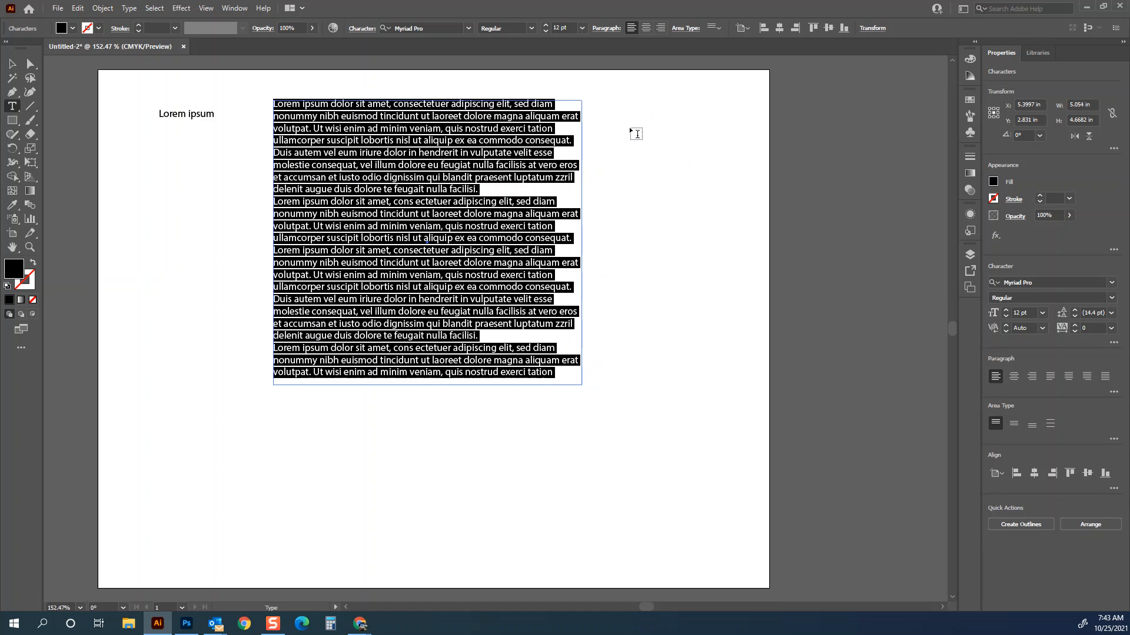
key(ctrl+z)
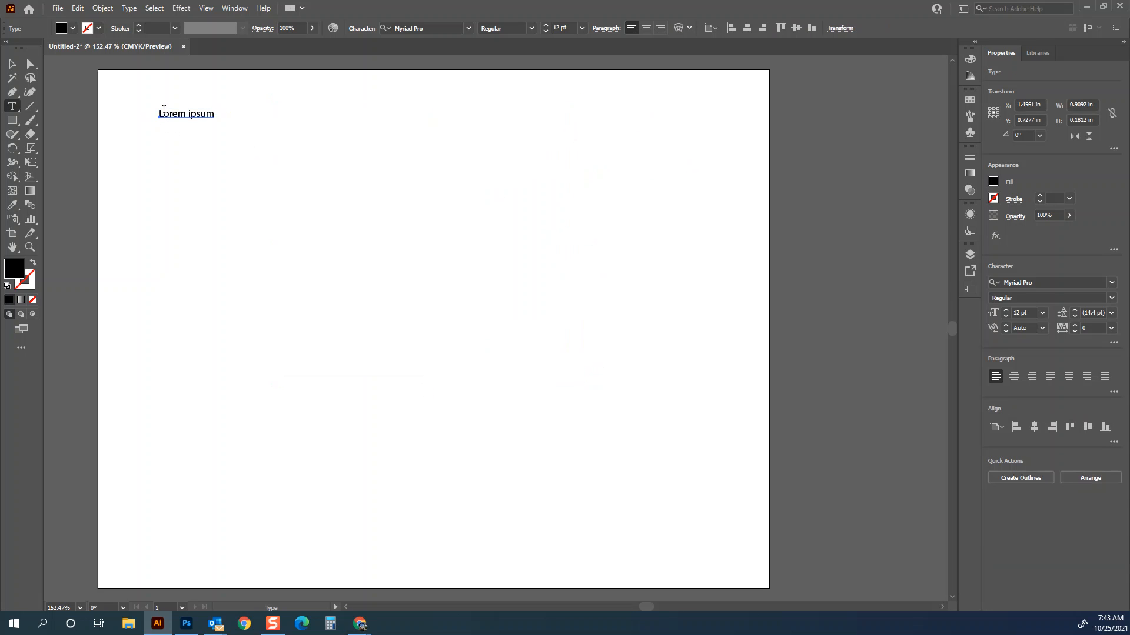
- Select the placeholder text, set its font size to 150 pt, and replace it with the instructor's name
mouse_move(159, 113)
mouse_down()
mouse_move(200, 114)
mouse_move(156, 114)
mouse_up()
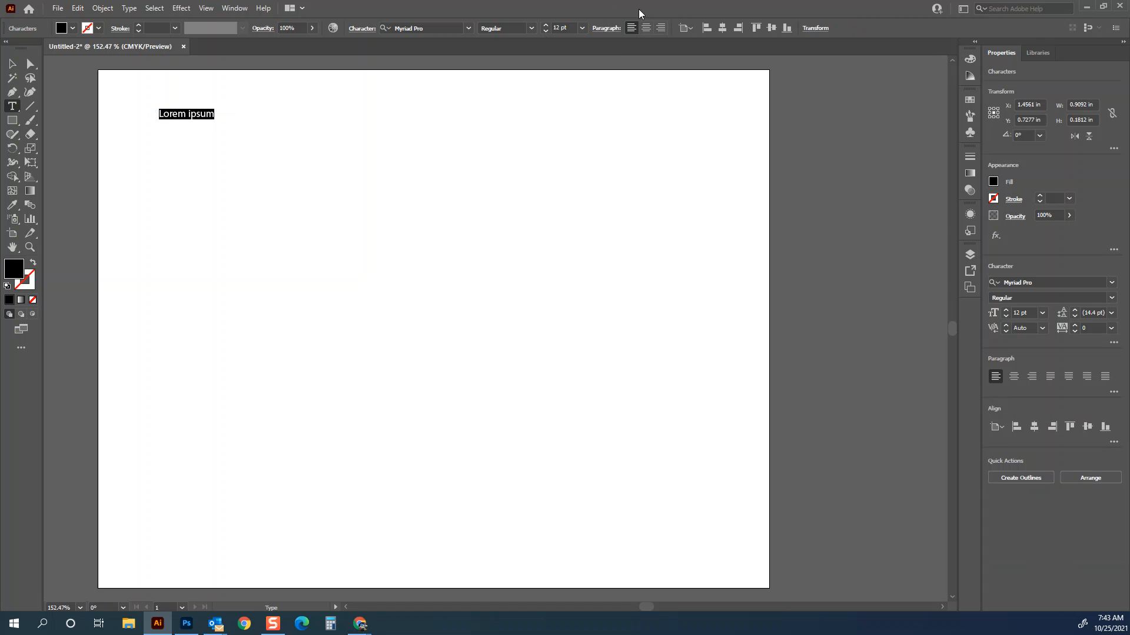
click(582, 29)
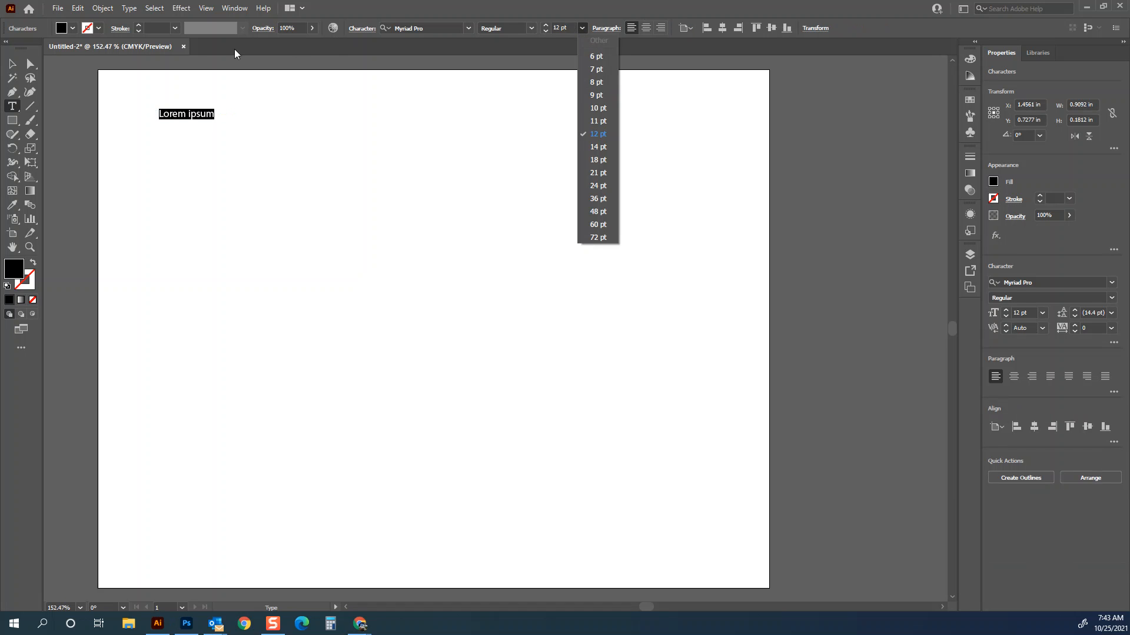
click(597, 237)
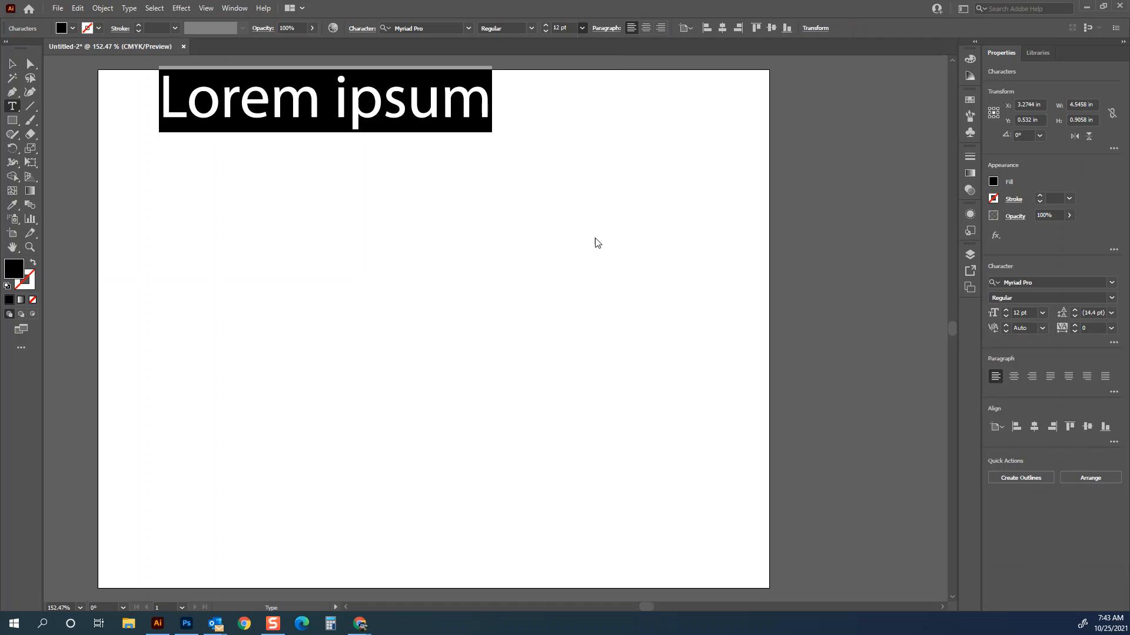
click(557, 28)
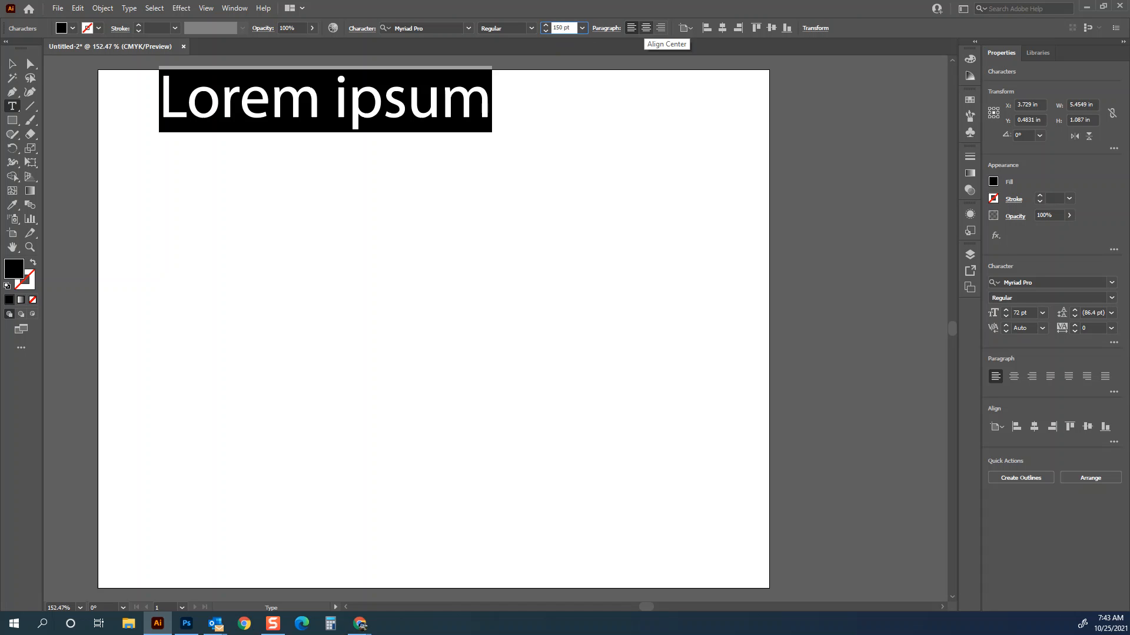
text(150)
key(Return)
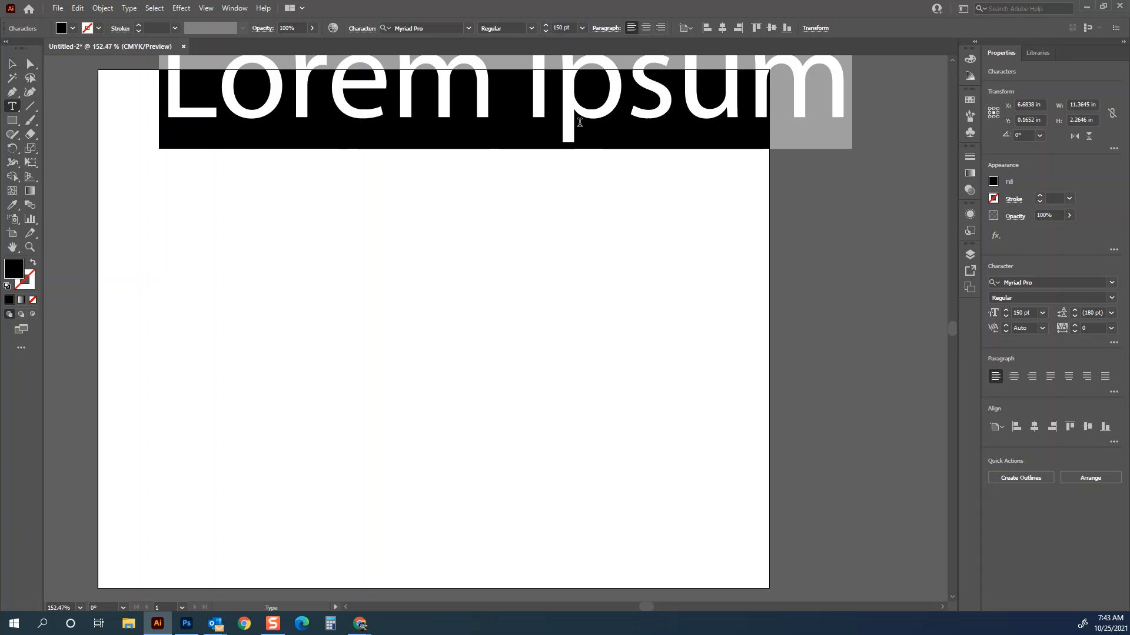
text(Mr. Hatchi)
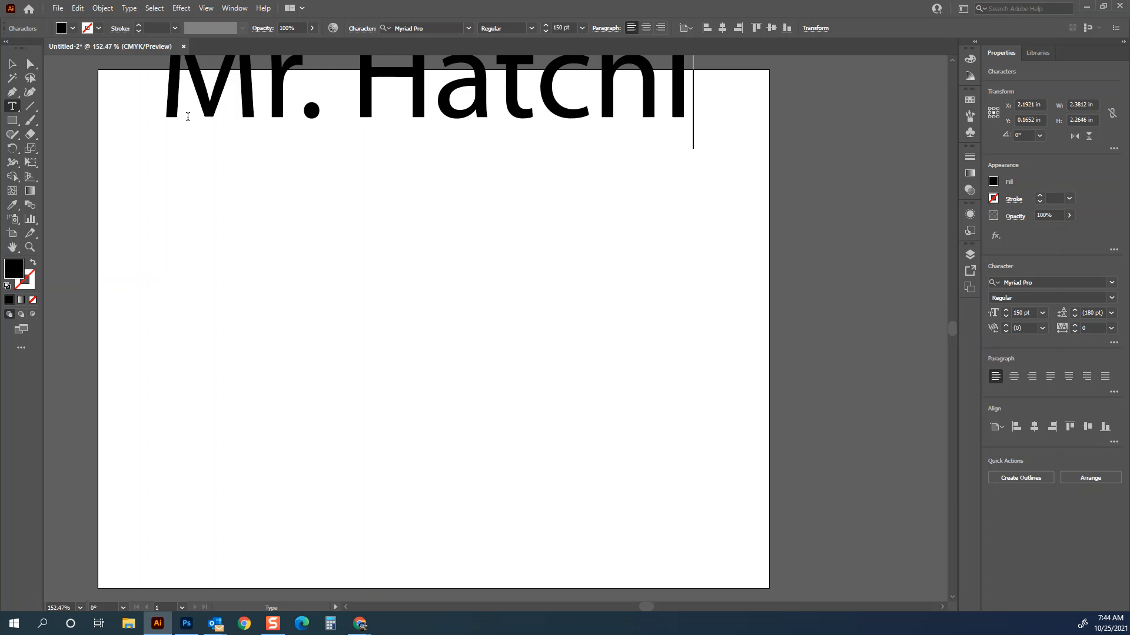
- Reposition and slightly scale the name text near the top, then duplicate it downward into five stacked copies
click(12, 64)
drag(249, 78, 248, 153)
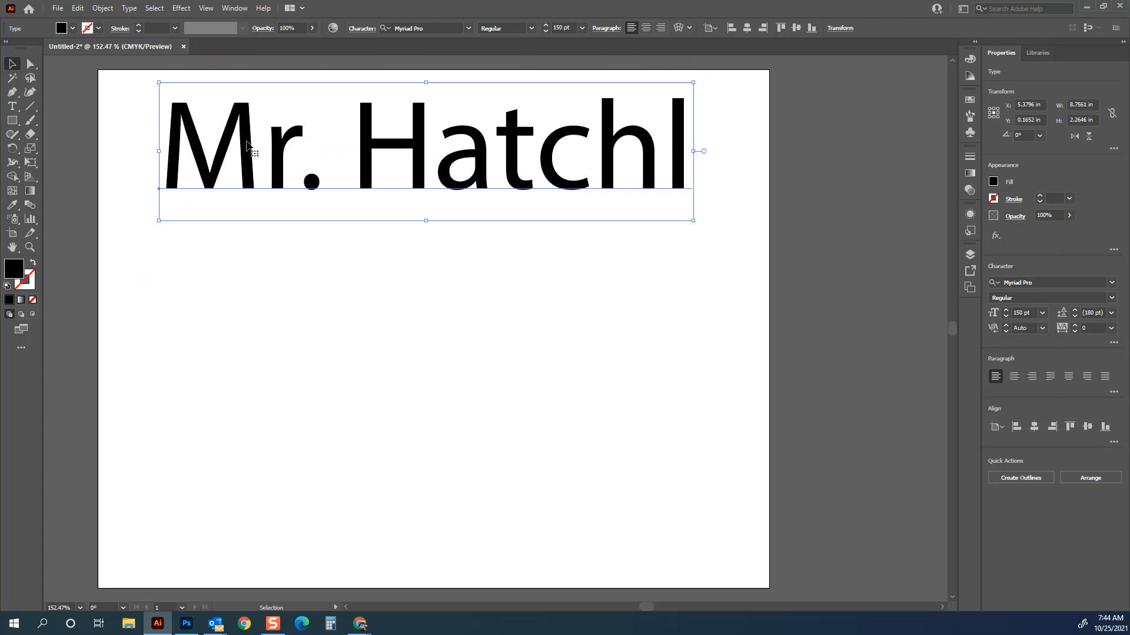
mouse_move(695, 221)
mouse_down()
mouse_move(665, 194)
mouse_move(522, 154)
mouse_move(739, 221)
mouse_move(749, 214)
mouse_move(735, 219)
mouse_up()
drag(629, 156, 654, 147)
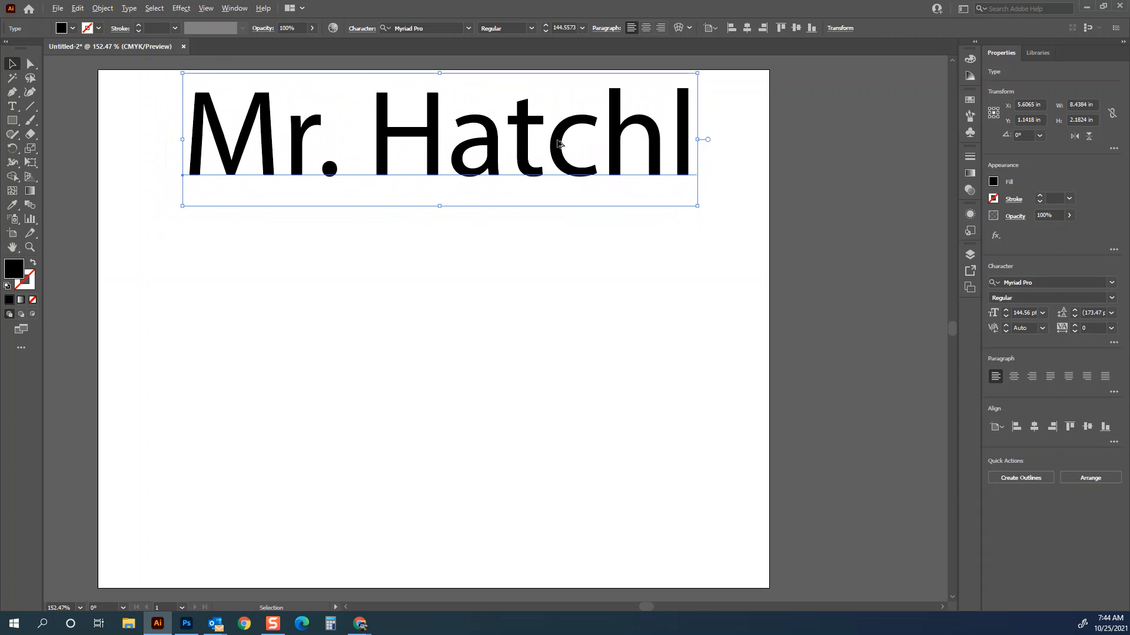
drag(558, 142, 559, 530)
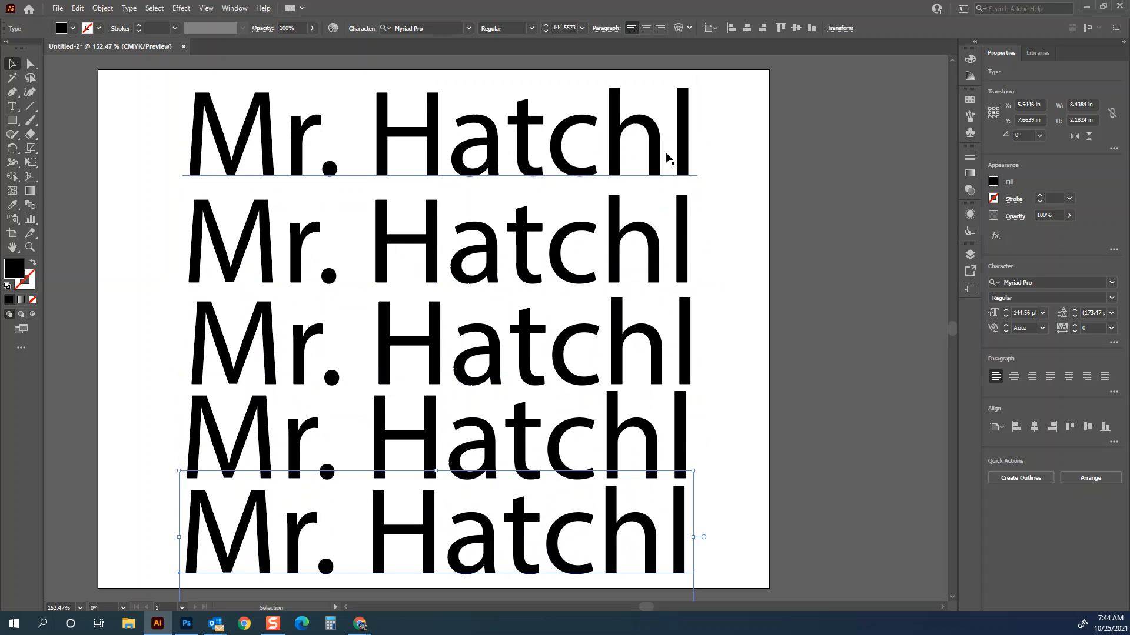
- Set the top copy's font to Arial Narrow Bold Italic
click(612, 143)
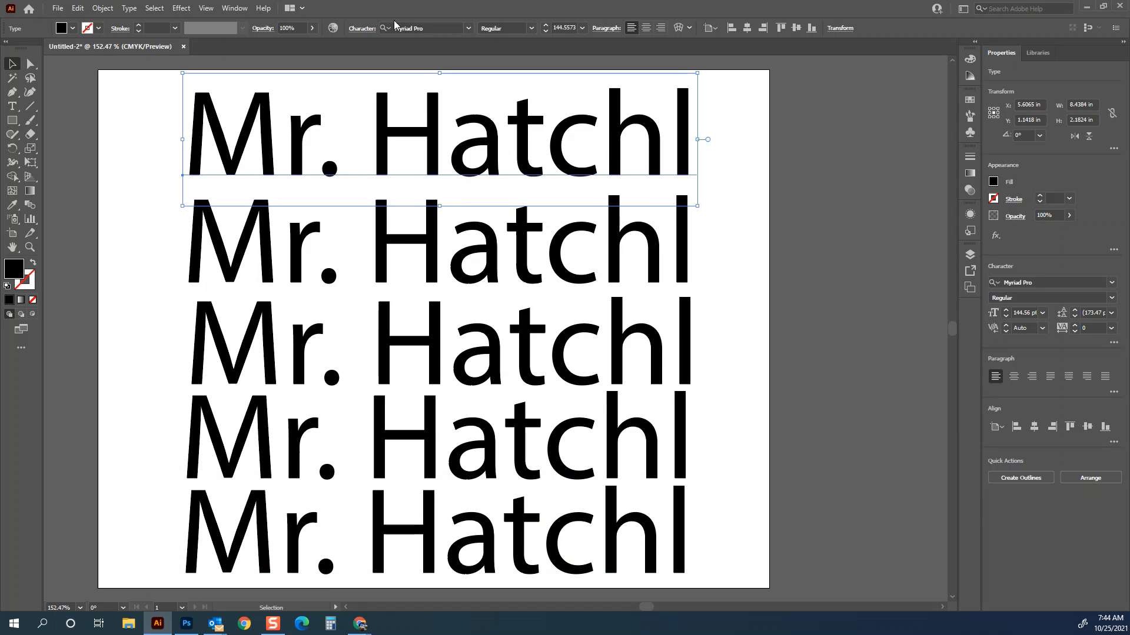
click(533, 30)
click(469, 30)
click(468, 30)
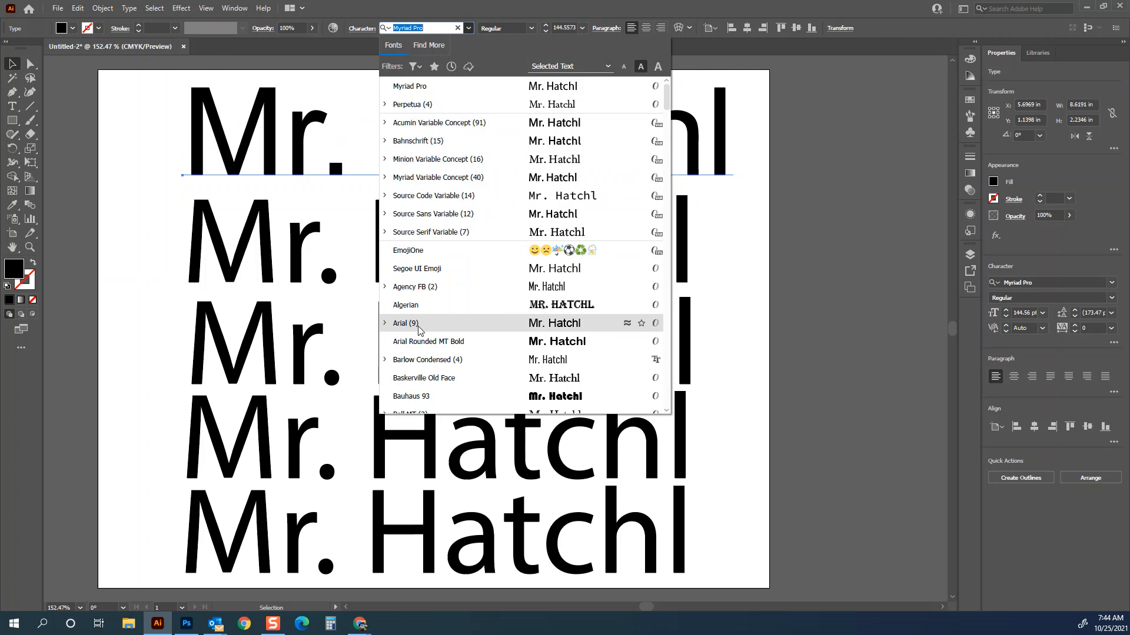
click(386, 325)
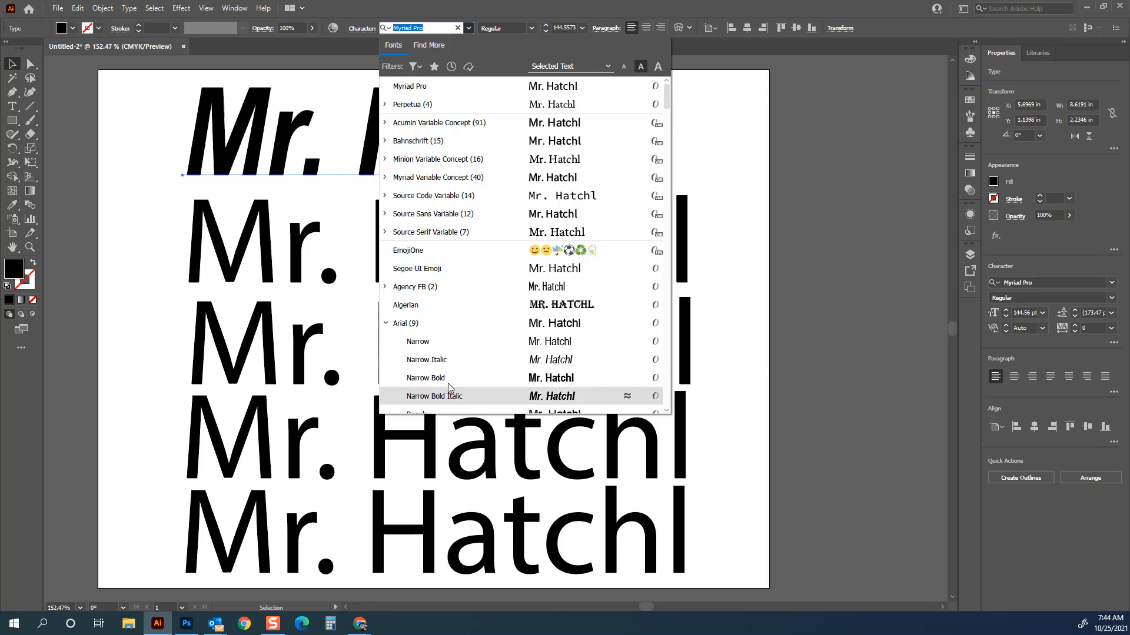
scroll(447, 376, down, 2)
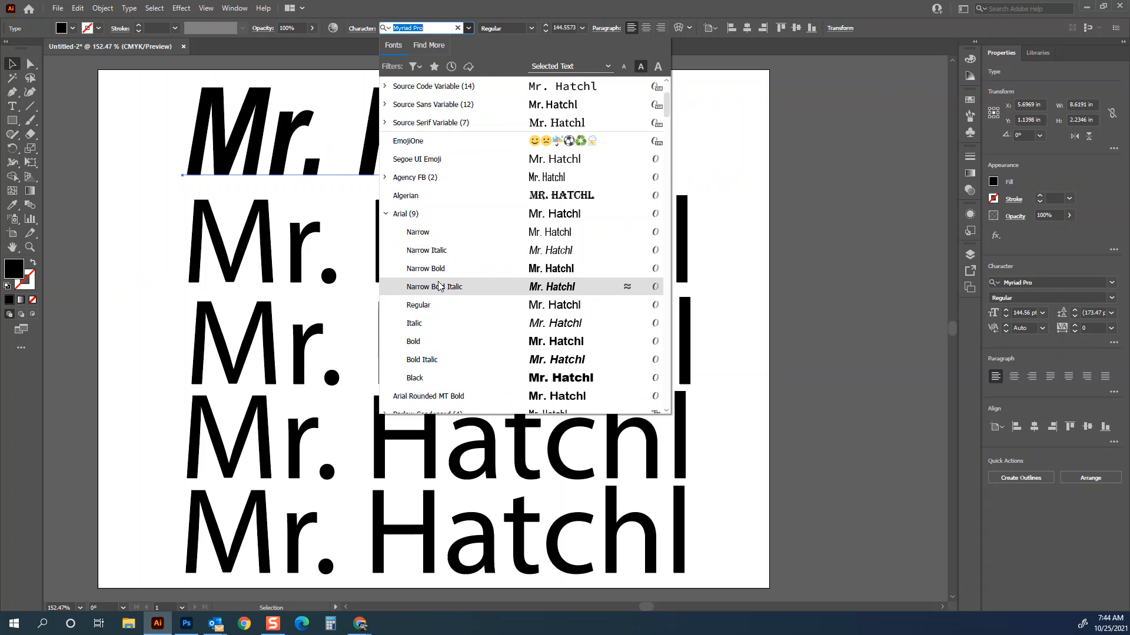
click(439, 287)
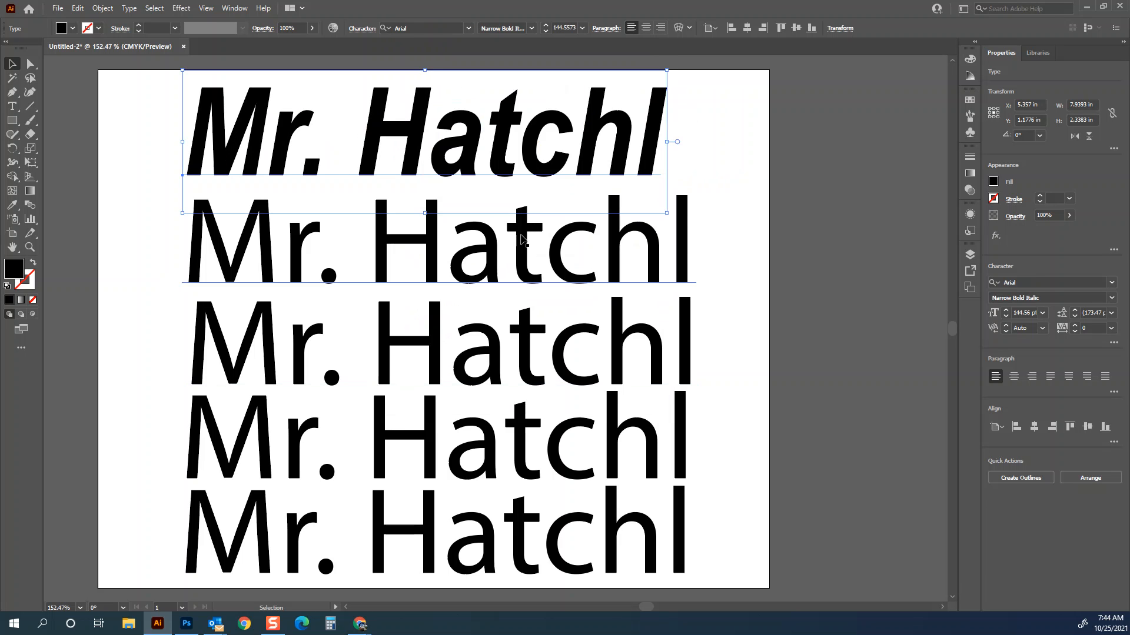
- Change the second line's font to Impact
click(688, 253)
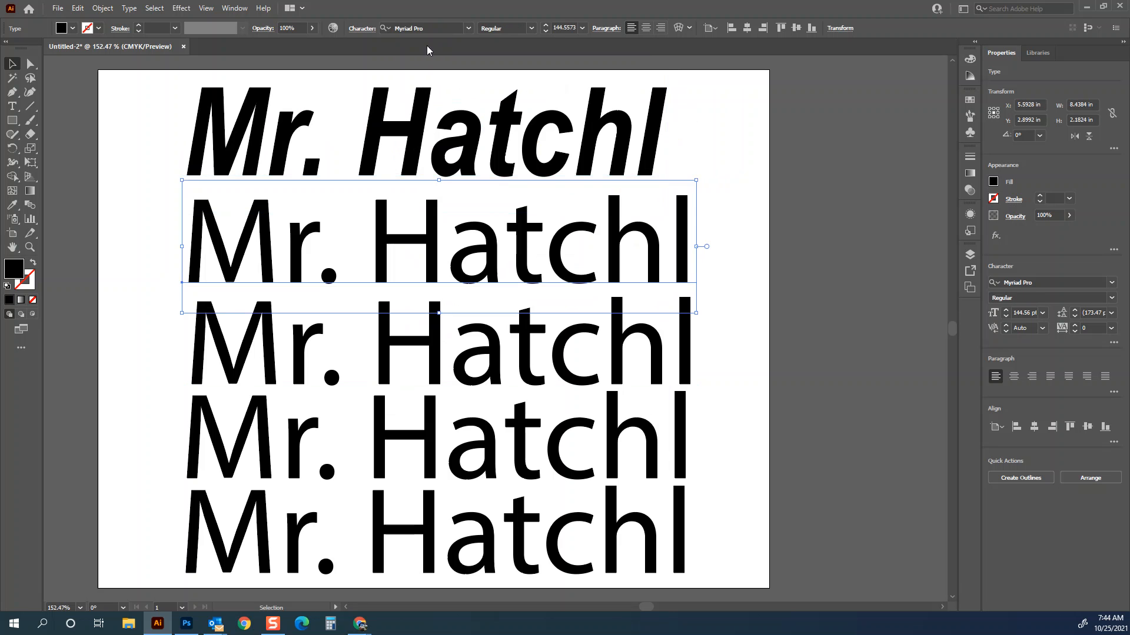
click(468, 27)
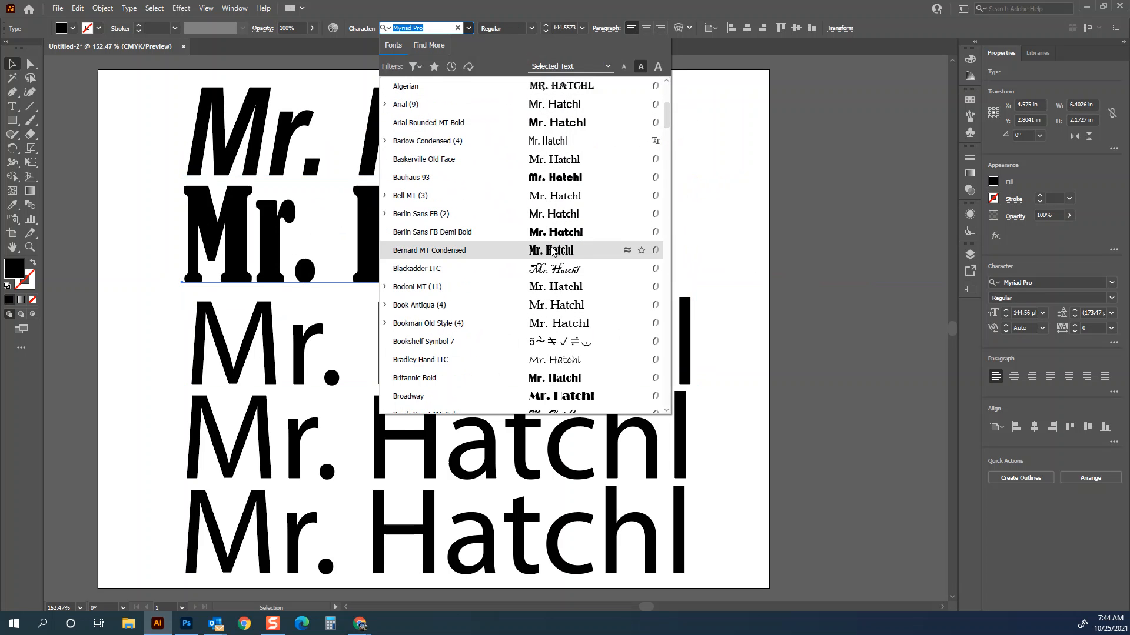
scroll(529, 206, down, 10)
scroll(527, 207, down, 7)
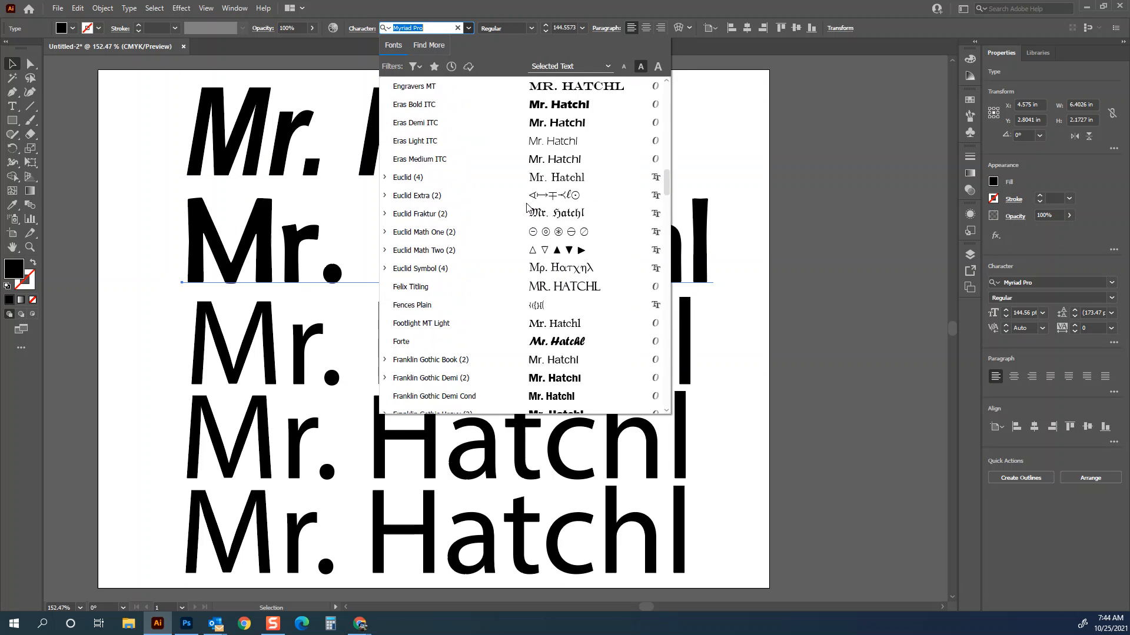
scroll(500, 176, down, 5)
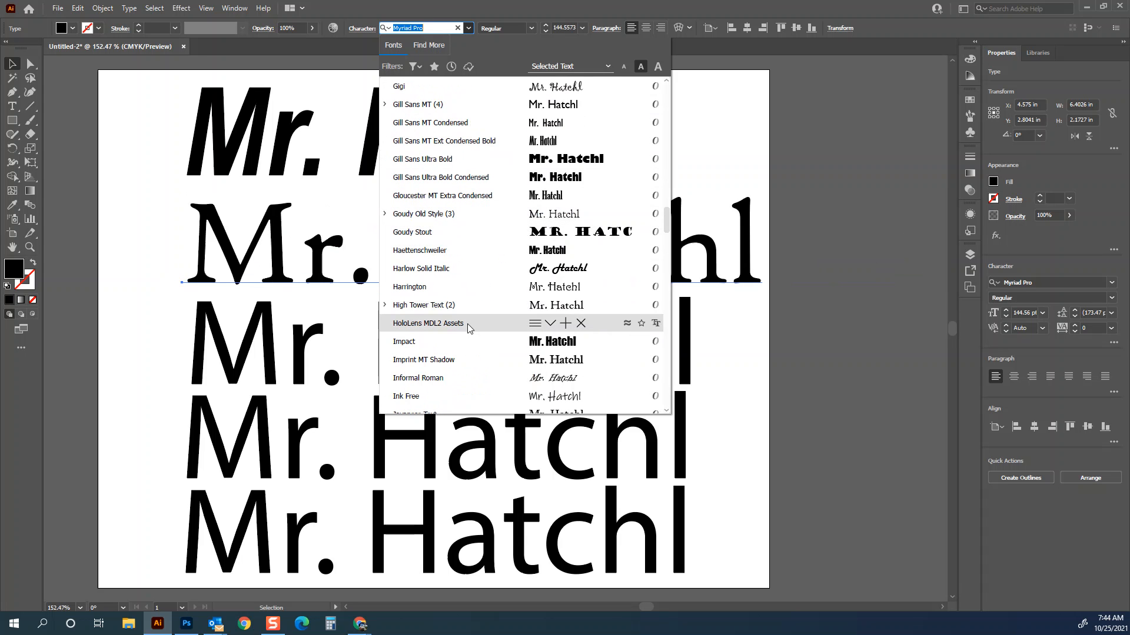
click(427, 349)
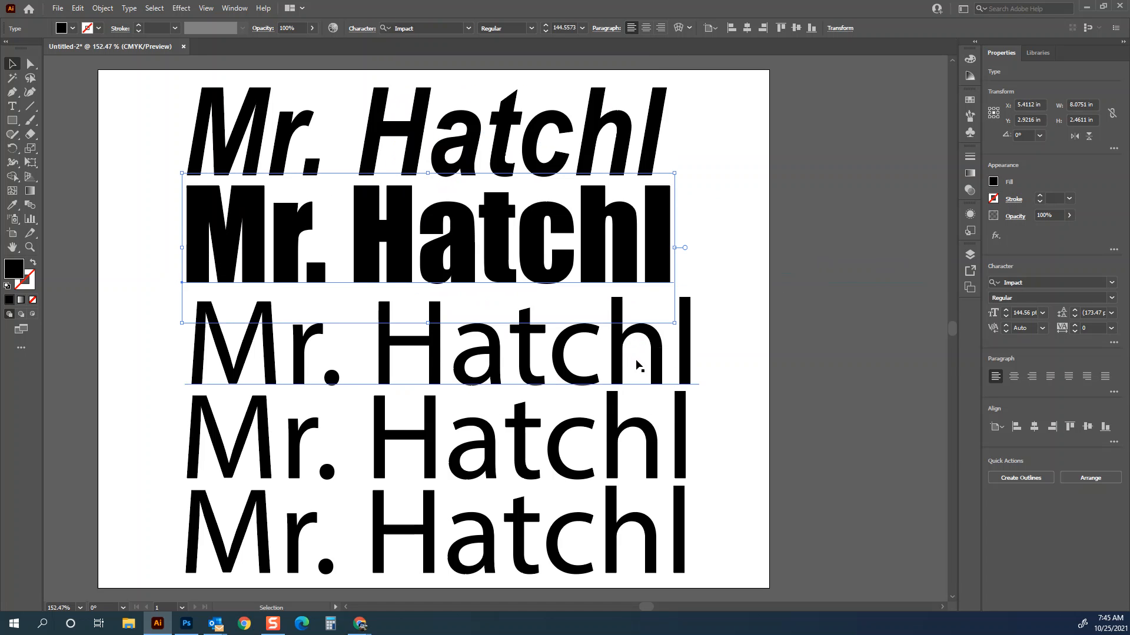
- Set the third line's font to Blackadder ITC
click(659, 364)
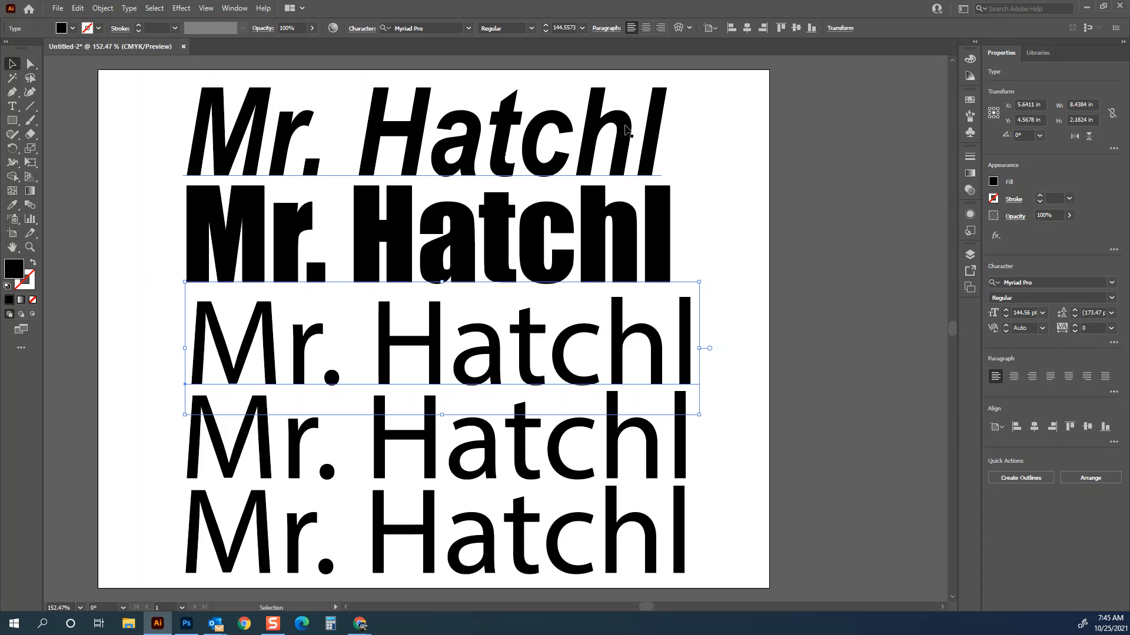
click(470, 29)
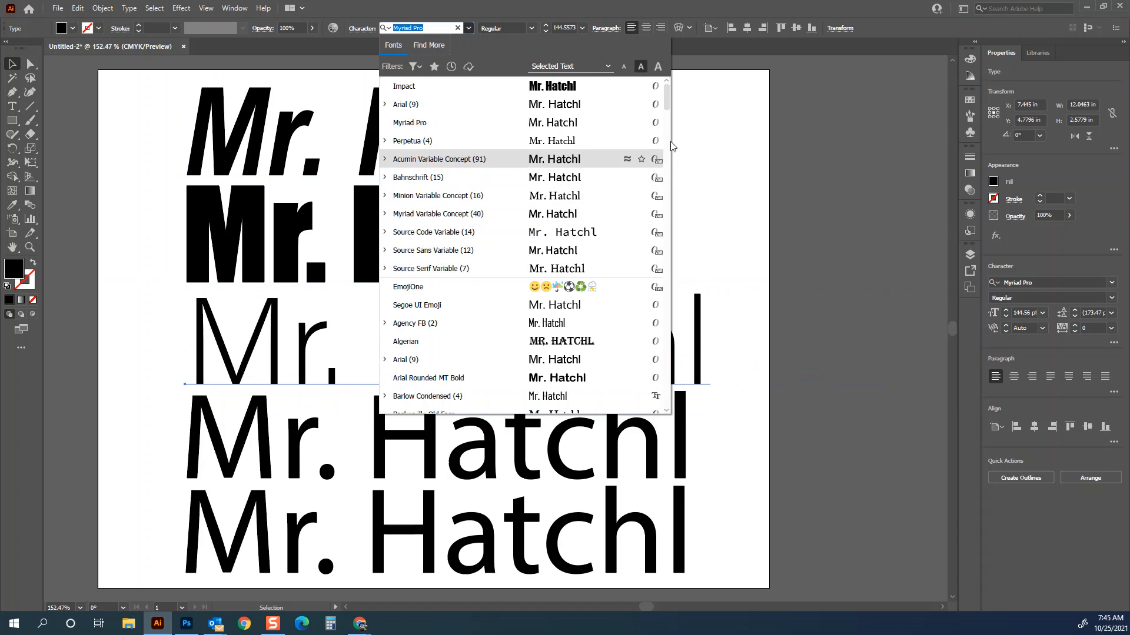
drag(668, 103, 668, 133)
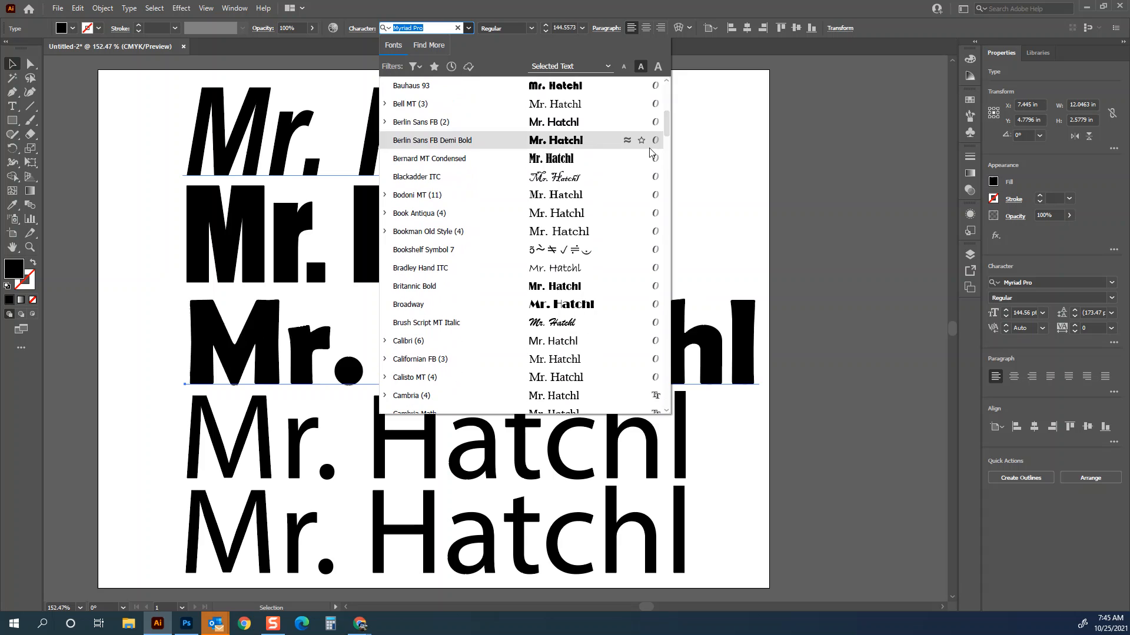
click(442, 179)
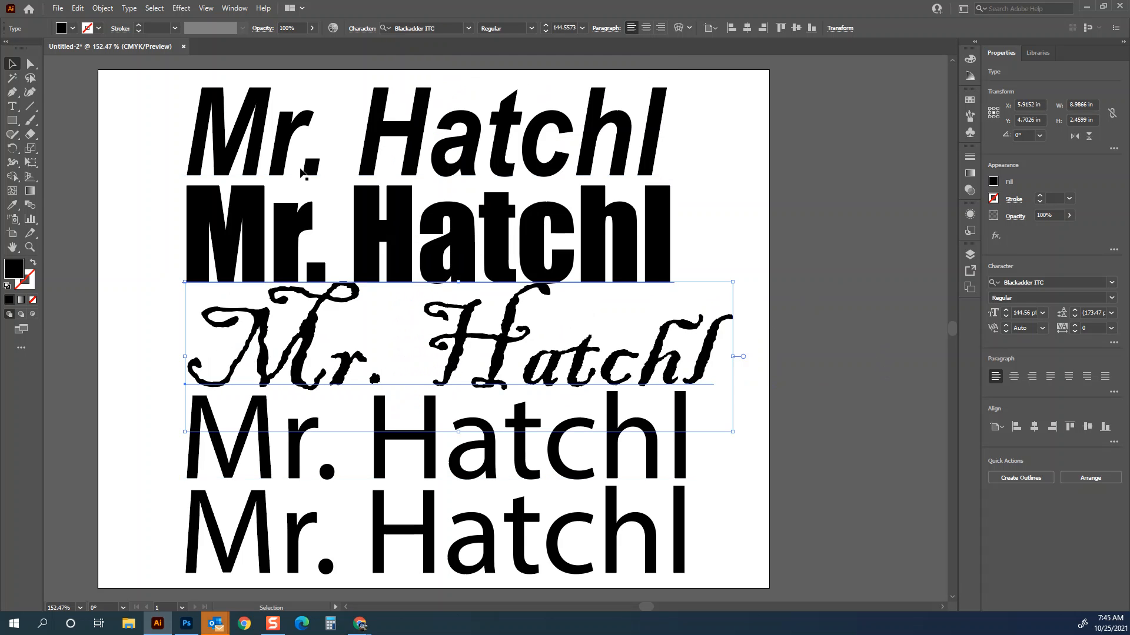
- Change the third line's font to Edwardian Script ITC
click(468, 32)
drag(669, 88, 668, 174)
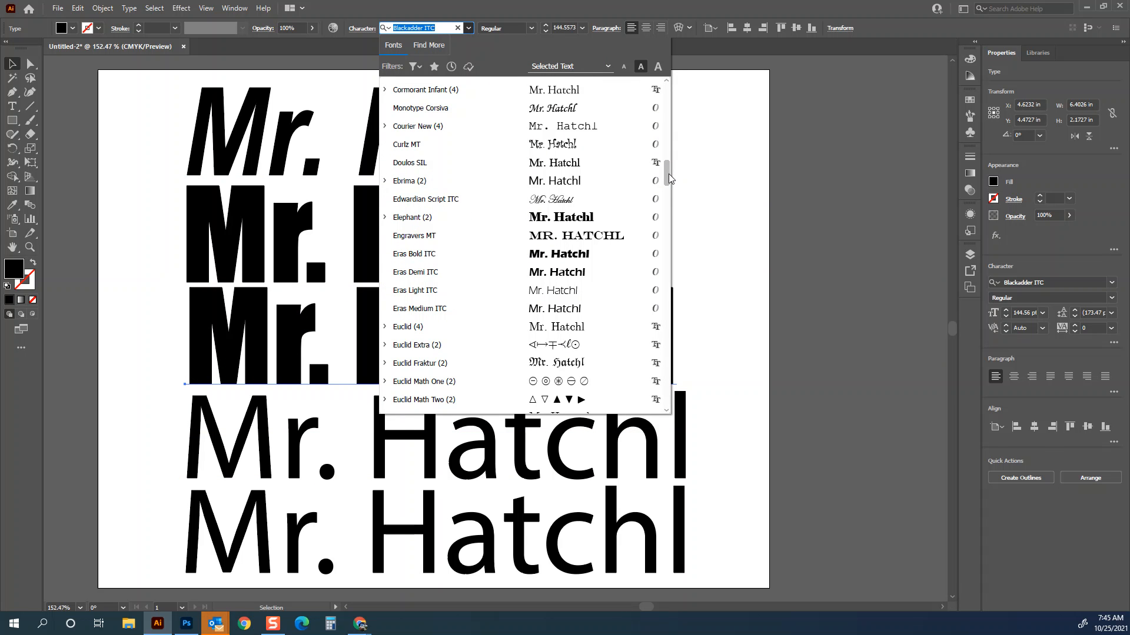
click(433, 200)
- Set the fourth line's font to Kunstler Script
click(612, 452)
click(468, 28)
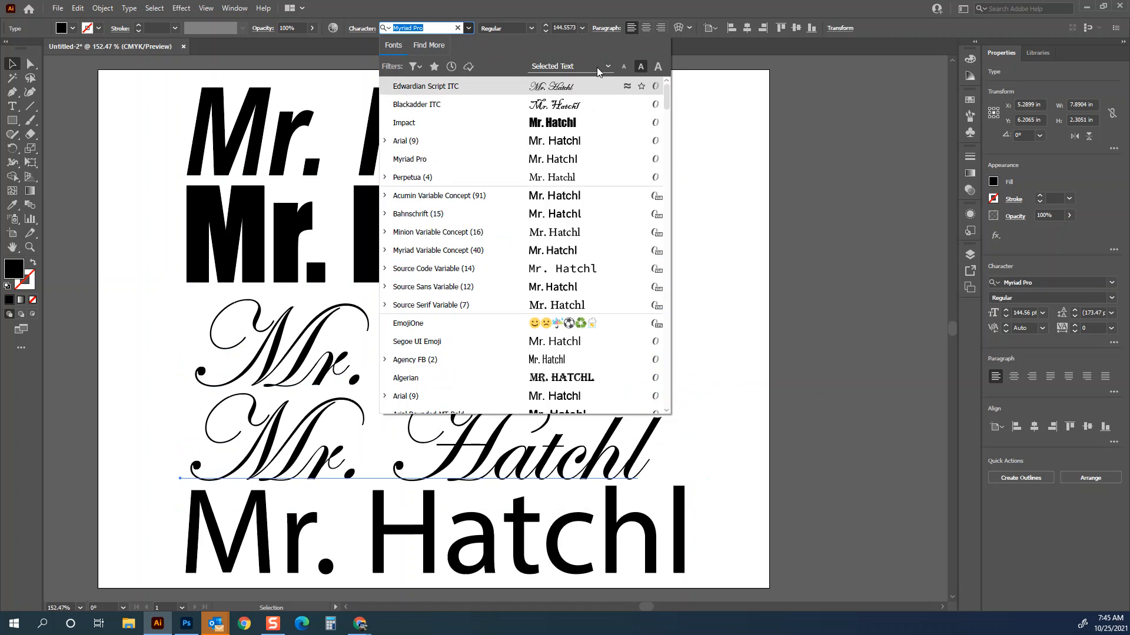
drag(668, 100, 673, 257)
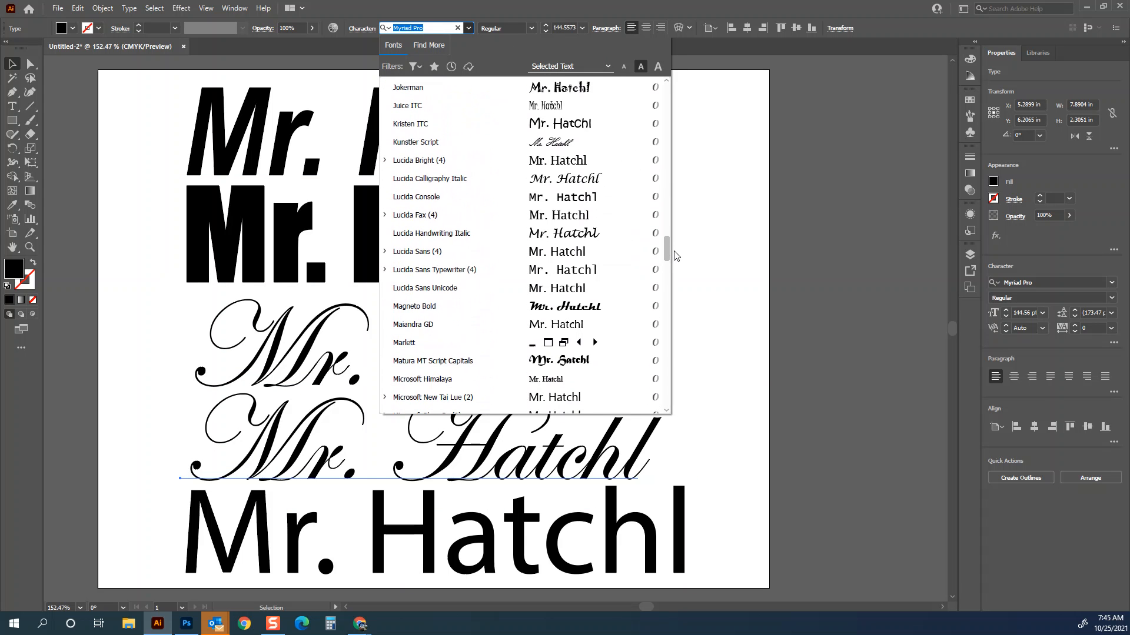
click(414, 142)
- Change the fourth line's font to Broadway
click(499, 341)
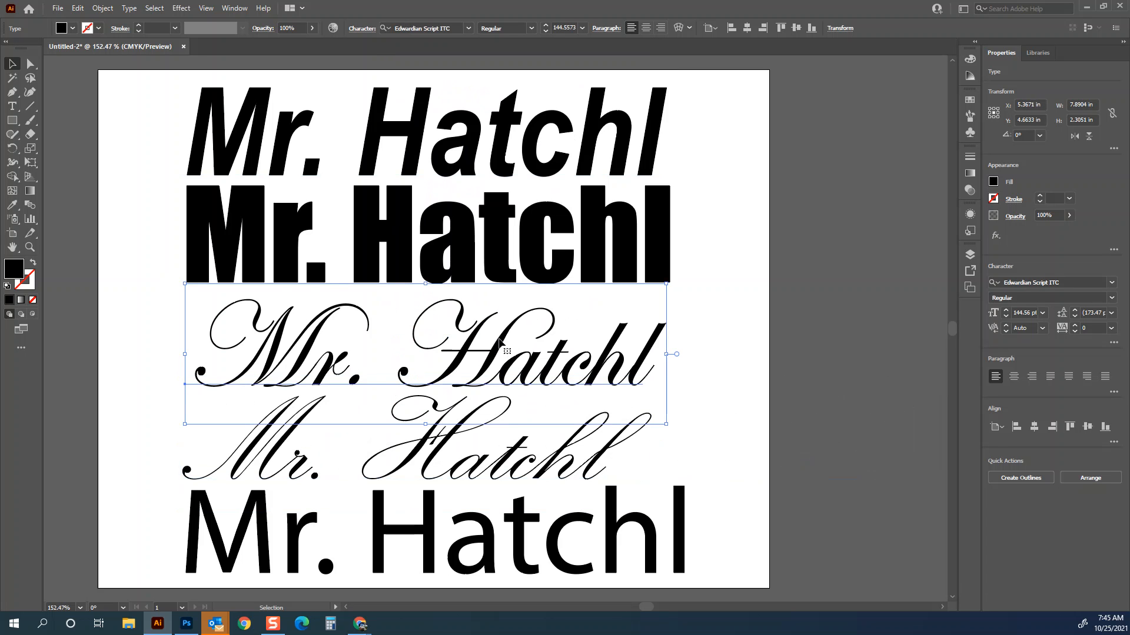
click(535, 461)
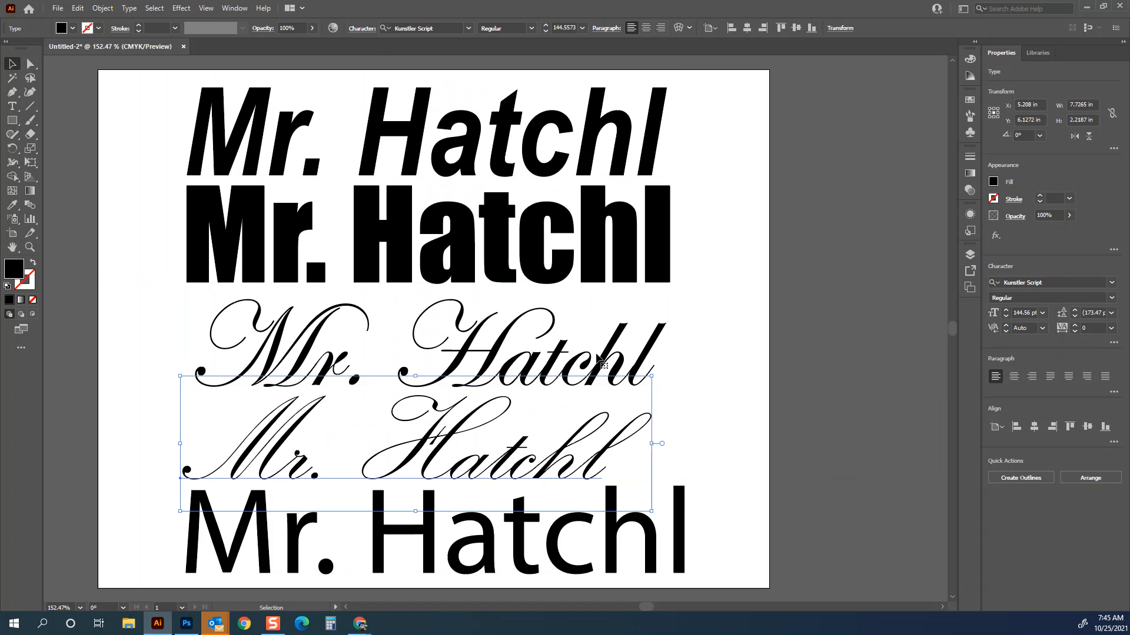
click(452, 31)
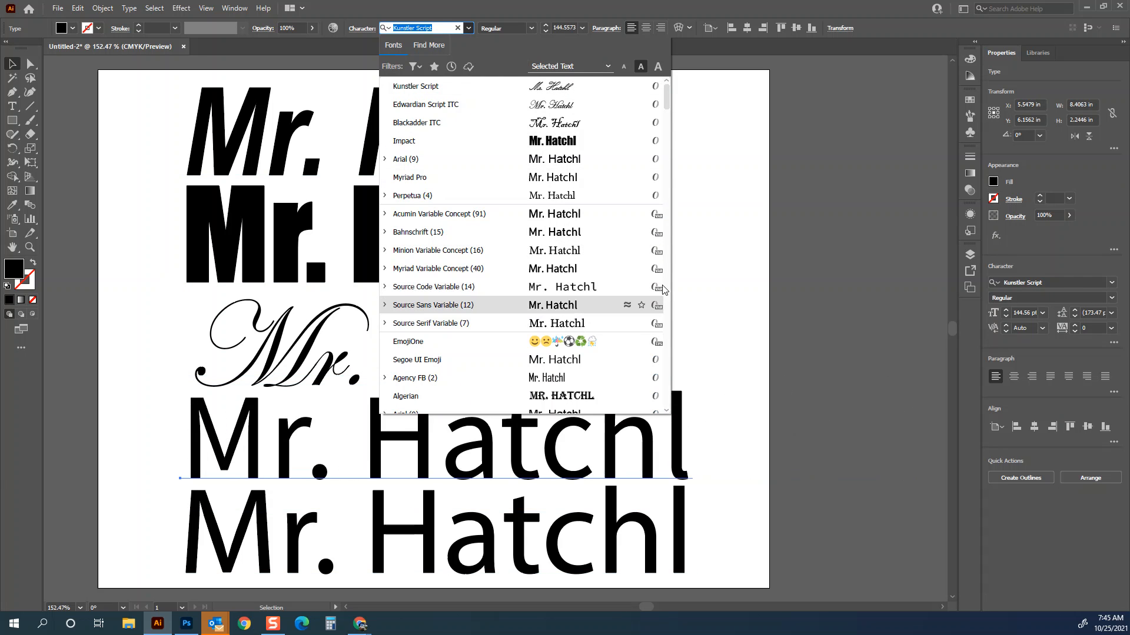
drag(665, 101, 663, 143)
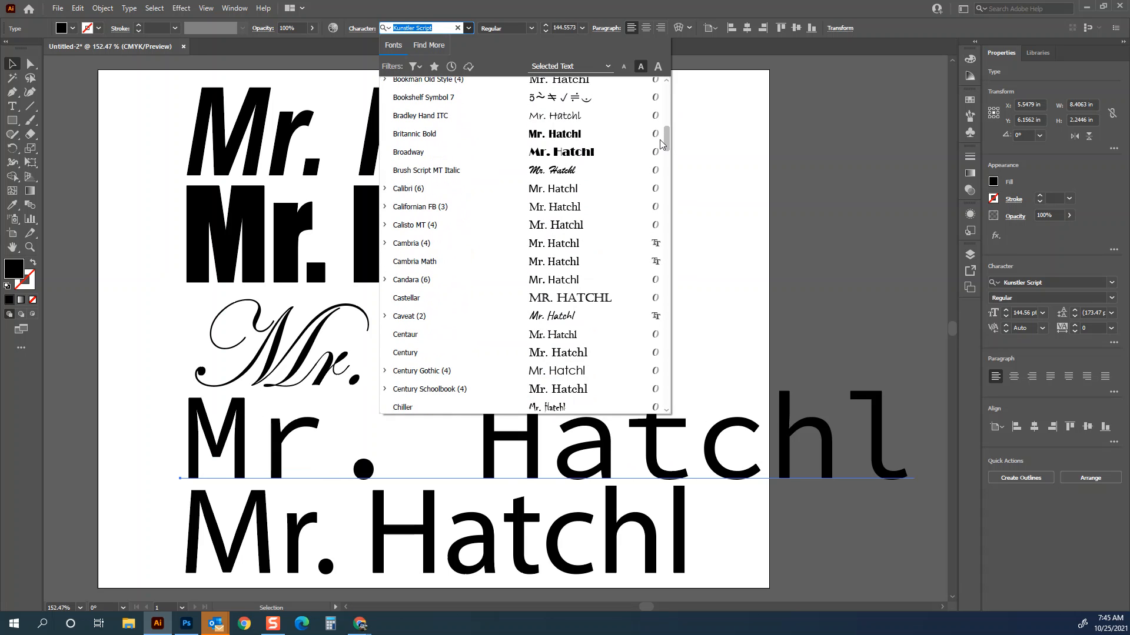
click(427, 153)
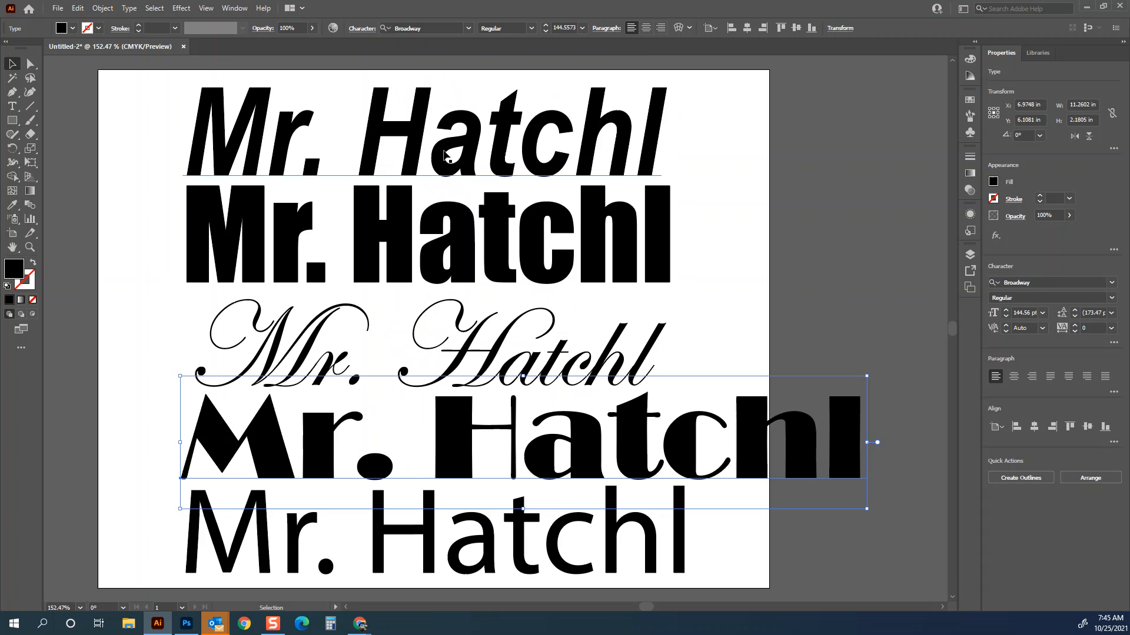
- Set the fourth line's font size to 100 pt
click(553, 27)
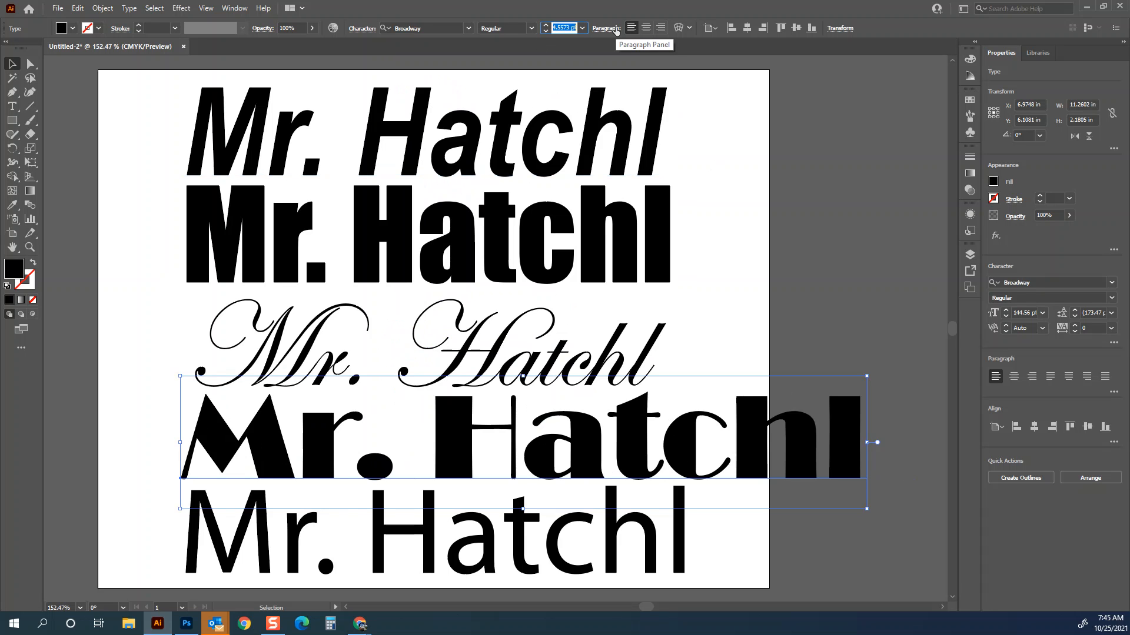
text(100)
key(Return)
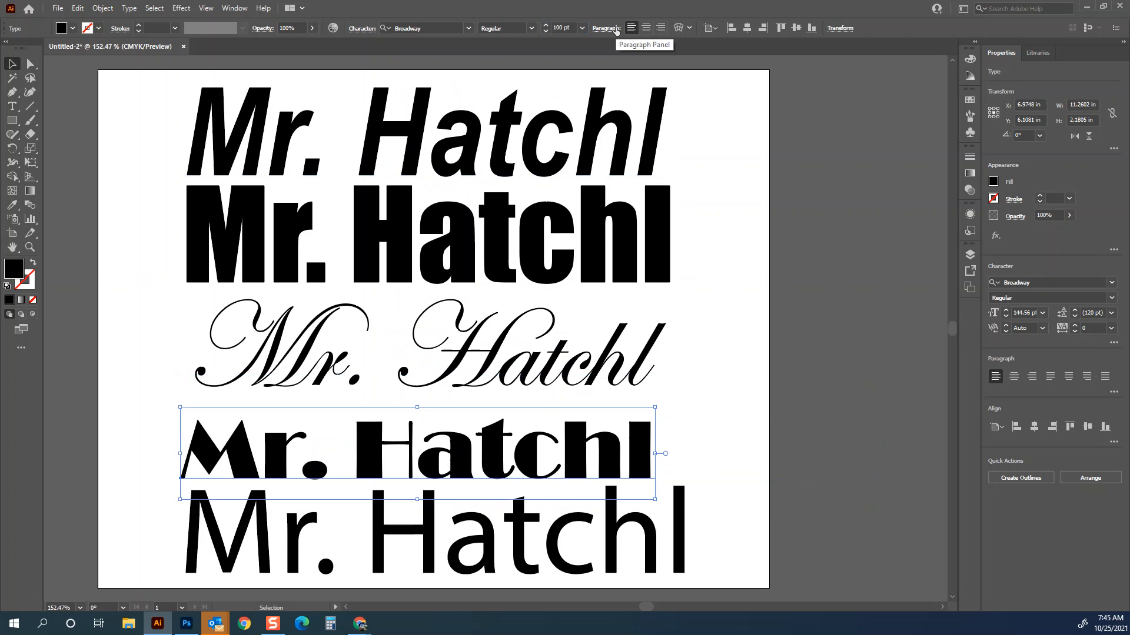
- Select the bottom line and change its font to Showcard Gothic
click(677, 520)
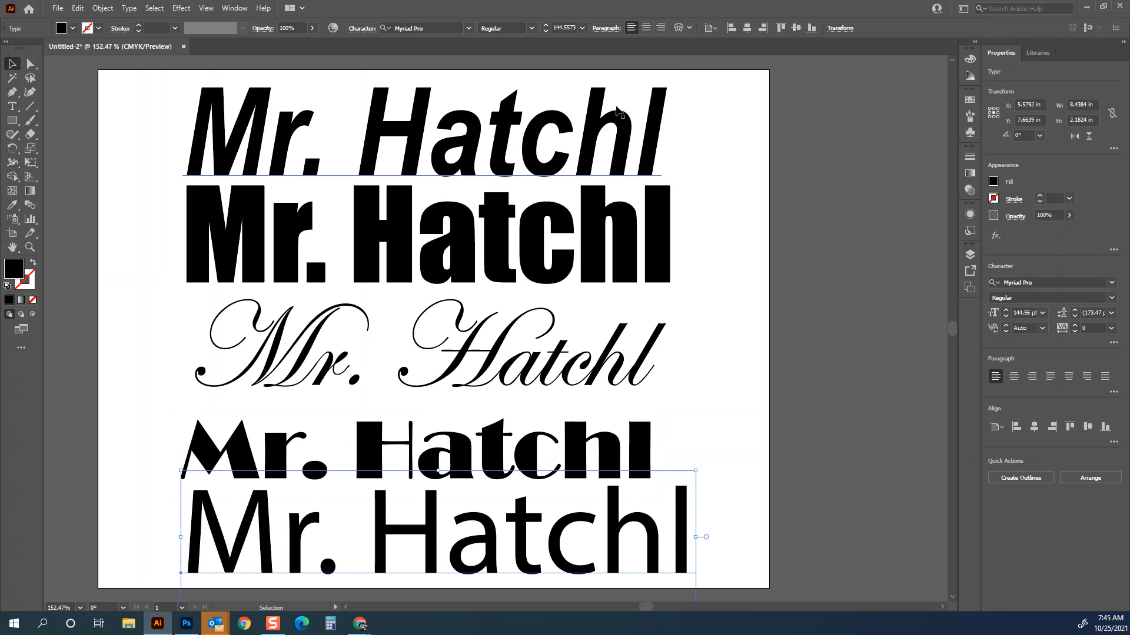
click(468, 28)
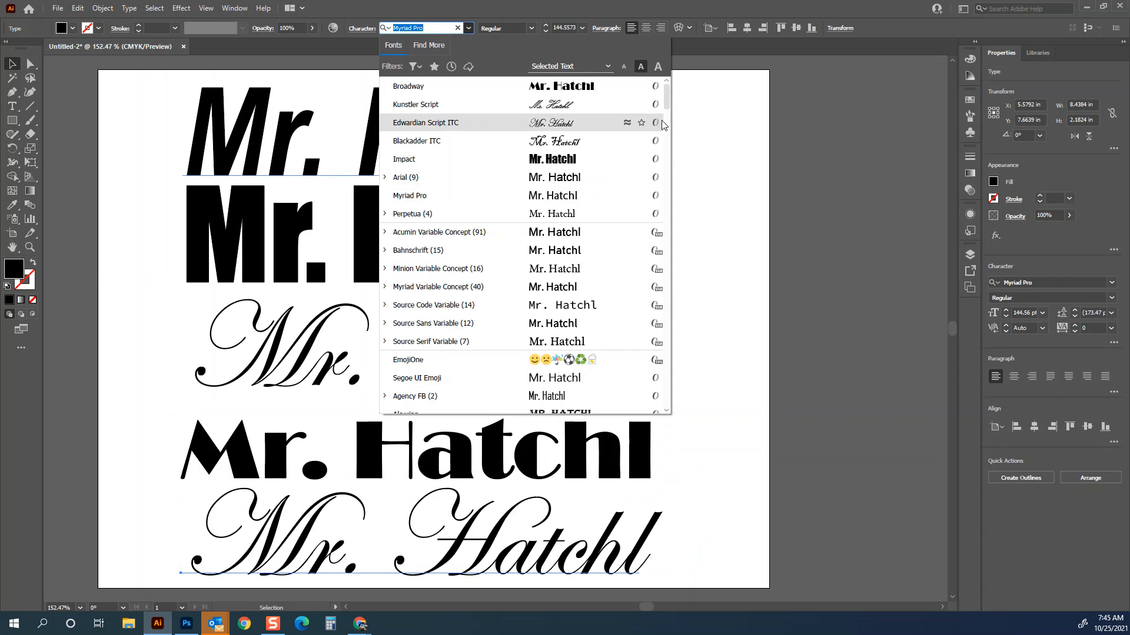
drag(666, 98, 673, 341)
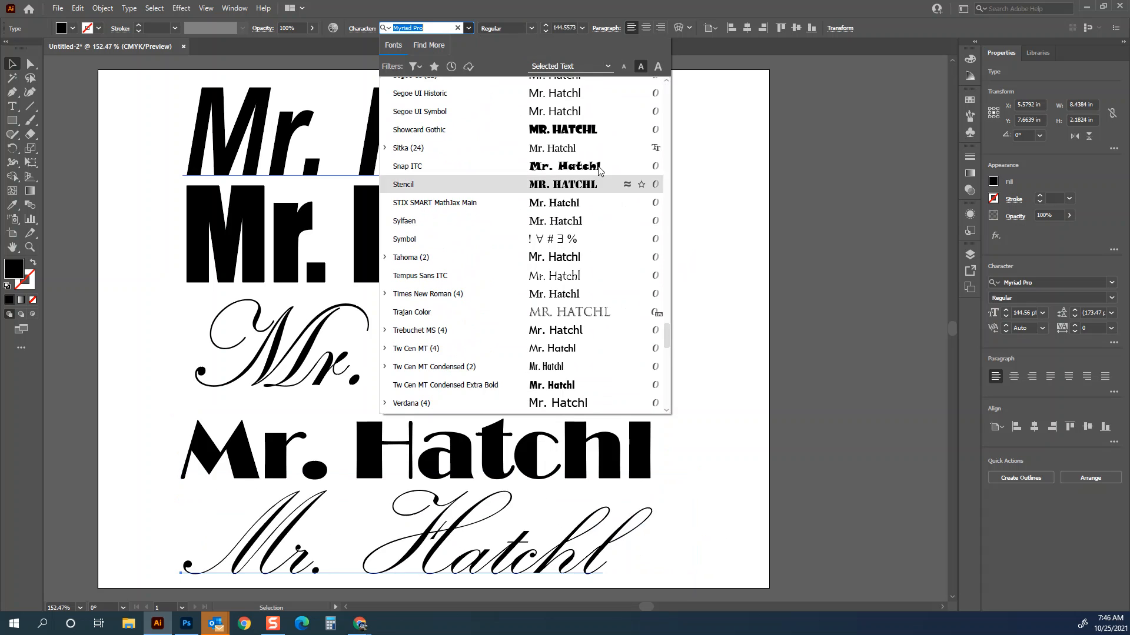
click(431, 128)
- Set the bottom line's size to 120 pt, then scale it down to about 89 pt and nudge it right
click(557, 26)
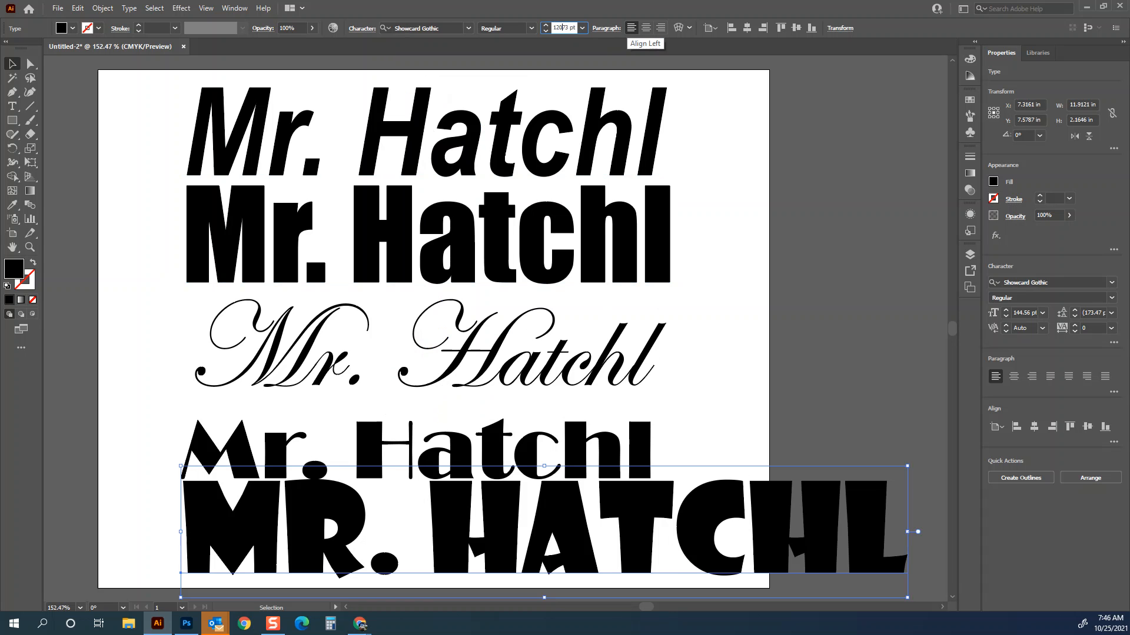
text(120)
key(Return)
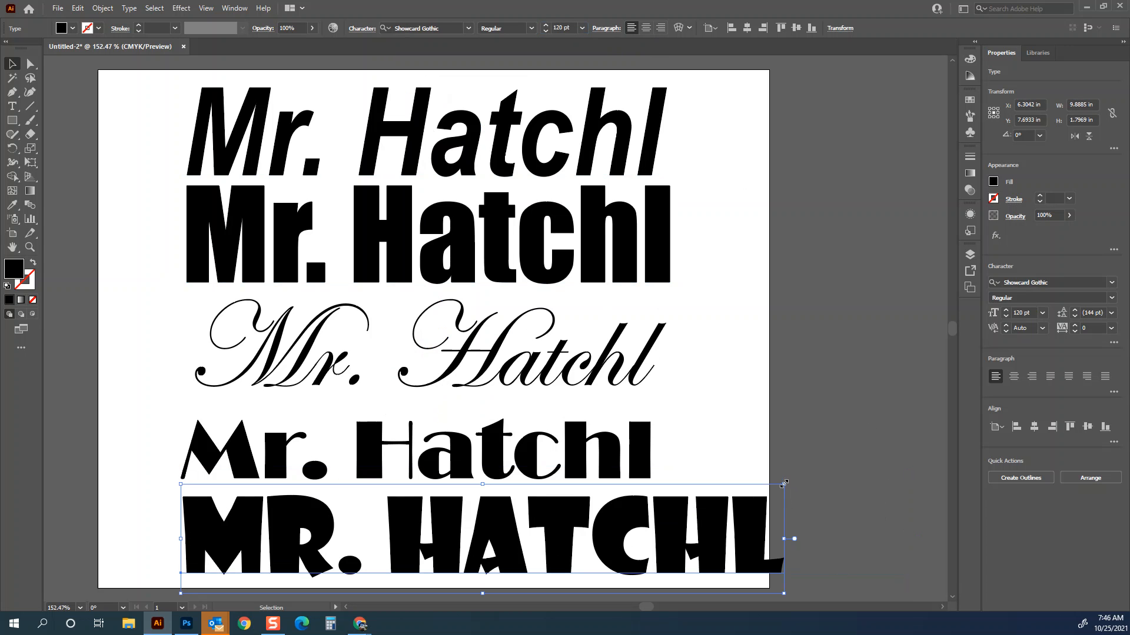
mouse_move(789, 596)
mouse_down()
mouse_move(713, 562)
mouse_move(780, 566)
mouse_up()
drag(611, 513, 634, 517)
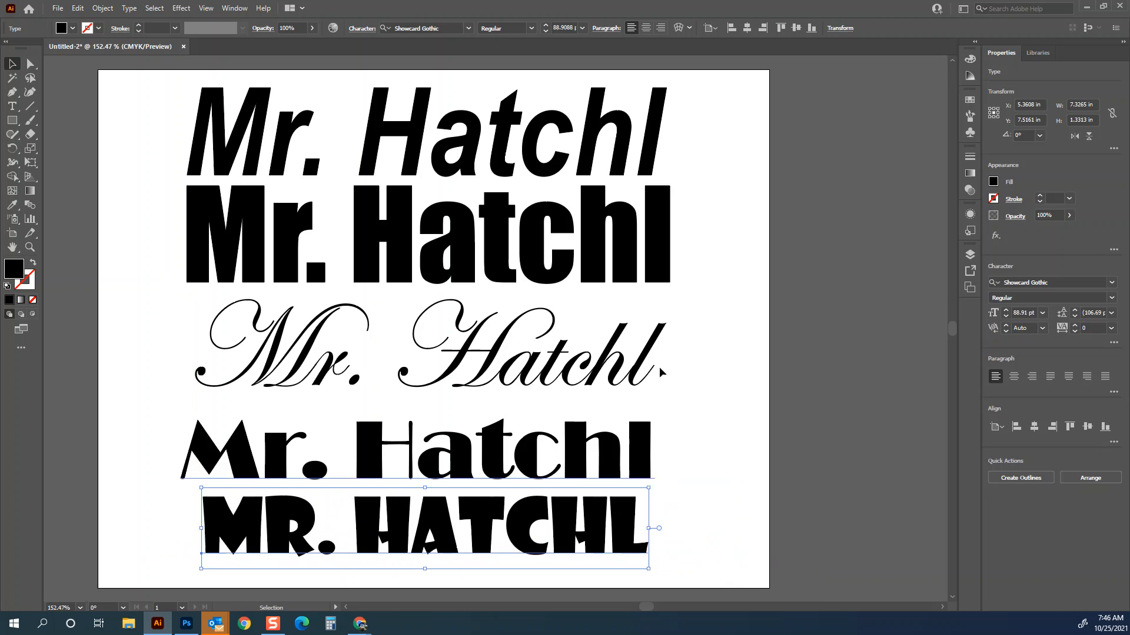
- Select the Impact line and open the Character panel beside the artboard
click(710, 245)
click(651, 241)
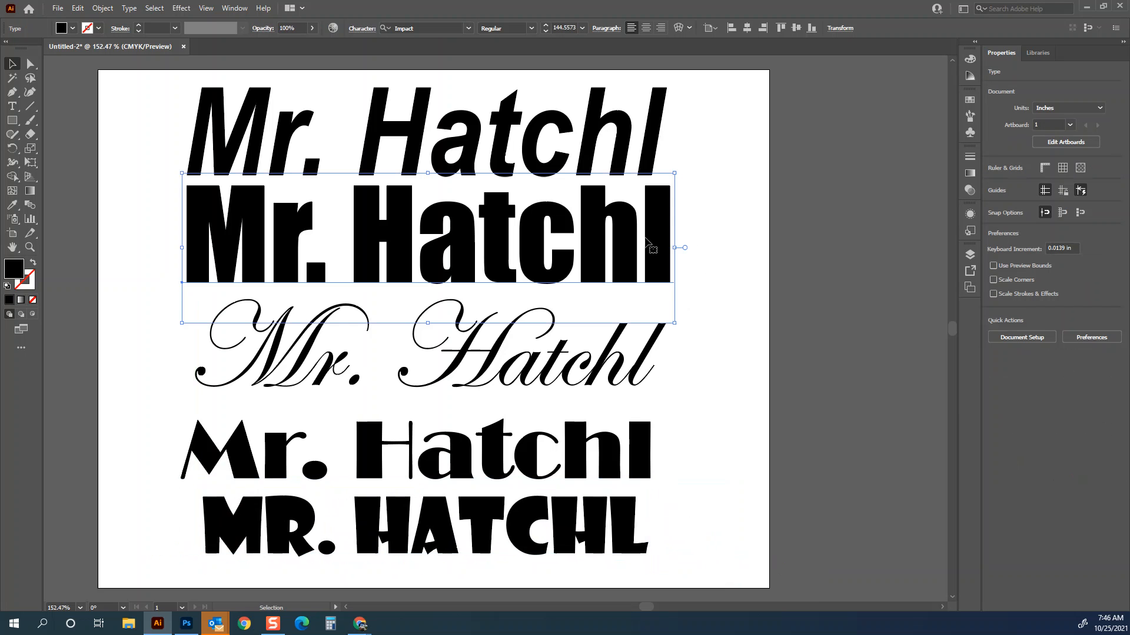
click(975, 42)
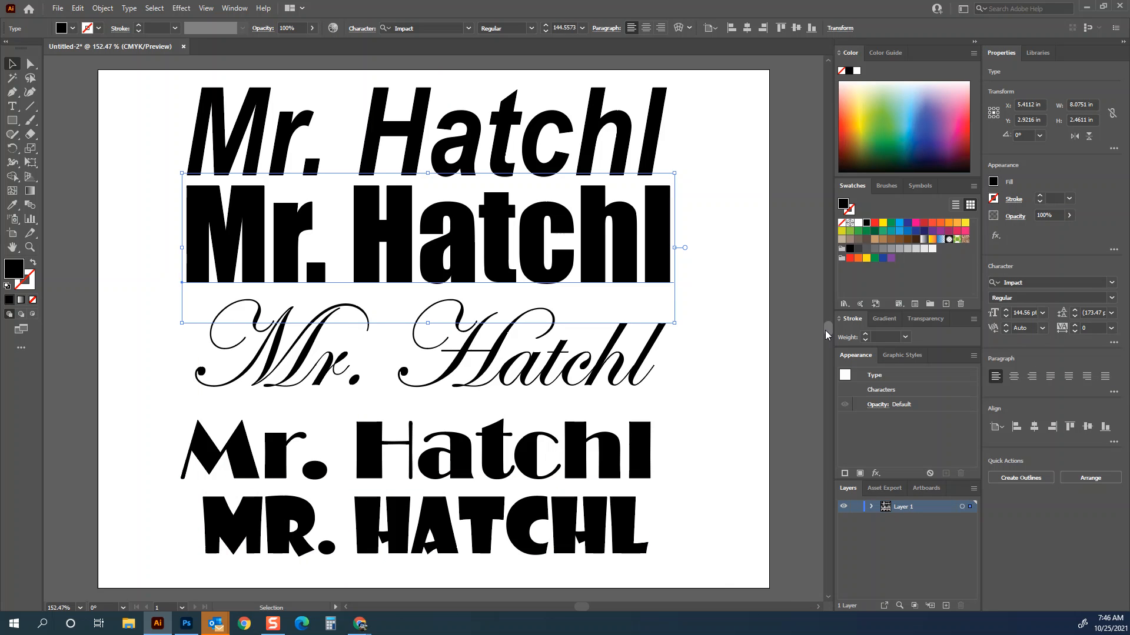
click(606, 28)
click(612, 32)
click(240, 10)
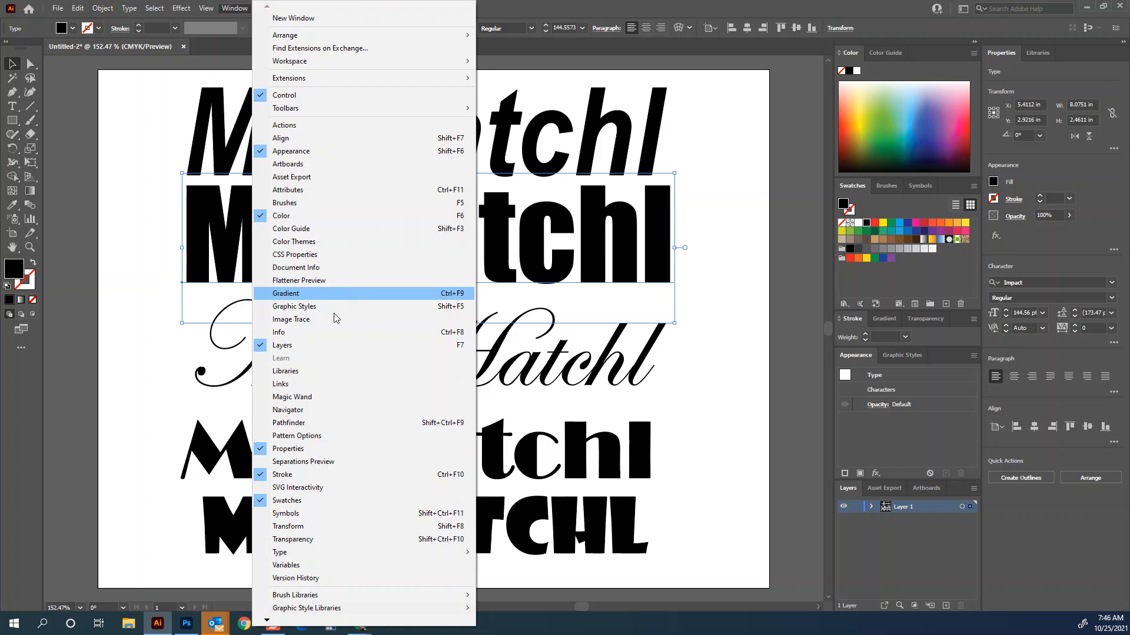
mouse_move(298, 553)
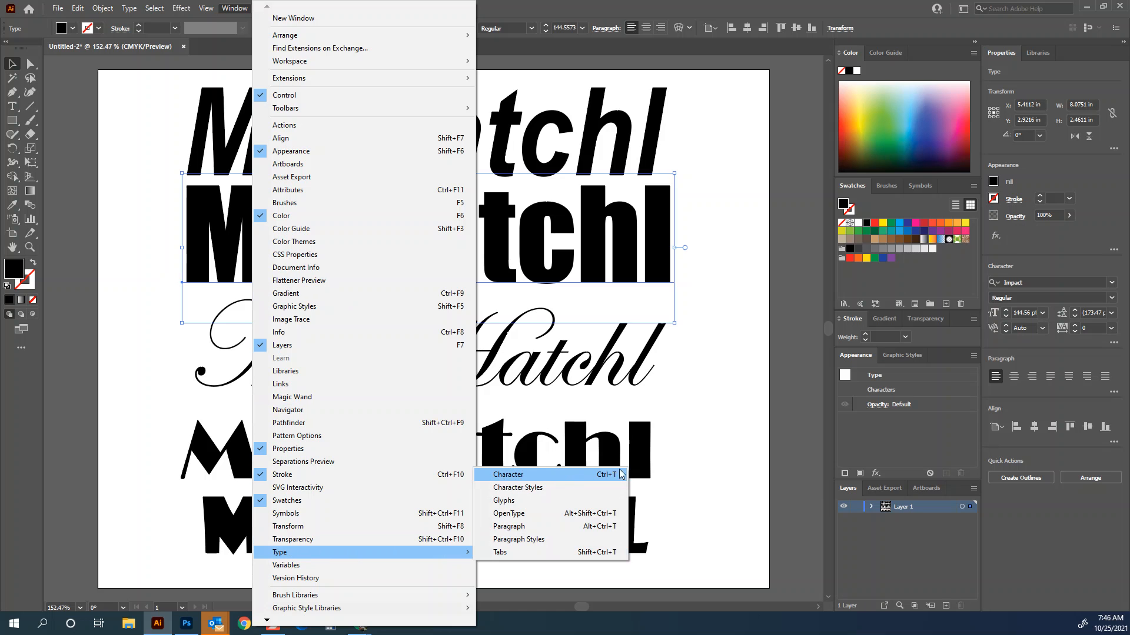
click(583, 480)
drag(458, 74, 720, 73)
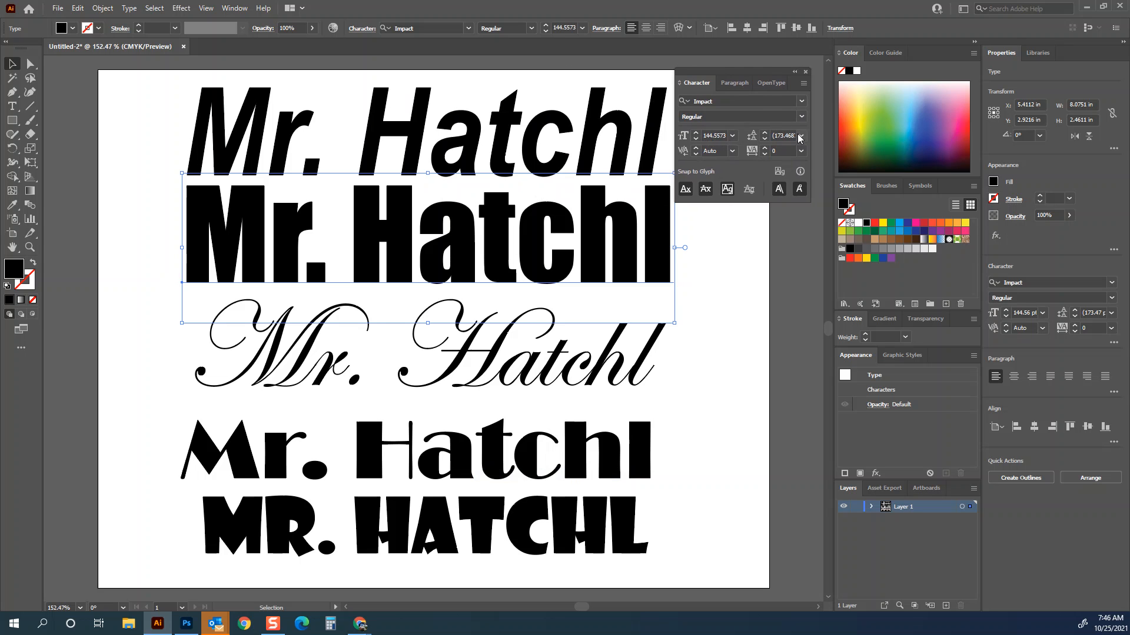
- Set the Impact line's tracking to 50 and shift it slightly left
click(801, 151)
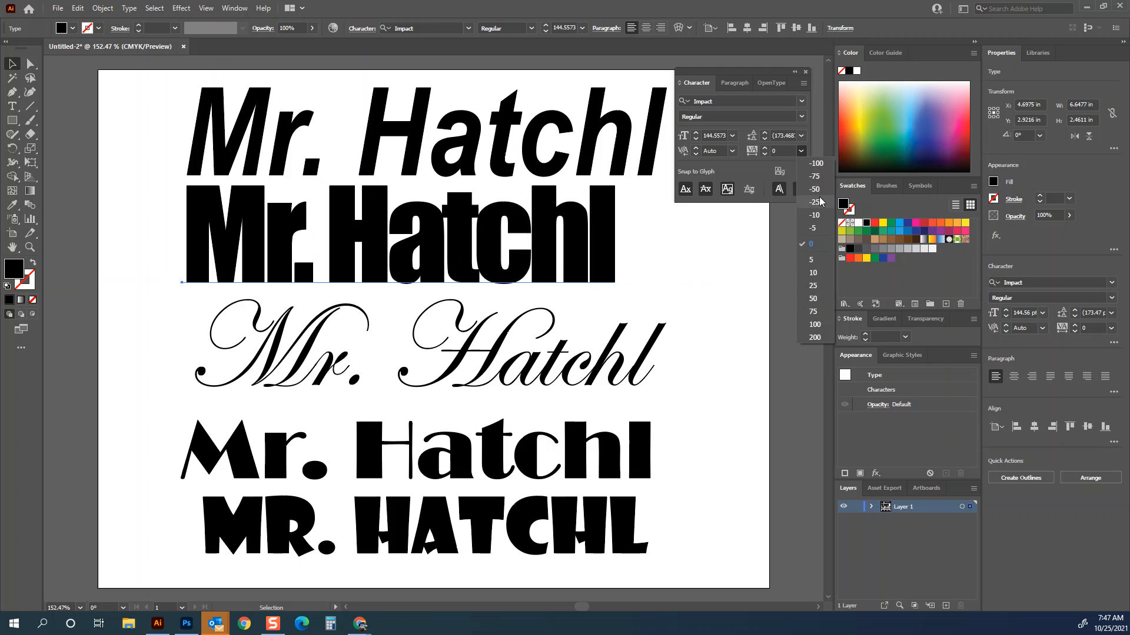
click(814, 299)
drag(713, 260, 679, 260)
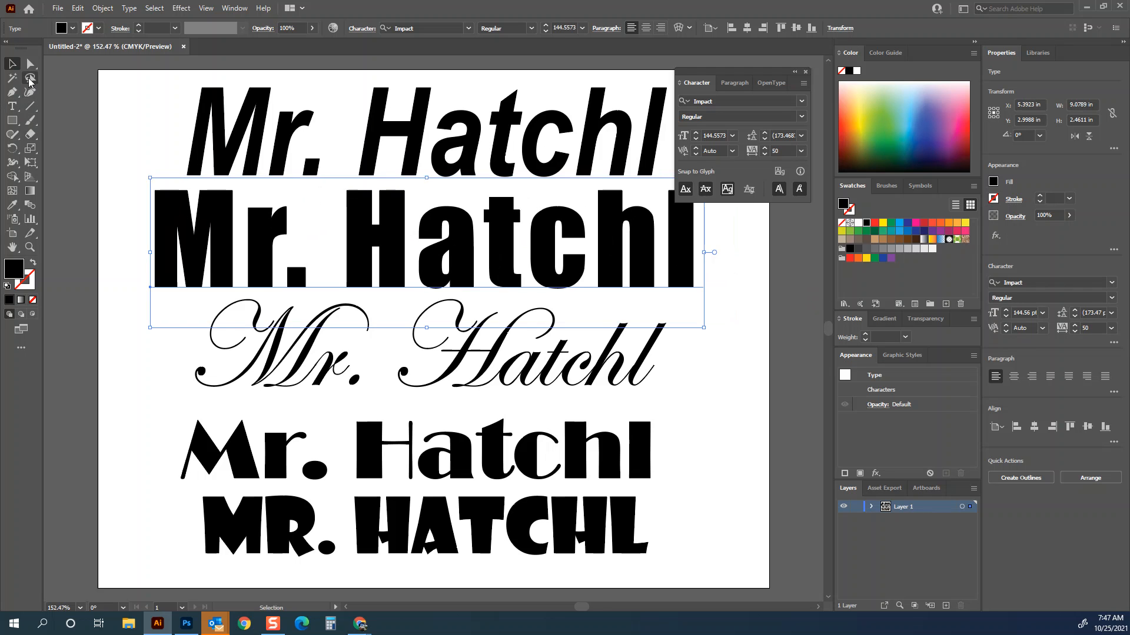
- With the Type tool, tighten the kerning between each pair of letters in the Impact line
click(10, 112)
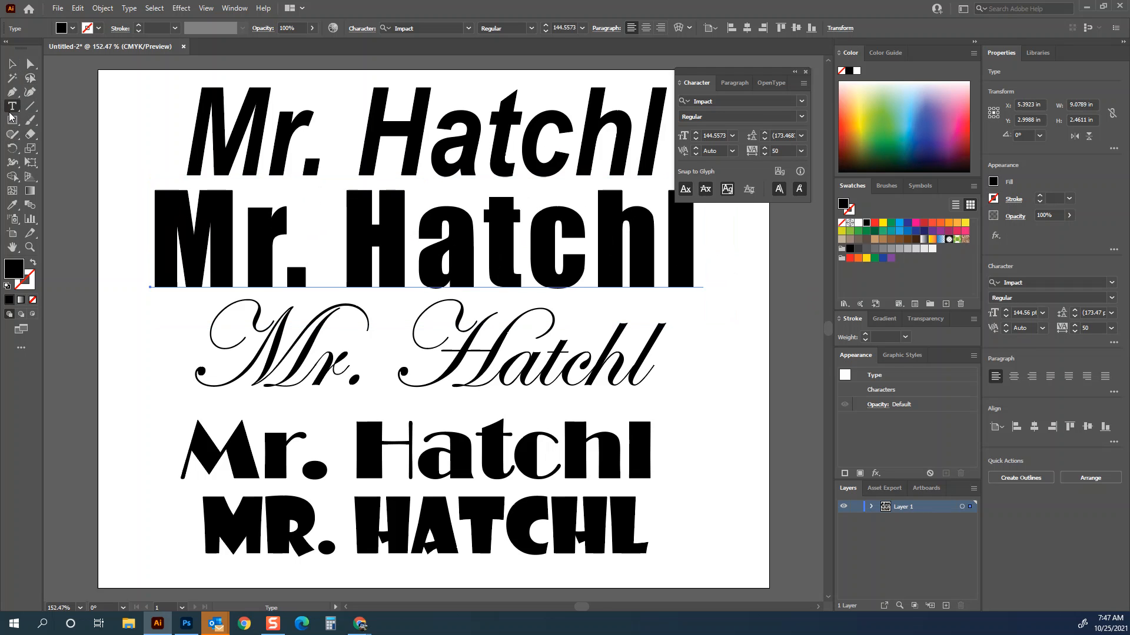
click(246, 236)
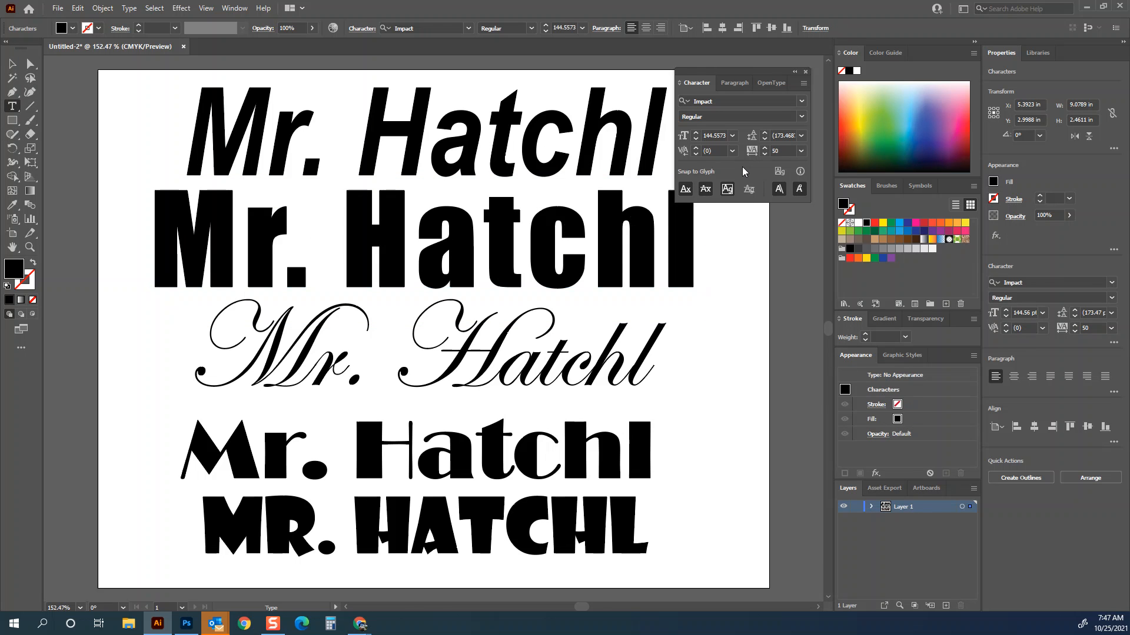
key(Left)
key(Right)
key(alt+Left)
key(alt+Left)
key(alt+Left)
key(alt+Left)
key(alt+Left)
key(alt+Left)
key(alt+Left)
key(alt+Left)
key(alt+Left)
key(alt+Left)
key(alt+Left)
key(alt+Left)
key(alt+Left)
key(alt+Left)
key(alt+Left)
key(alt+Left)
key(alt+Left)
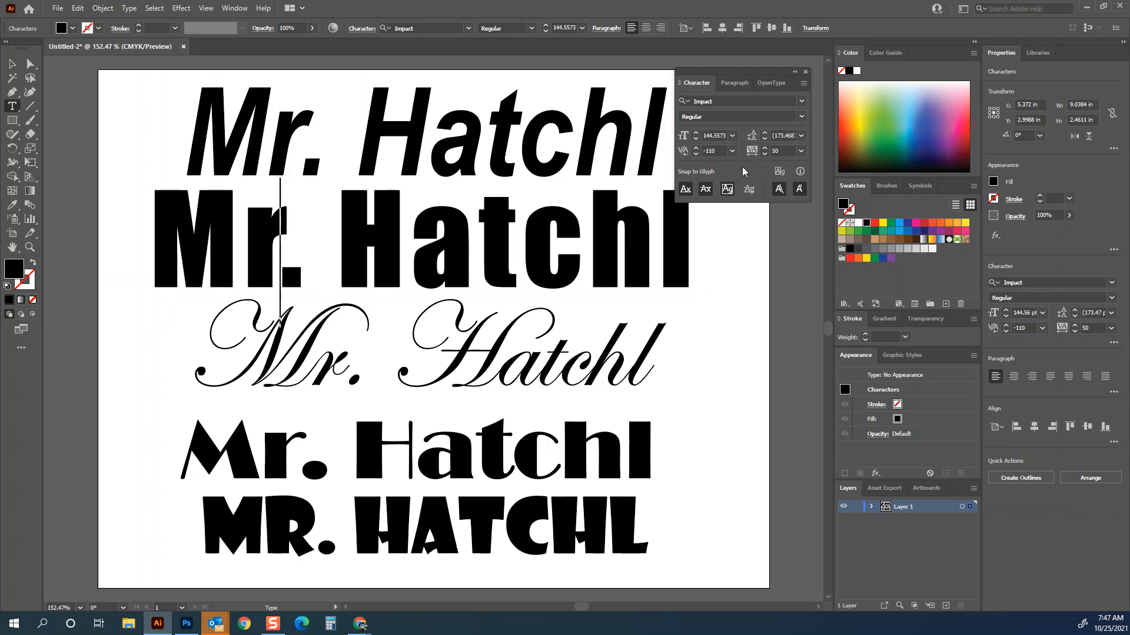
key(ctrl+alt+q)
key(alt+Left)
key(alt+Left)
key(alt+Left)
key(alt+Left)
key(alt+Left)
key(alt+Left)
key(alt+Left)
key(alt+Left)
key(alt+Left)
key(alt+Left)
key(alt+Left)
key(alt+Left)
key(alt+Left)
key(alt+Left)
key(alt+Left)
key(alt+Left)
key(alt+Left)
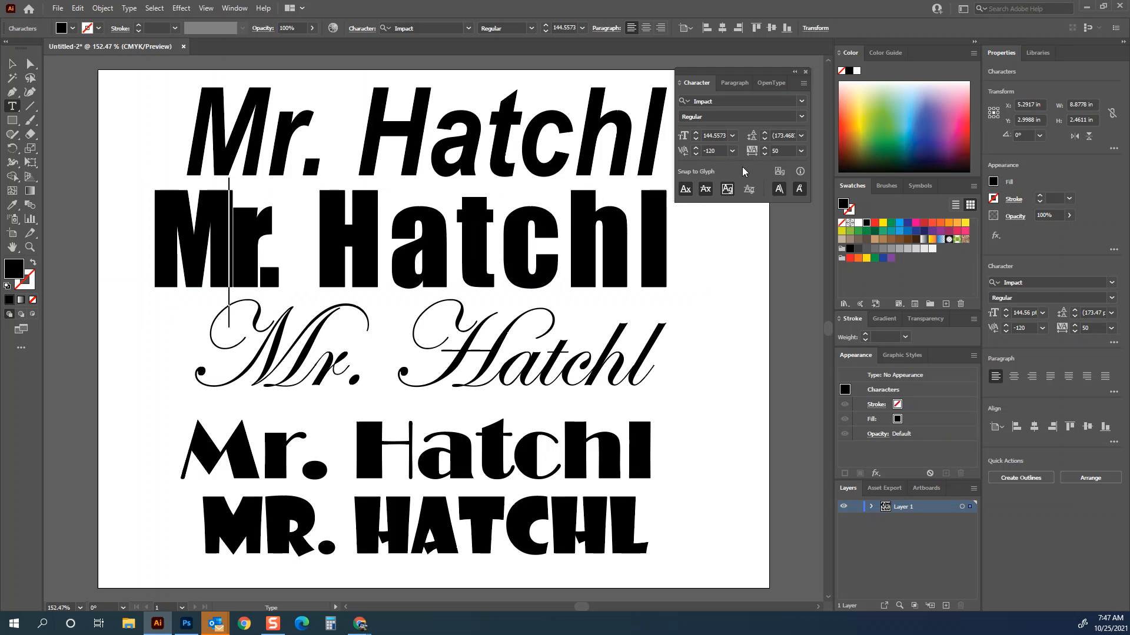
key(Right)
key(Right)
key(Right)
key(Right)
key(Right)
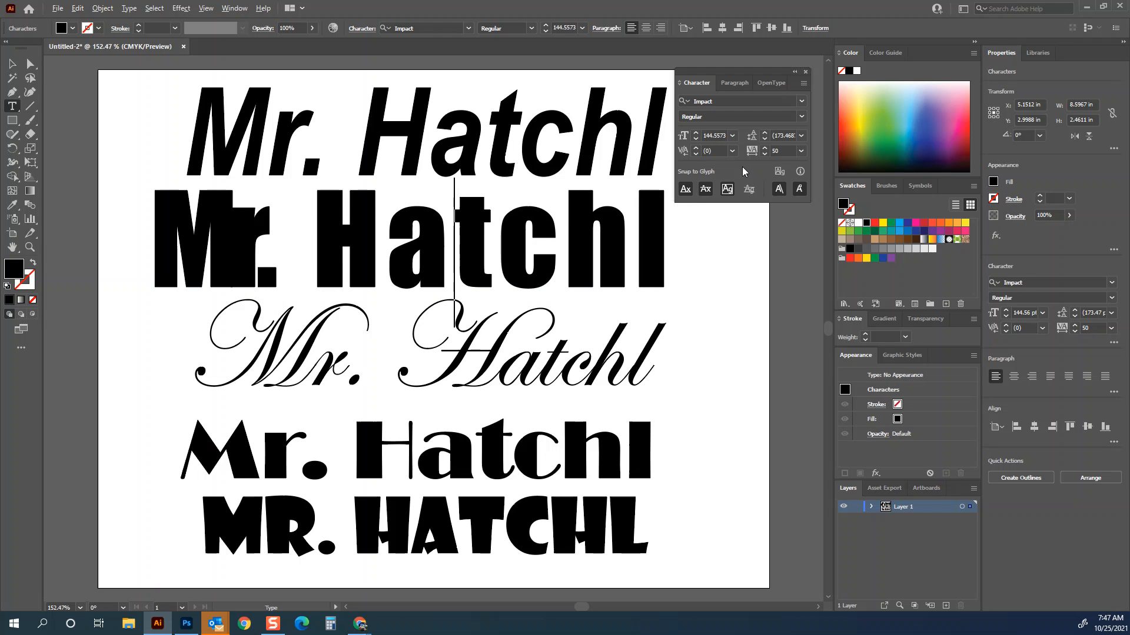
key(Left)
key(alt+Left)
key(alt+Left)
key(alt+Left)
key(alt+Left)
key(alt+Left)
key(alt+Left)
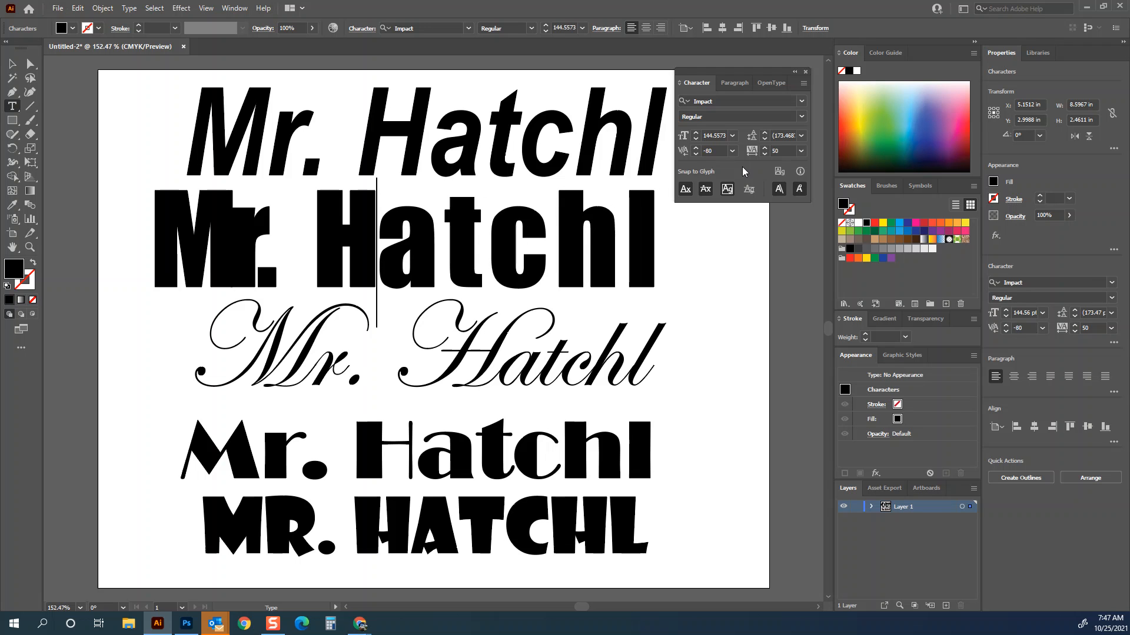
key(Right)
key(alt+Left)
key(alt+Left)
key(alt+Left)
key(alt+Left)
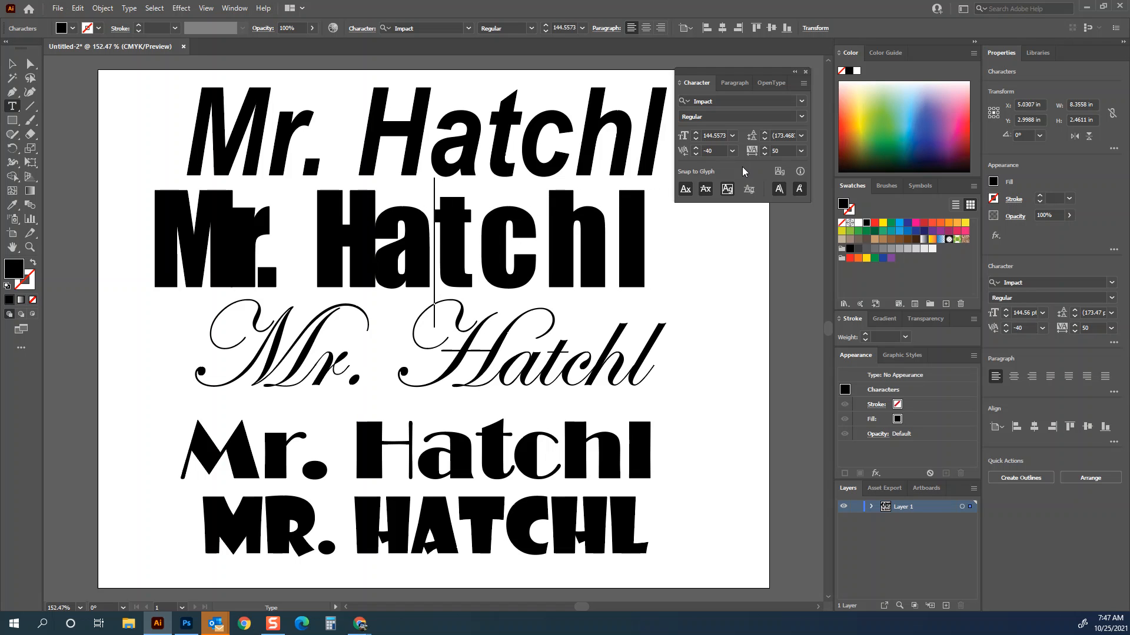
key(Right)
key(alt+Left)
key(alt+Left)
key(alt+Left)
key(alt+Left)
key(alt+Left)
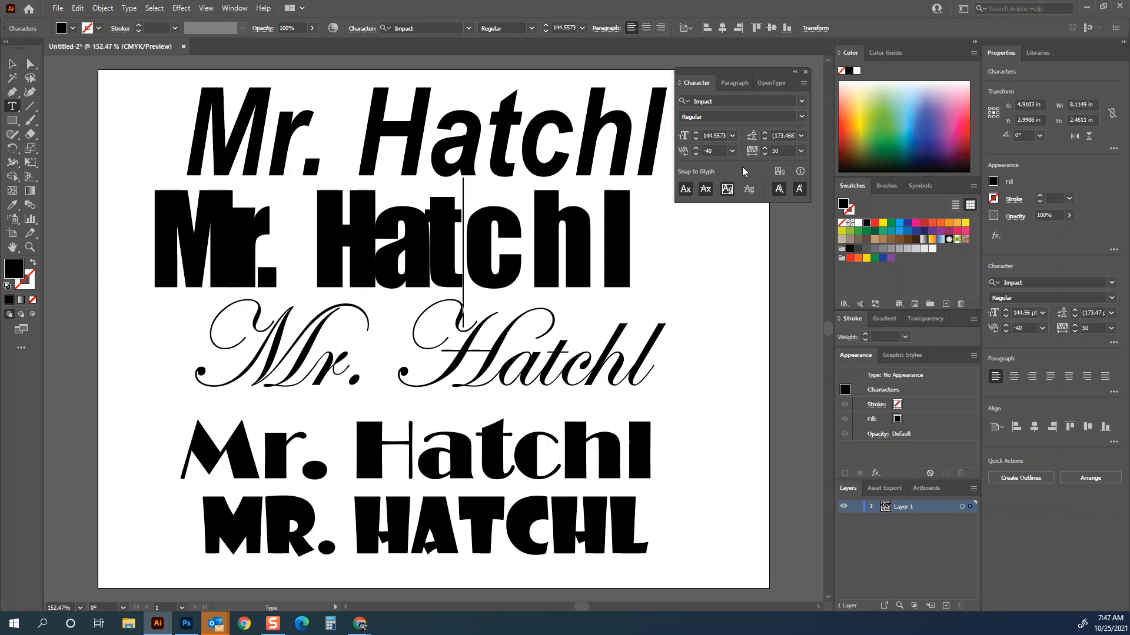
key(Right)
key(alt+Left)
key(alt+Left)
key(alt+Left)
key(alt+Left)
key(alt+Left)
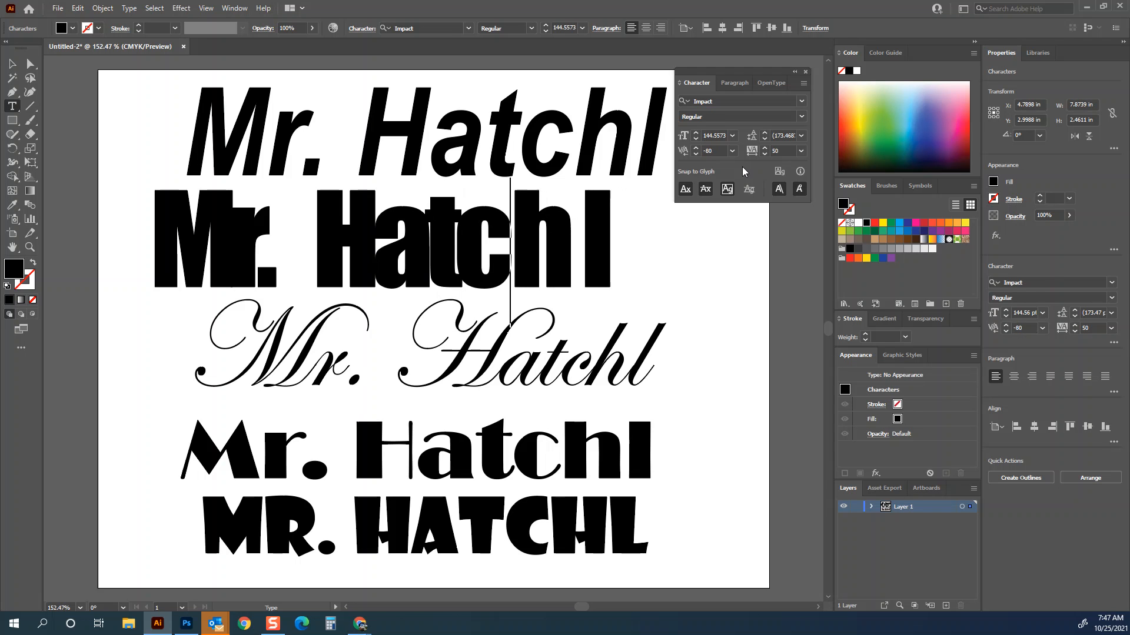
key(alt+Left)
key(Right)
key(alt+Left)
key(alt+Left)
key(alt+Left)
key(alt+Left)
key(alt+Left)
key(alt+Left)
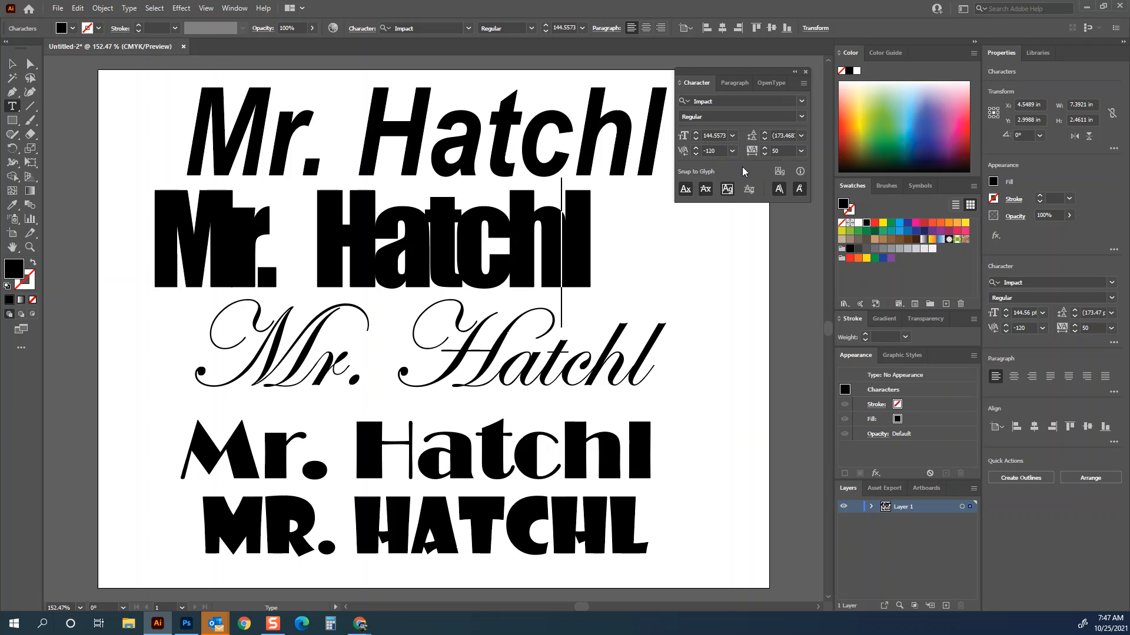
- Give the Impact line the default white fill and black stroke, and move it right
click(10, 65)
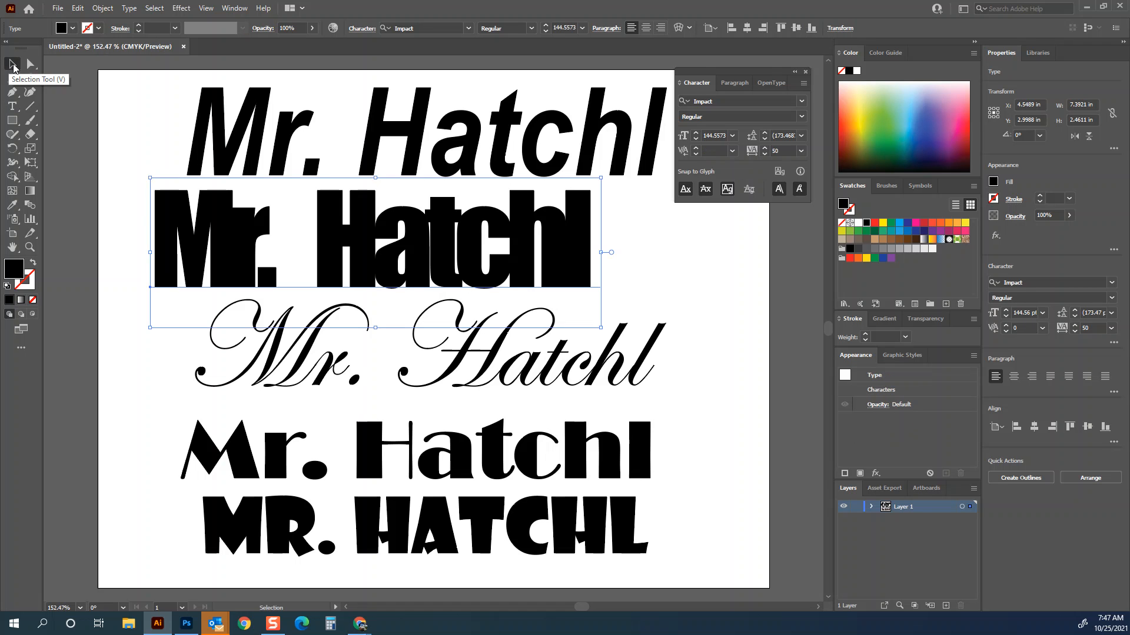
key(d)
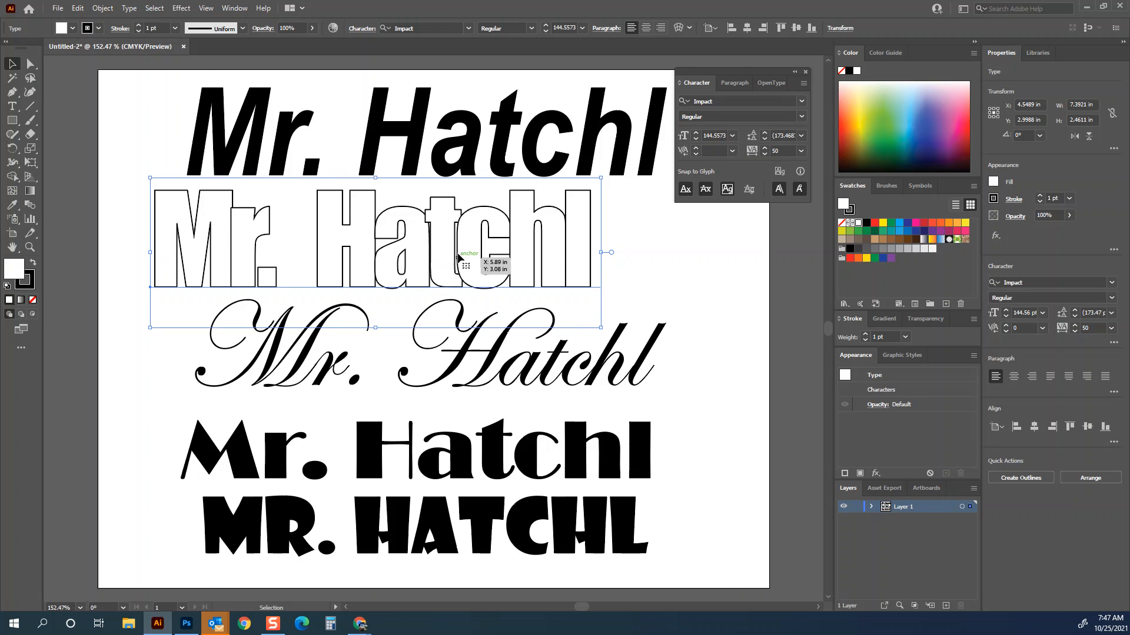
drag(519, 254, 570, 252)
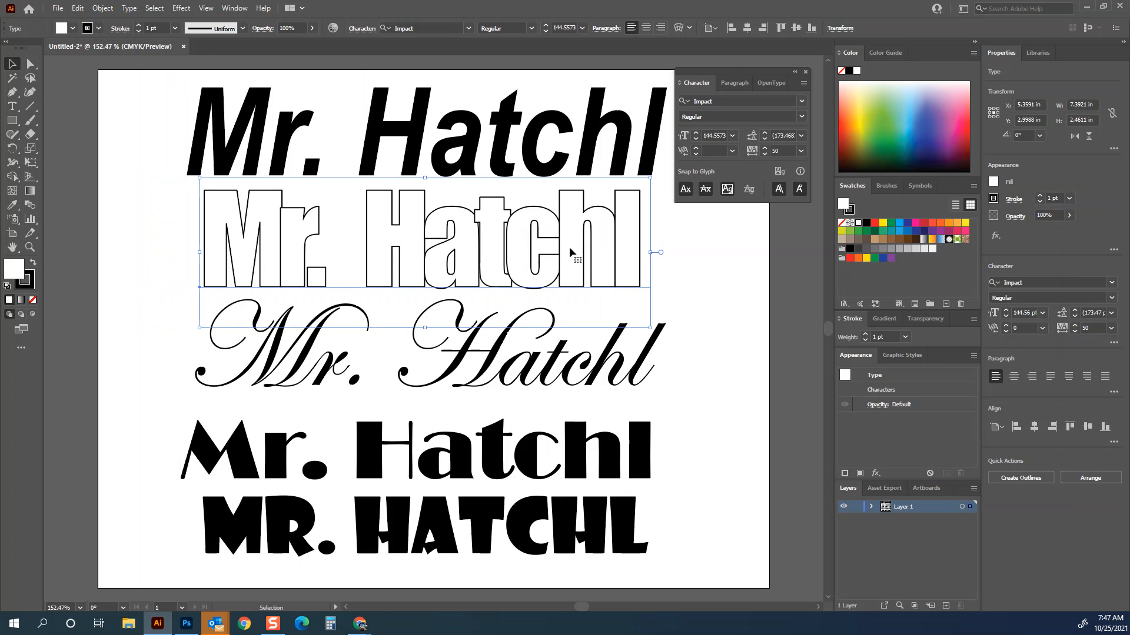
- Select the bottom three lines, scale them down, and move them to the artboard's lower-left corner
click(630, 371)
drag(604, 373, 609, 397)
drag(699, 399, 532, 578)
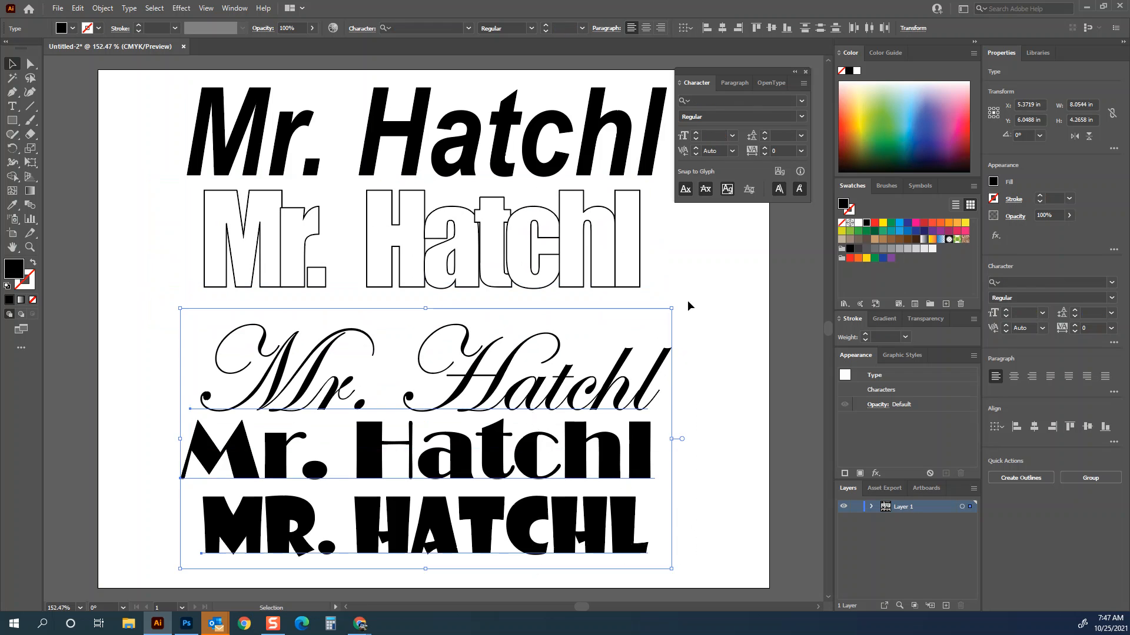
drag(671, 310, 448, 427)
drag(447, 506, 377, 524)
- Delete the top italic line
click(461, 164)
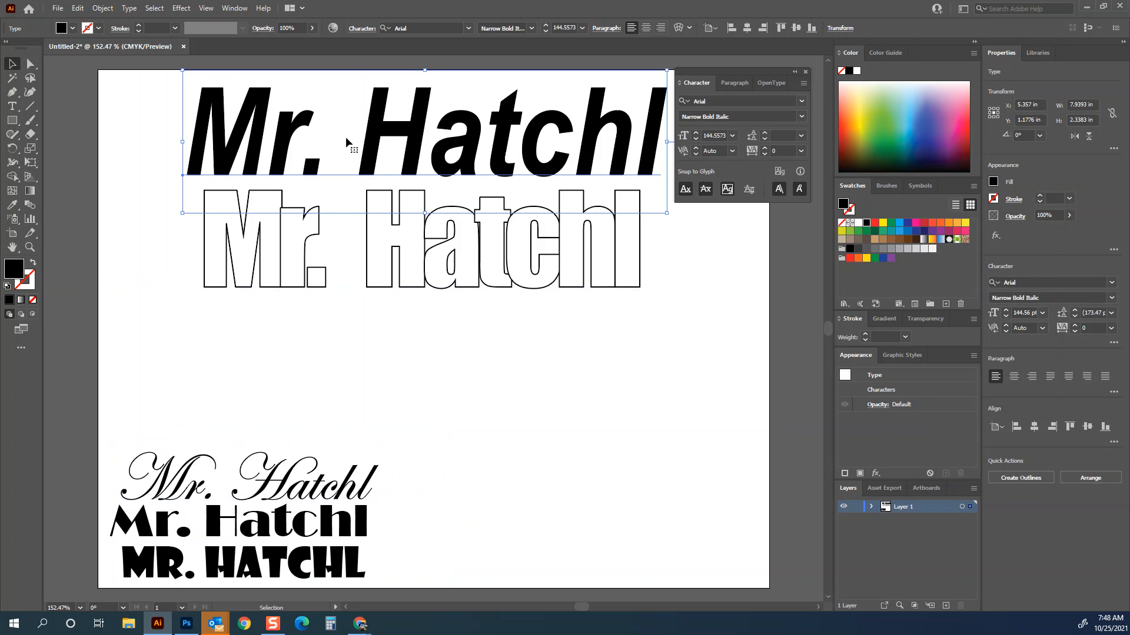
key(Delete)
- Duplicate the outlined Impact line so a second copy sits beneath the first
click(467, 239)
mouse_move(474, 293)
mouse_down()
mouse_move(471, 187)
mouse_move(457, 274)
mouse_up()
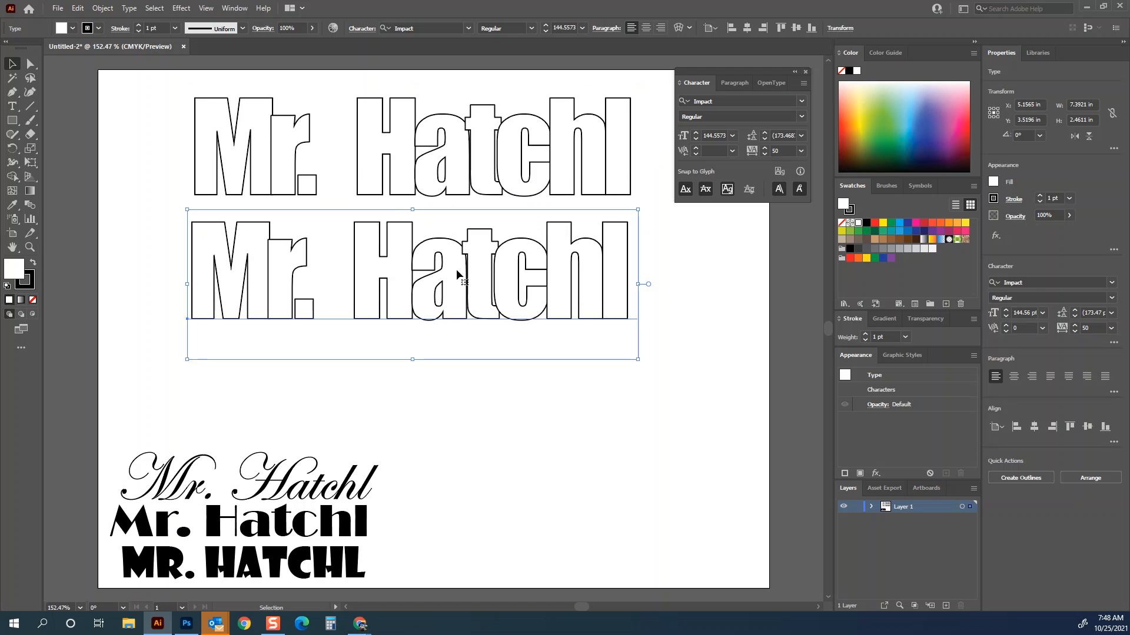
- Fill the lower outlined copy with a blue swatch
click(882, 223)
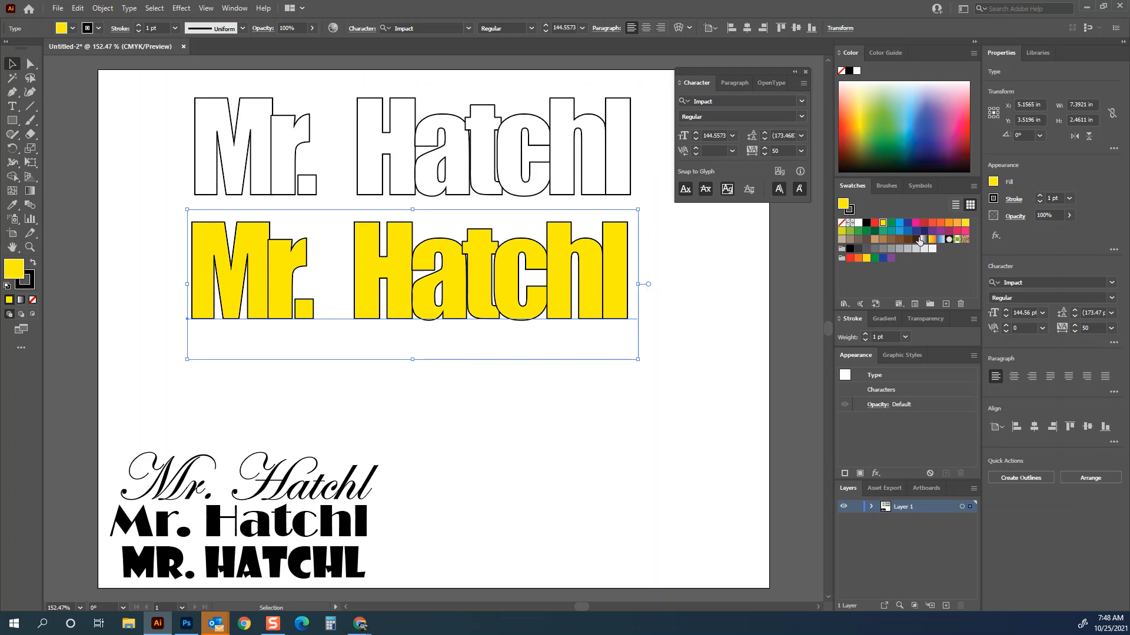
click(922, 239)
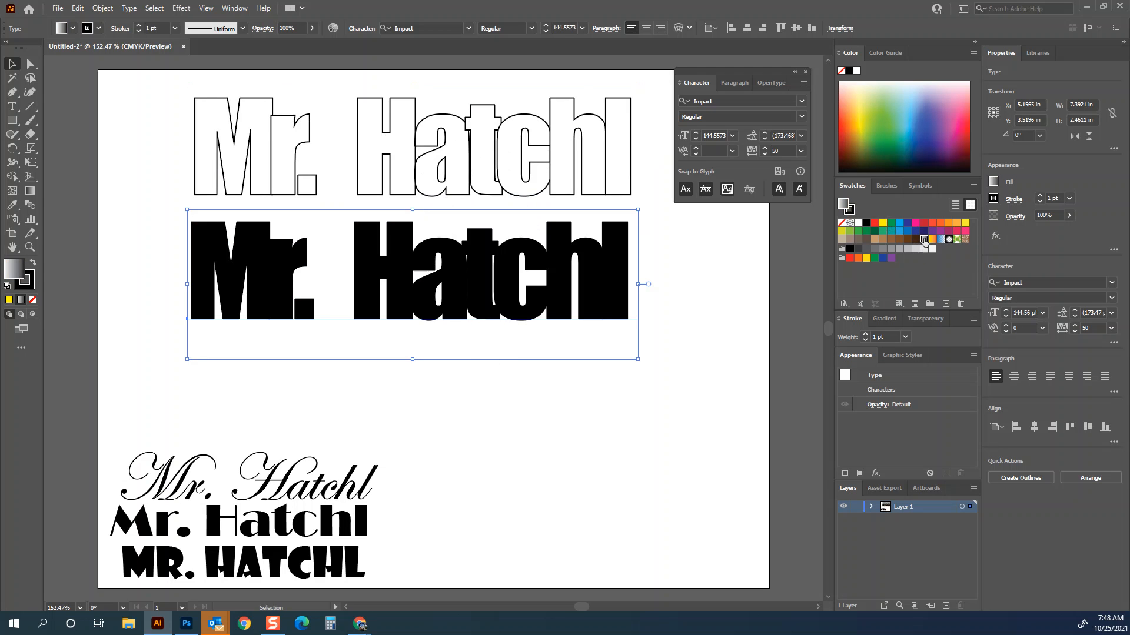
click(932, 240)
click(925, 240)
click(899, 223)
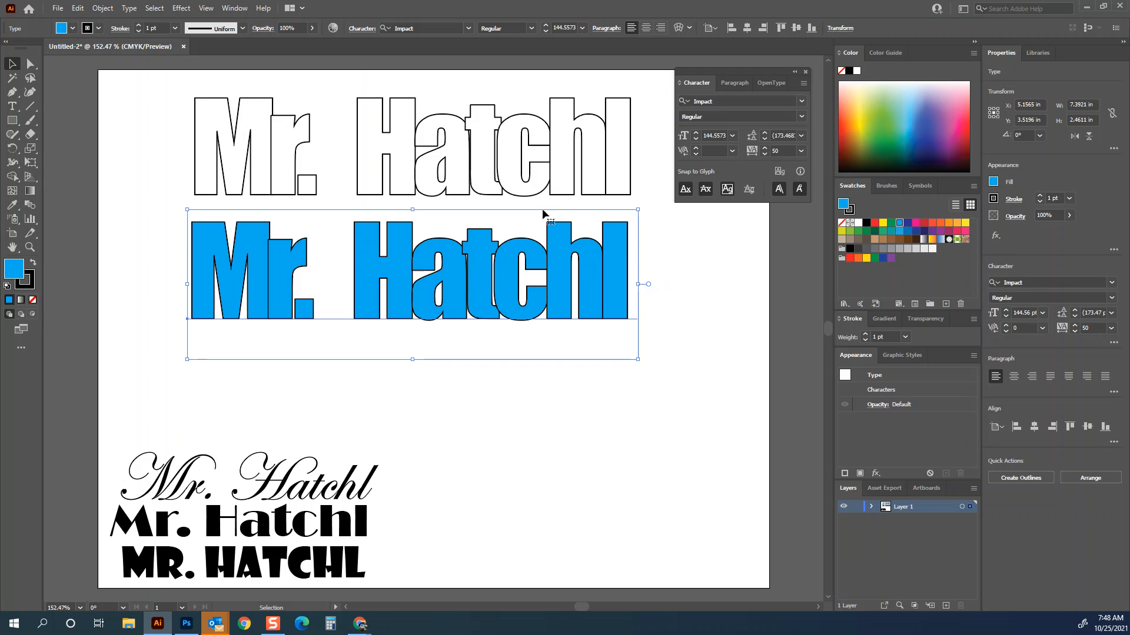
- Convert the blue Impact copy's text to outlines
click(128, 9)
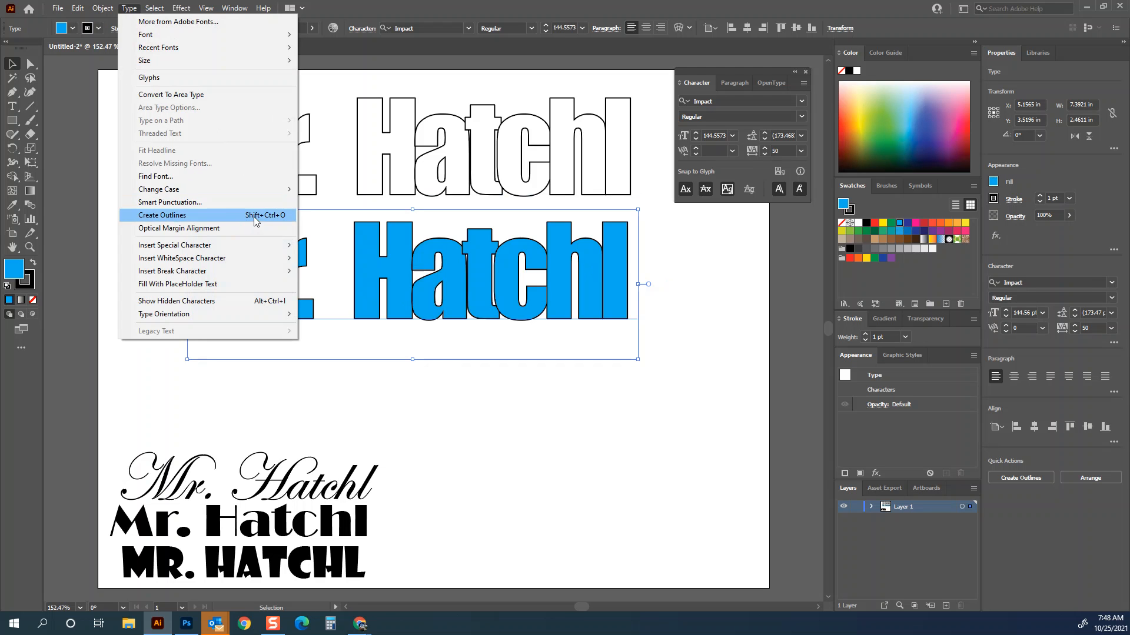
click(401, 254)
right_click(397, 256)
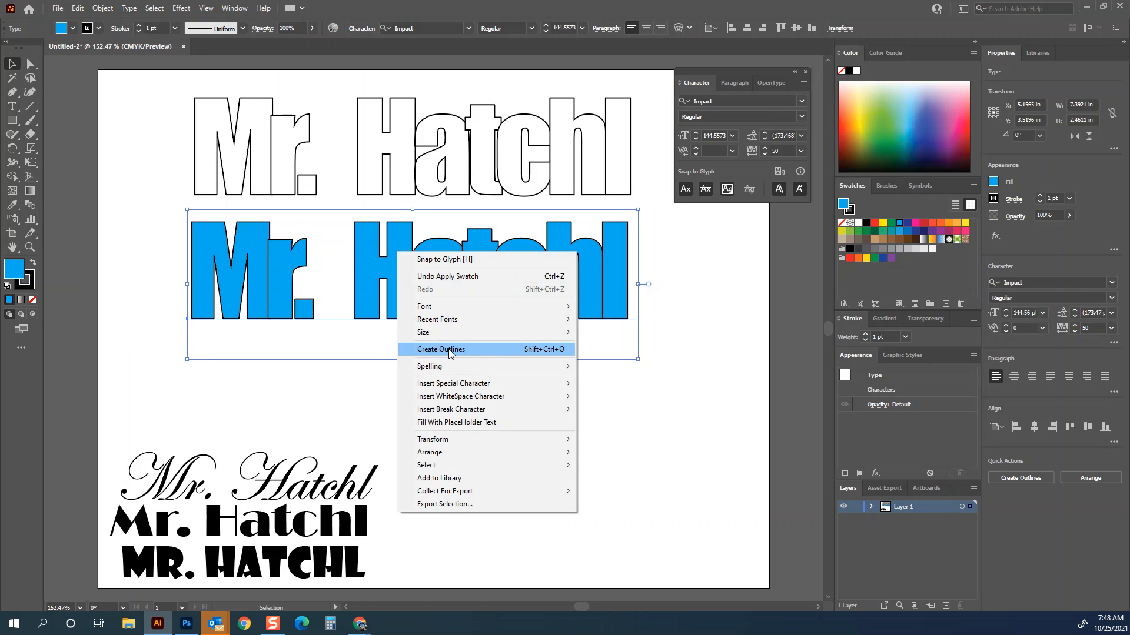
click(450, 351)
click(697, 259)
drag(609, 269, 609, 259)
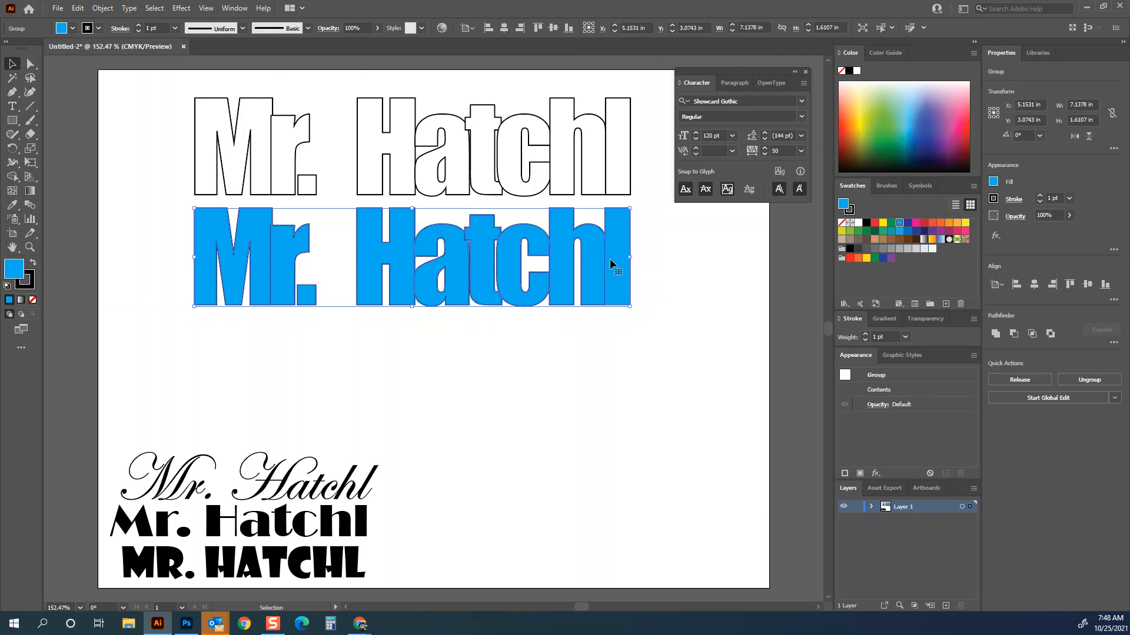
- Fill the outlined copy with the orange-to-yellow gradient swatch and set the gradient angle to 90°
click(923, 239)
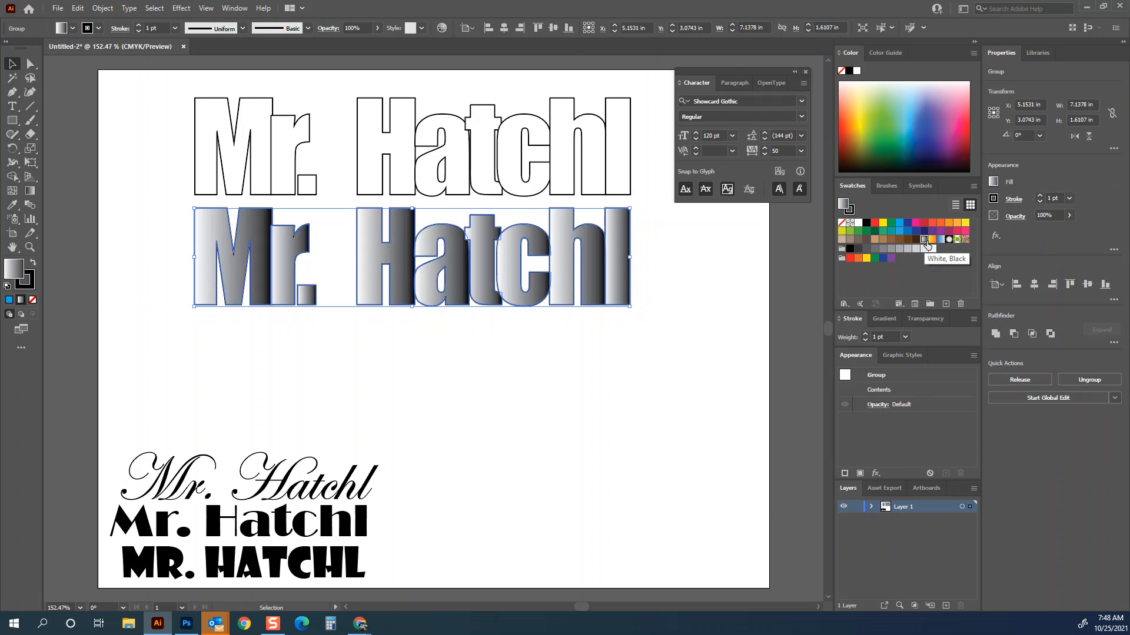
click(932, 239)
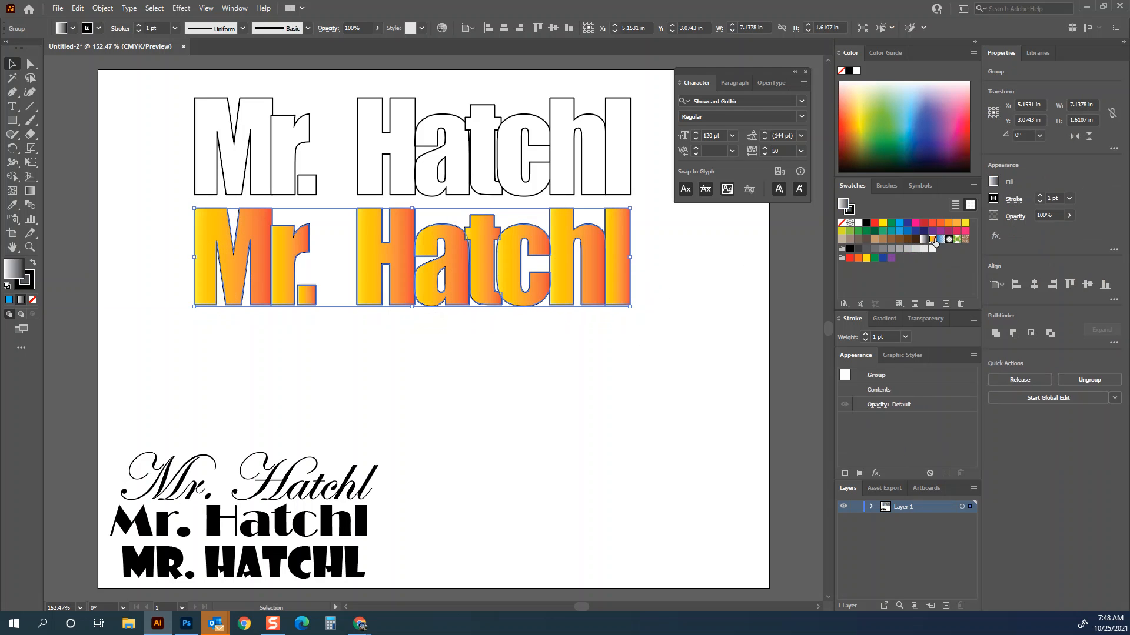
click(880, 320)
click(920, 346)
click(926, 371)
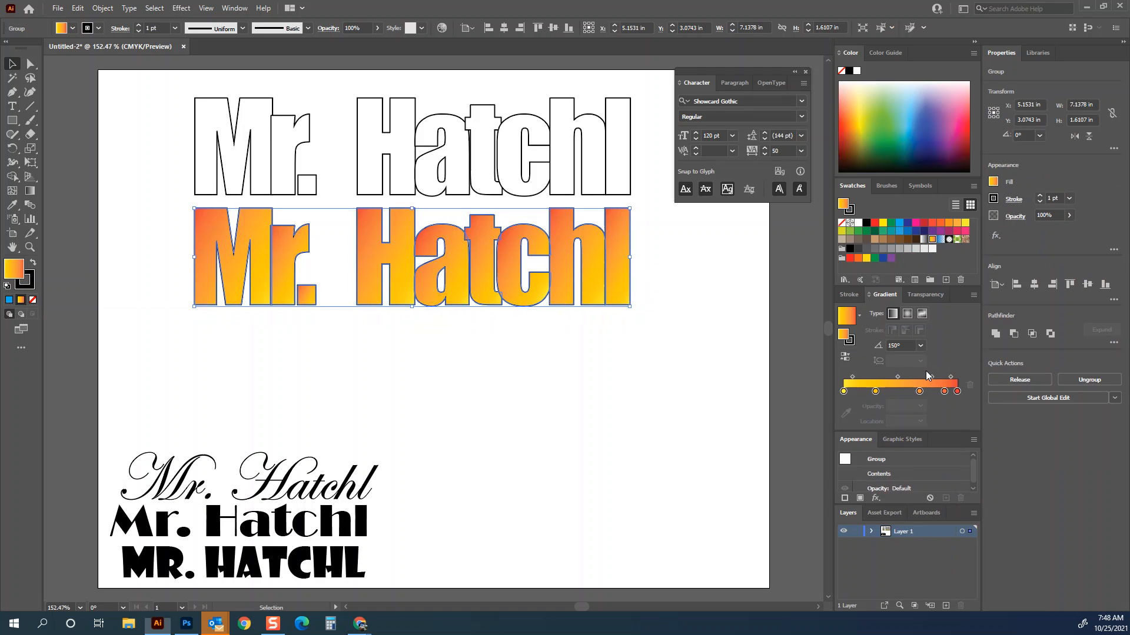
click(921, 345)
click(931, 409)
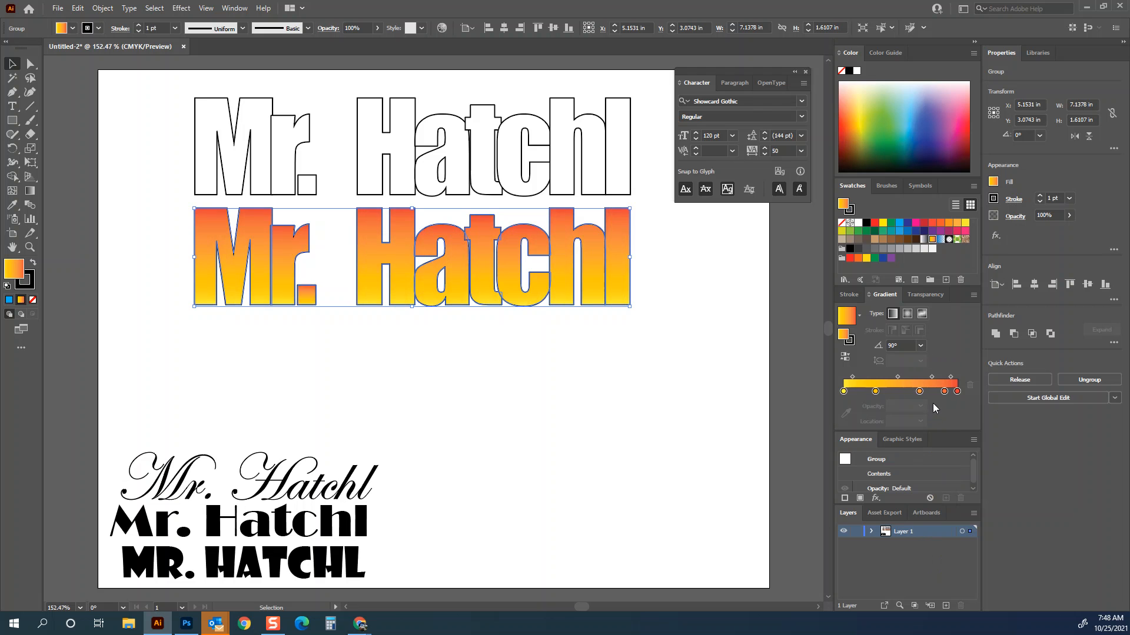
- Redraw the gradient across the letters with the Gradient tool at about 105°, red toward the top-left
key(g)
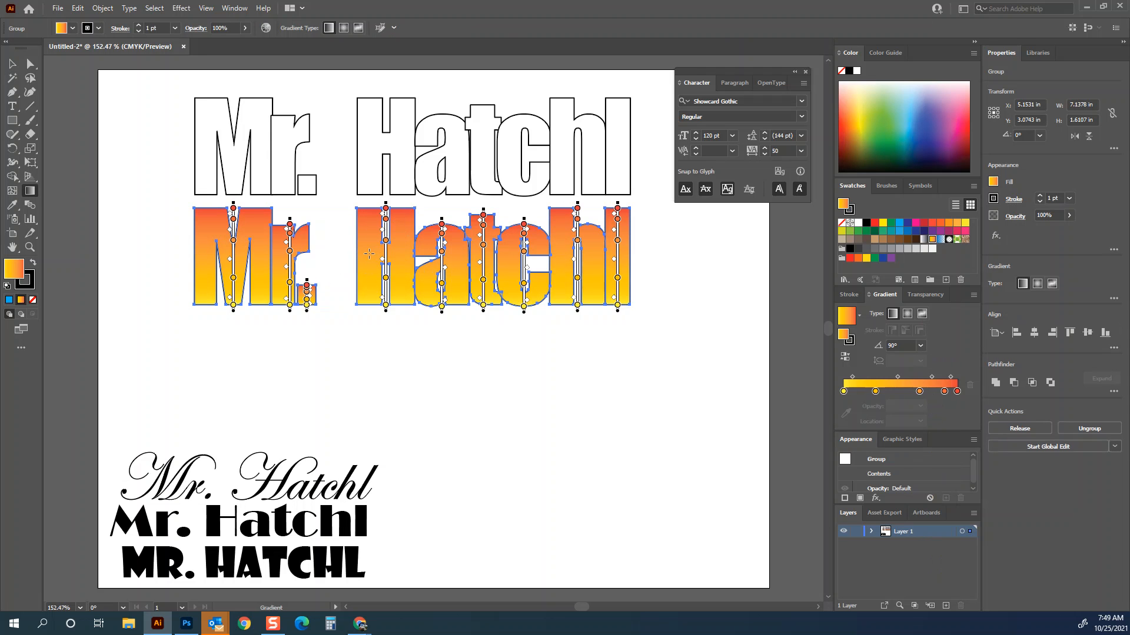
drag(309, 210, 472, 278)
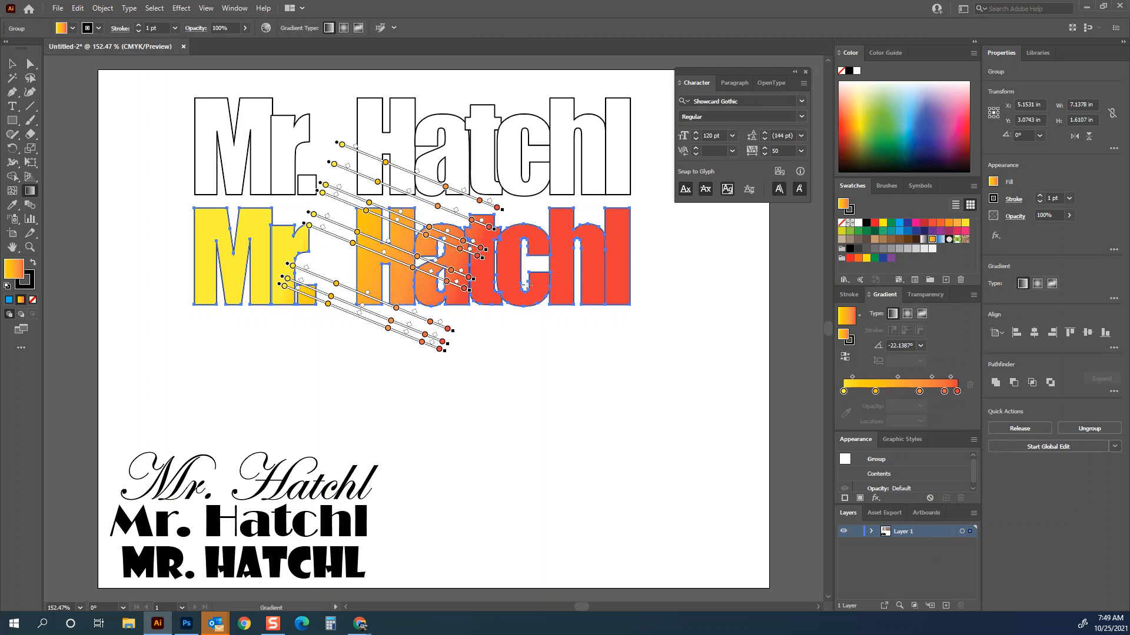
mouse_move(556, 223)
mouse_down()
mouse_move(376, 324)
mouse_move(320, 228)
mouse_move(293, 221)
mouse_move(310, 227)
mouse_up()
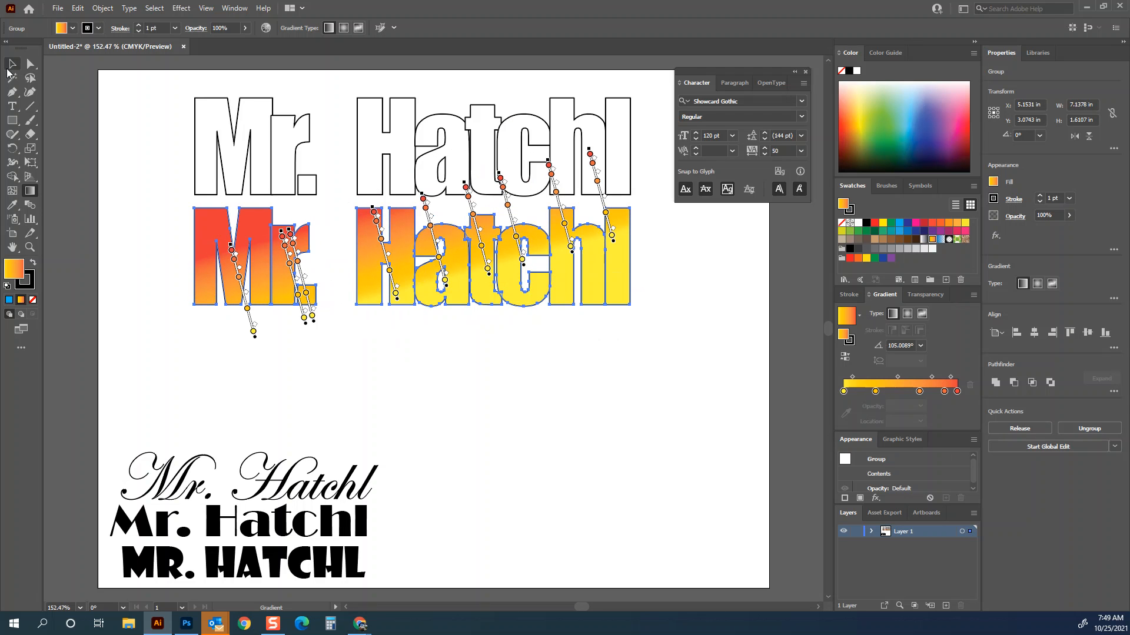
key(v)
- Duplicate the gradient-filled line so a third copy sits beneath it
click(677, 258)
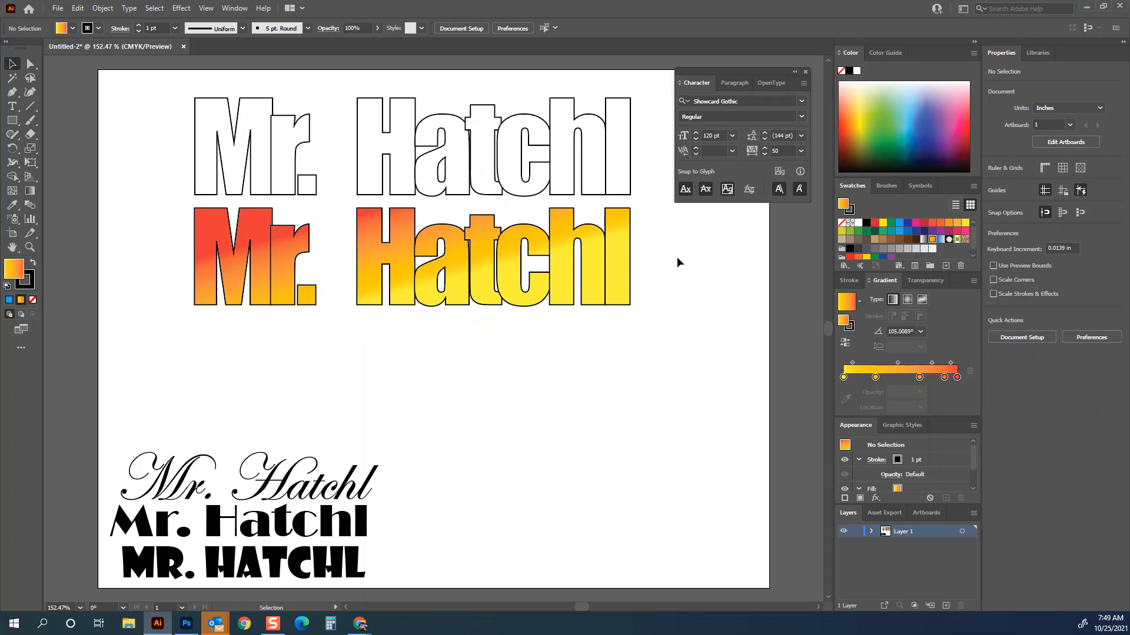
click(563, 272)
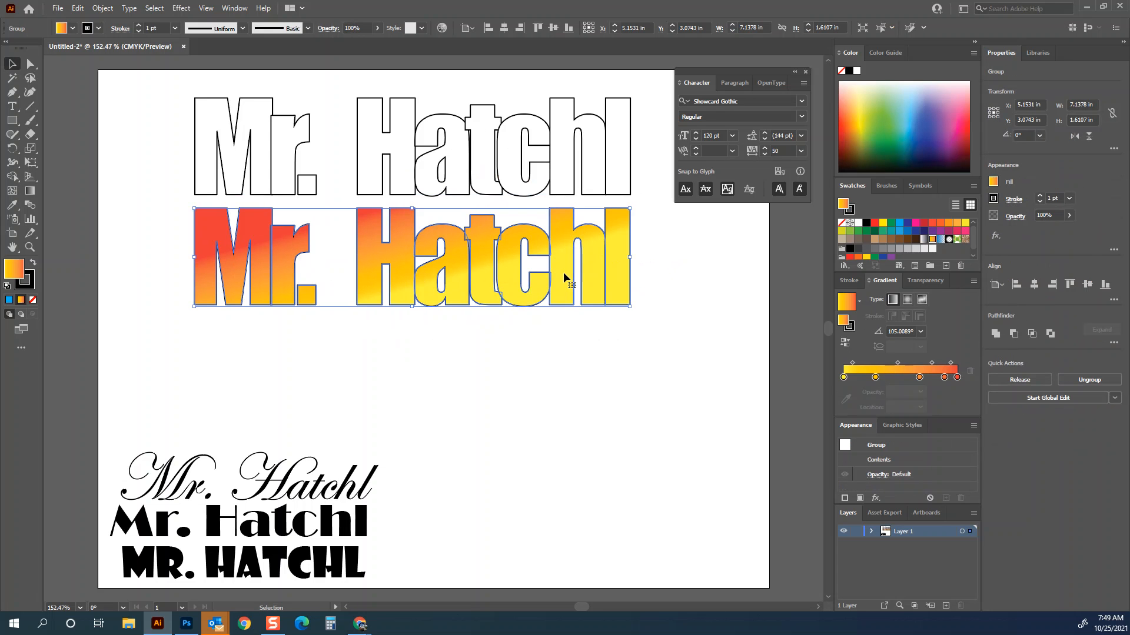
mouse_move(563, 272)
mouse_down()
mouse_move(556, 354)
mouse_move(565, 349)
mouse_up()
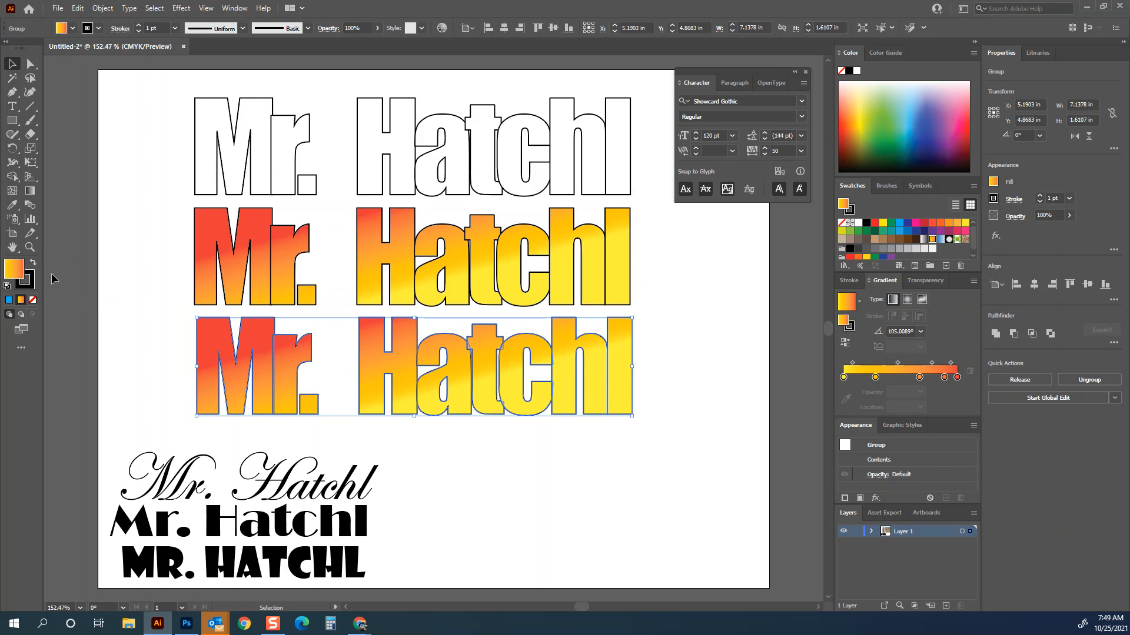
- Drag the bottom anchor points of the third copy's letters downward to slant and extend their bases
click(29, 65)
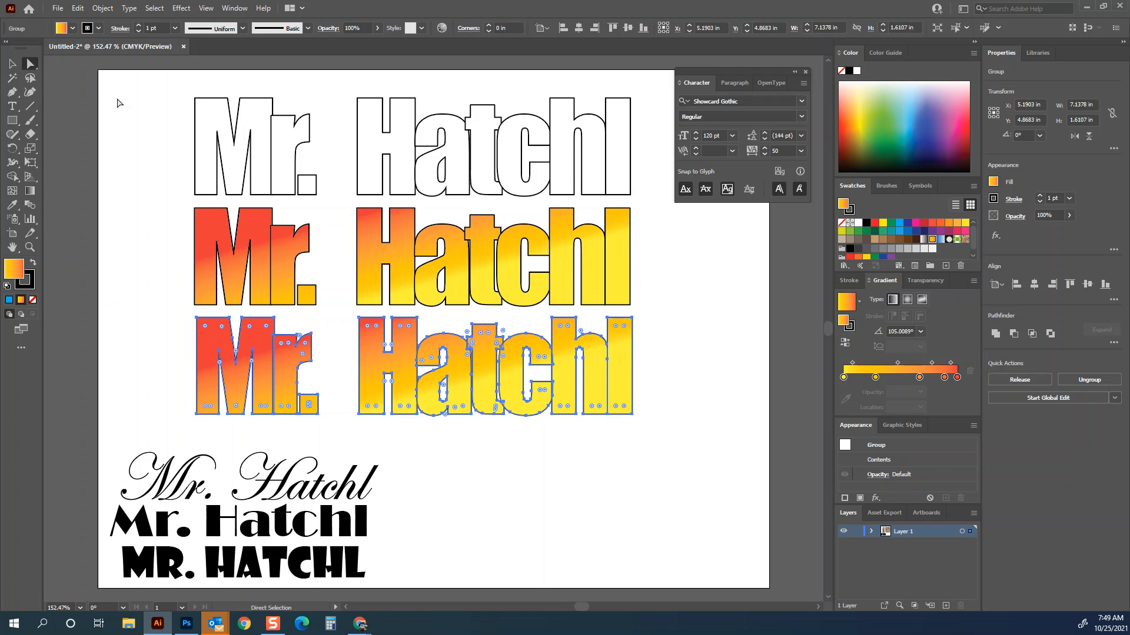
click(658, 300)
drag(622, 415, 609, 455)
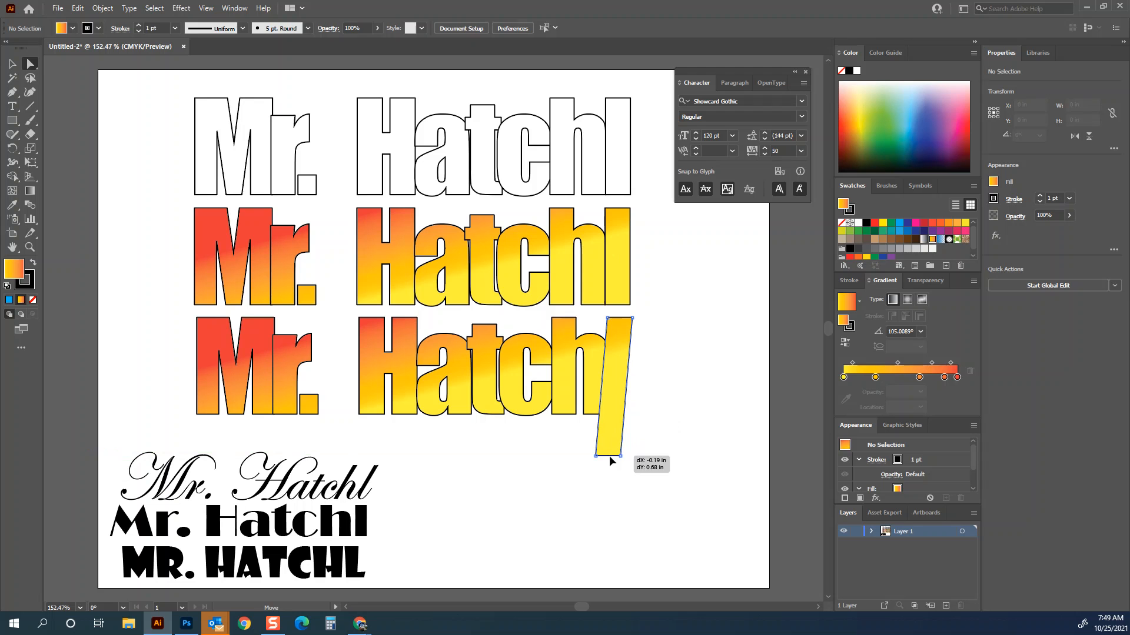
click(553, 415)
drag(552, 415, 580, 442)
drag(359, 414, 392, 428)
drag(196, 414, 196, 430)
drag(274, 415, 312, 419)
click(325, 435)
drag(305, 415, 308, 408)
click(227, 418)
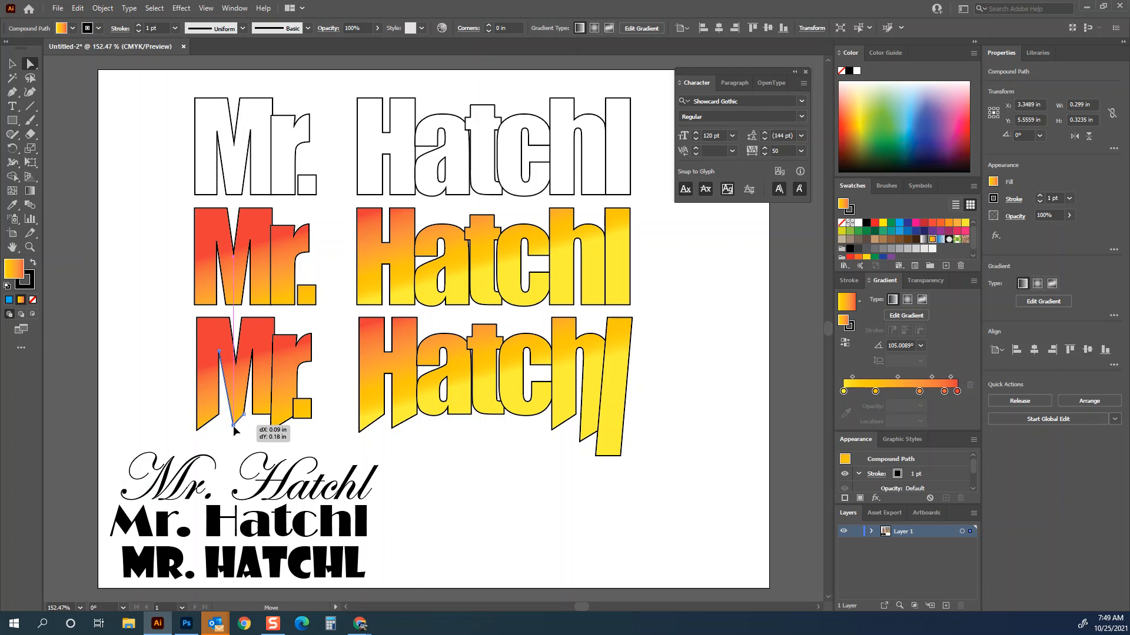
- Adjust more anchor points on the third copy's letters, pulling the c's lower corner down
drag(213, 323, 215, 313)
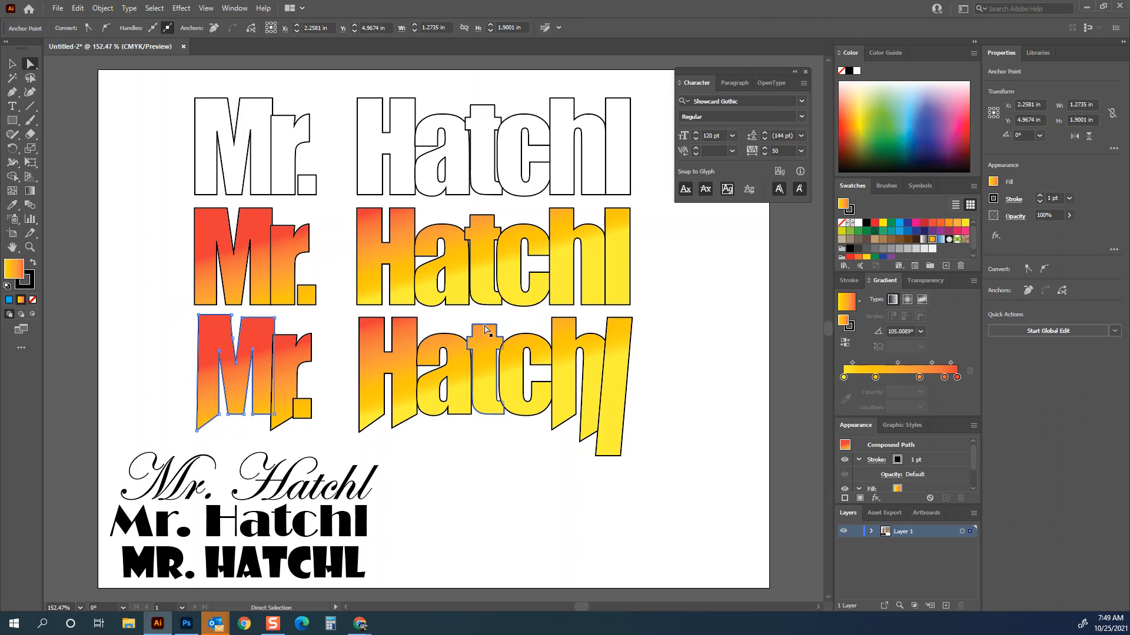
click(487, 327)
click(568, 321)
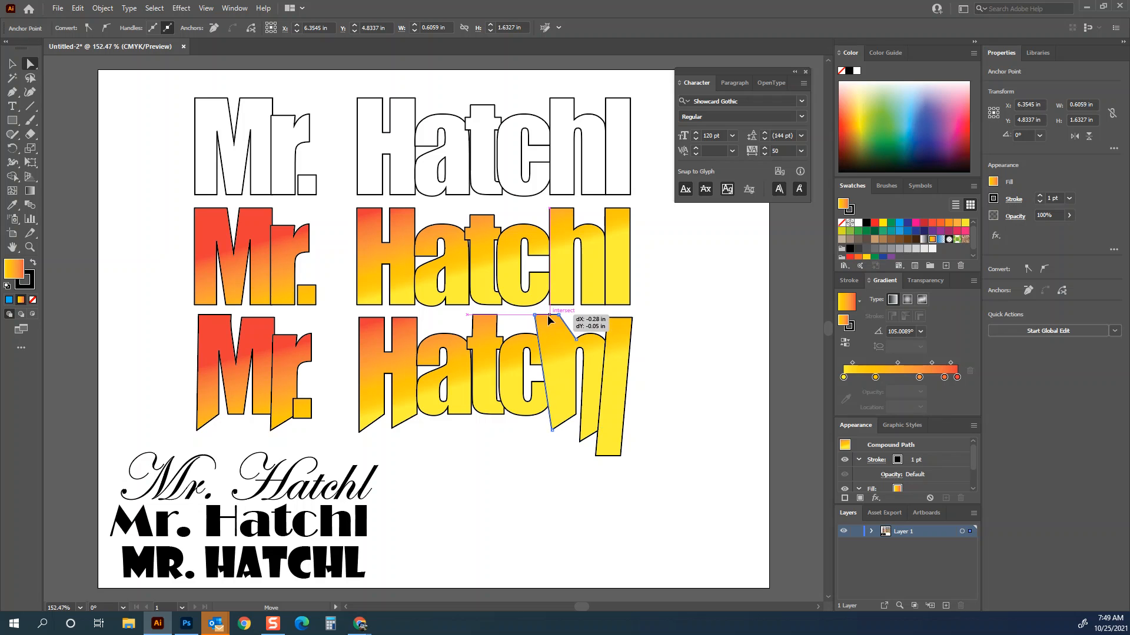
click(543, 396)
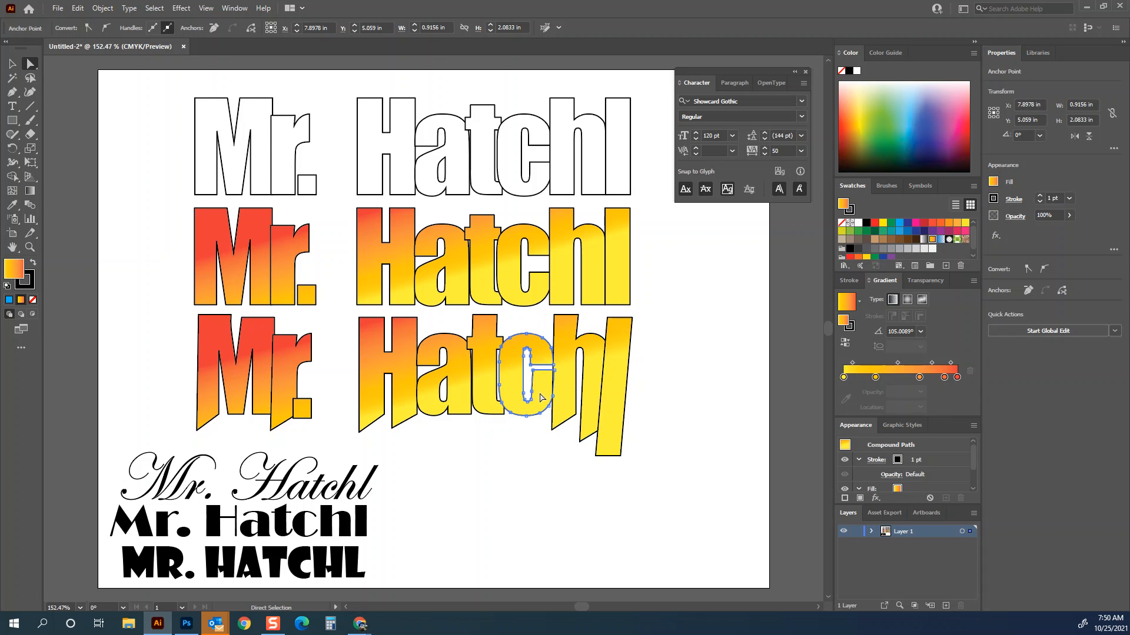
drag(462, 416, 447, 429)
click(586, 458)
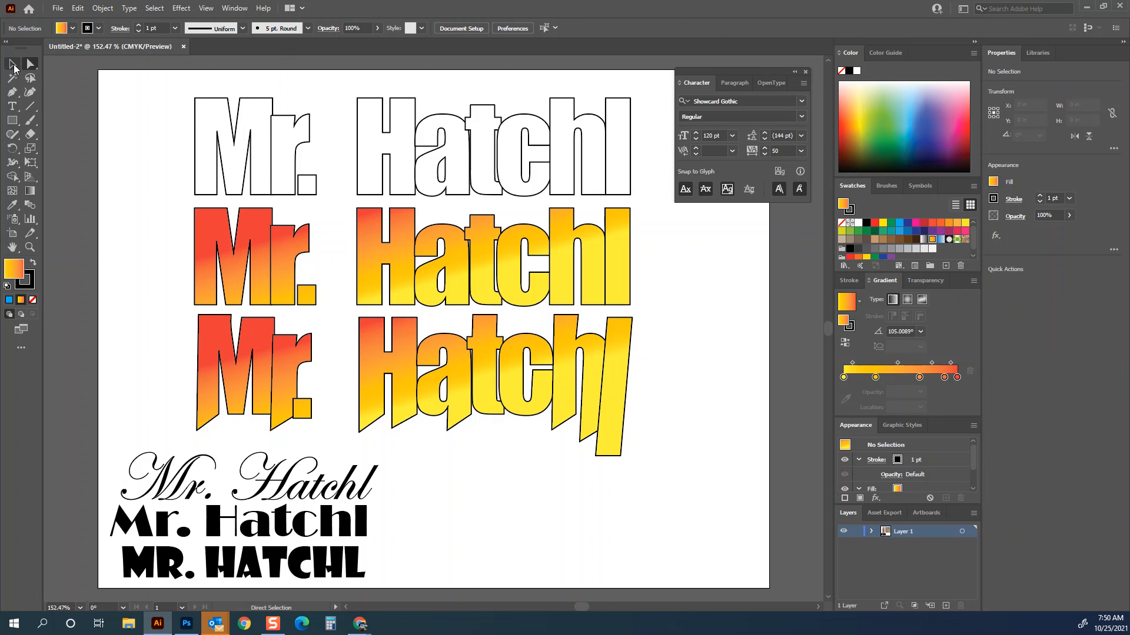
- Select the third copy and open the Pathfinder panel beside the artboard
click(11, 66)
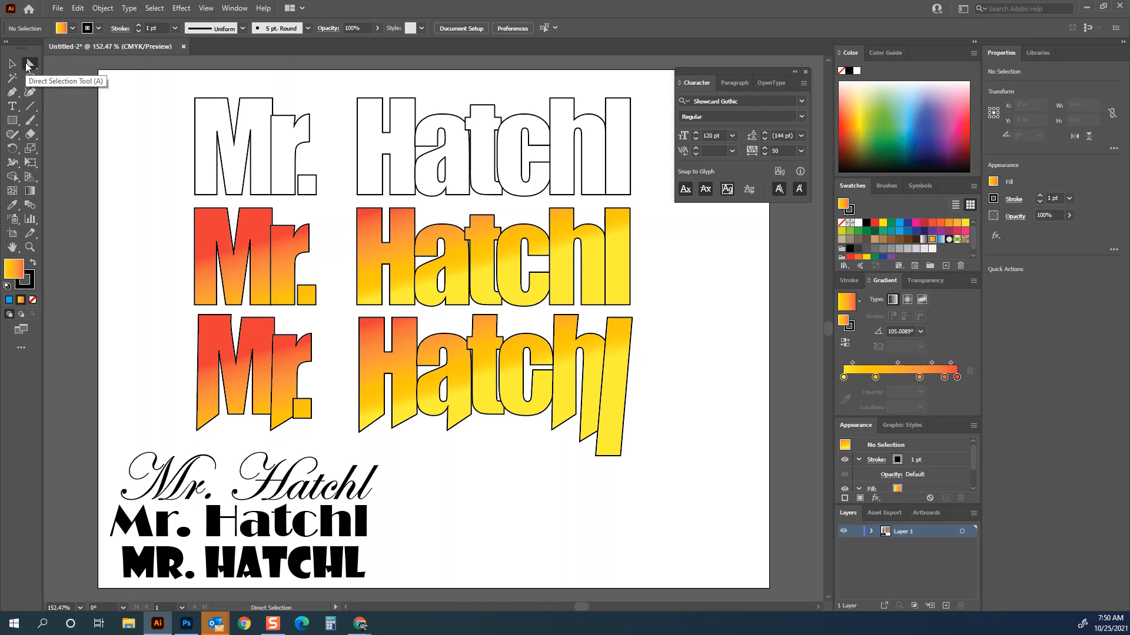
click(279, 383)
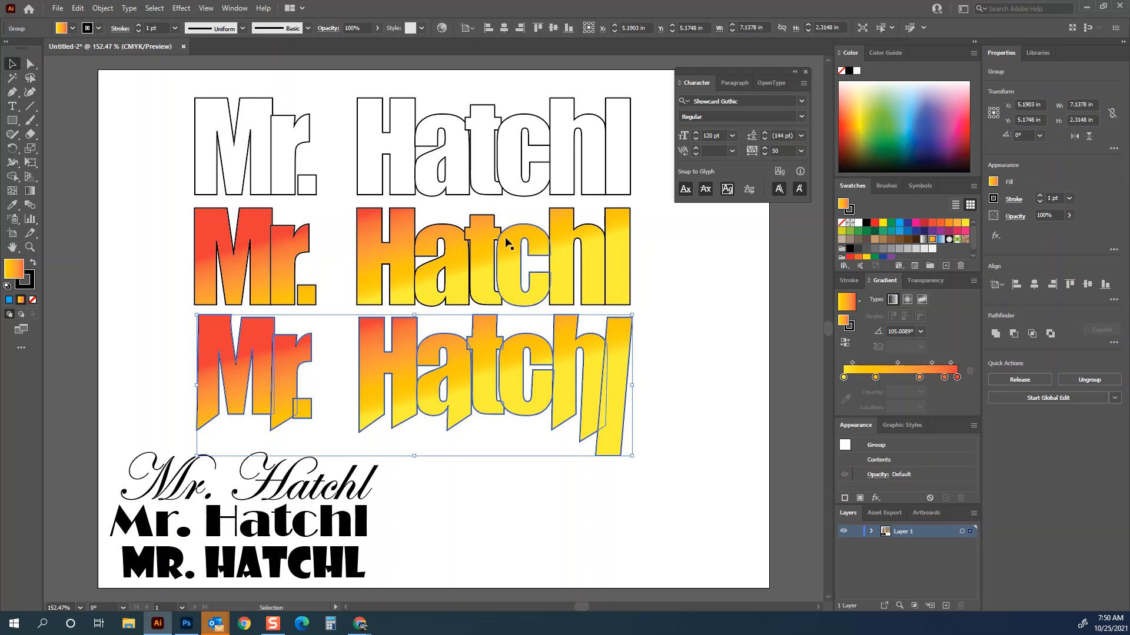
click(755, 350)
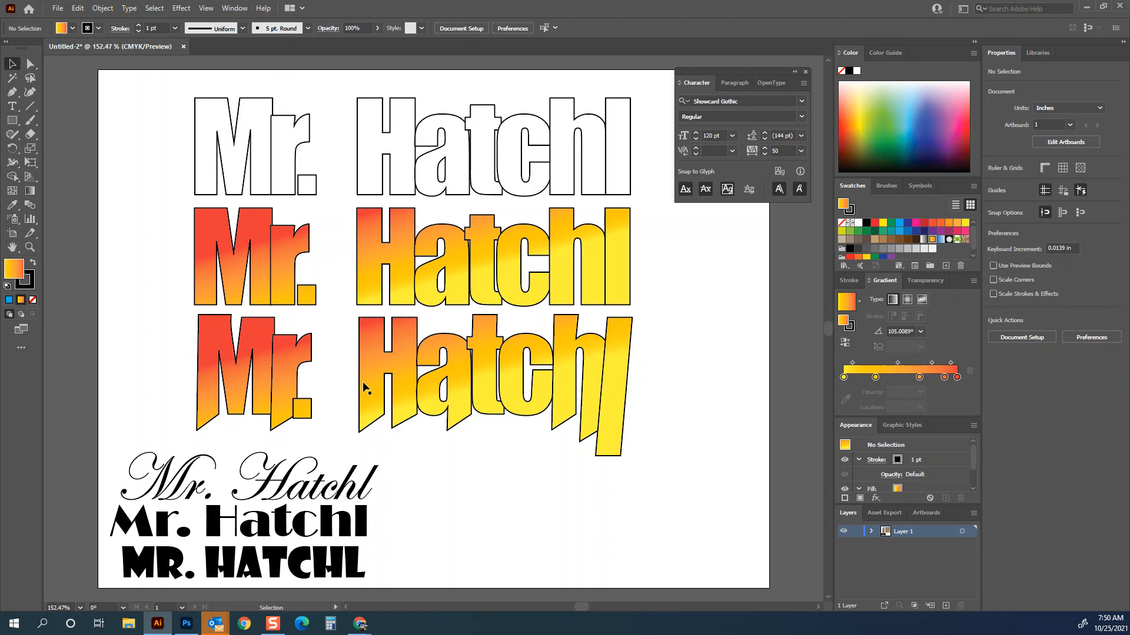
click(405, 363)
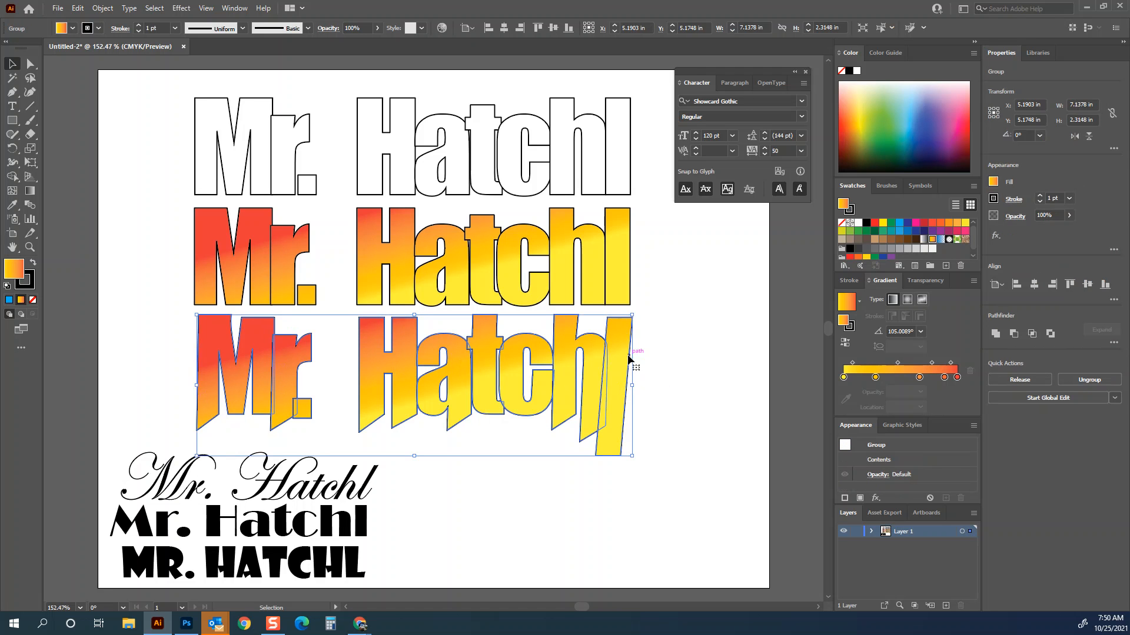
click(240, 8)
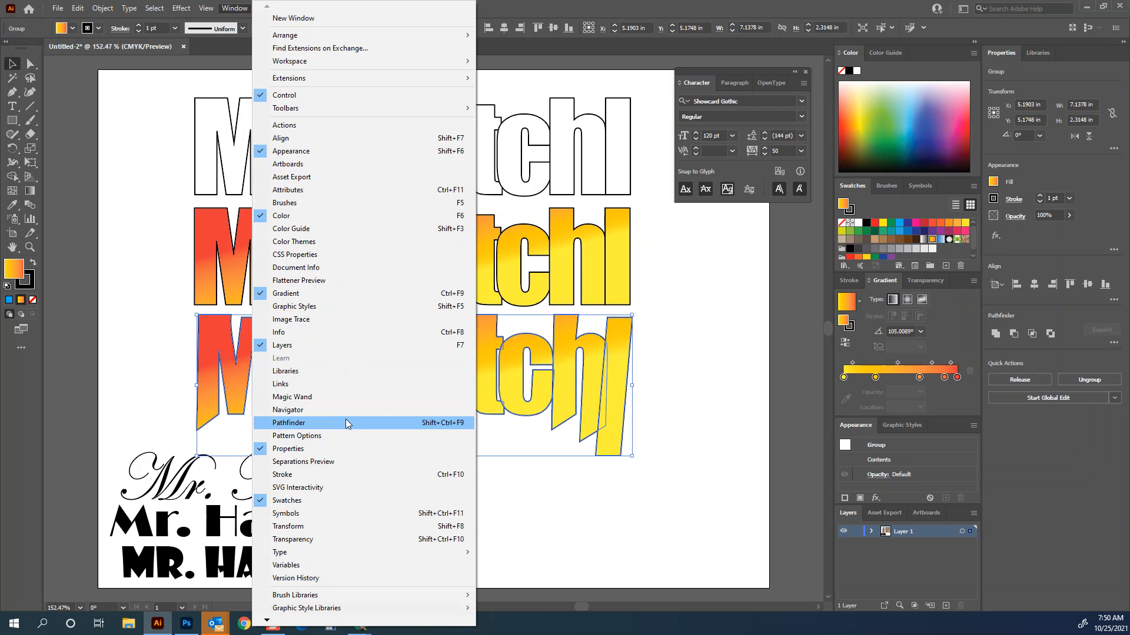
click(289, 424)
drag(506, 68, 730, 234)
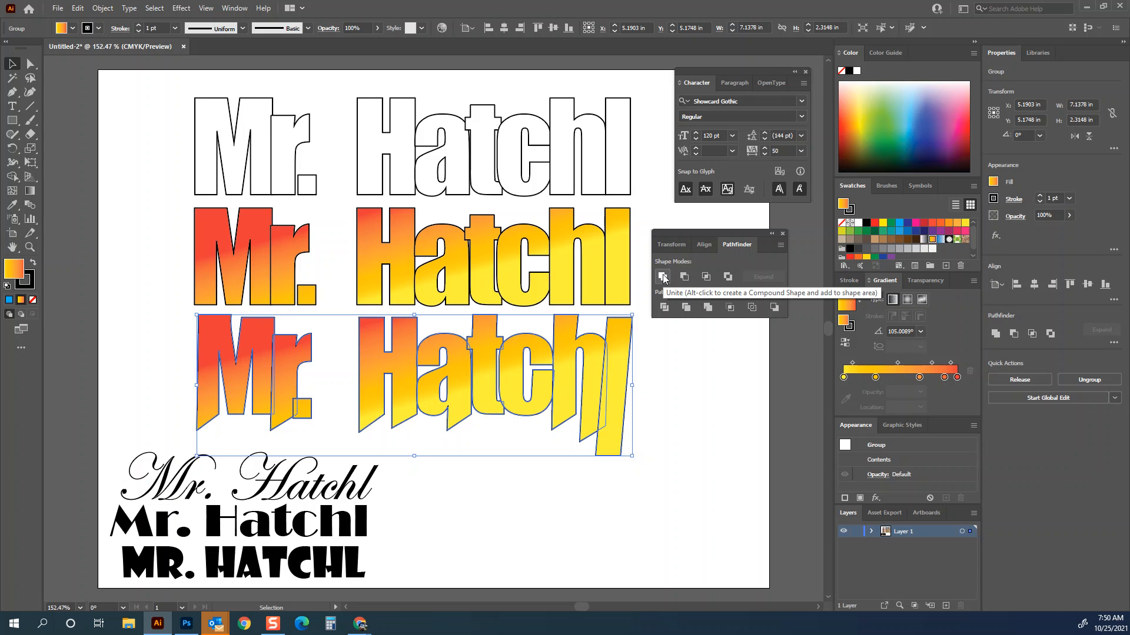
- Set the third copy's stroke weight to 4 pt
click(654, 370)
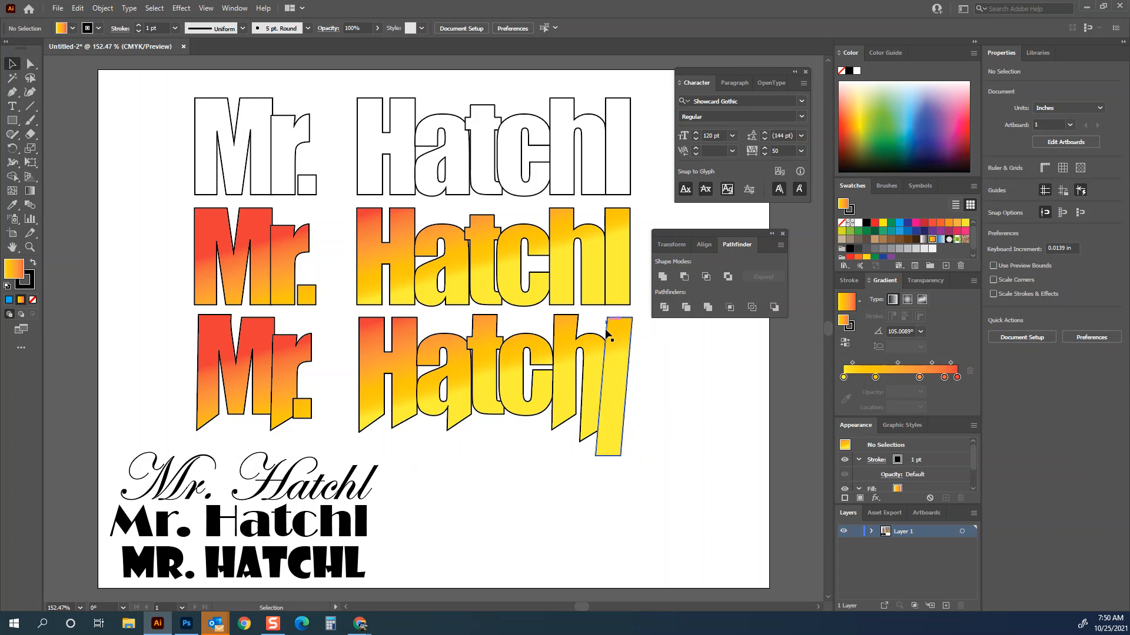
click(603, 425)
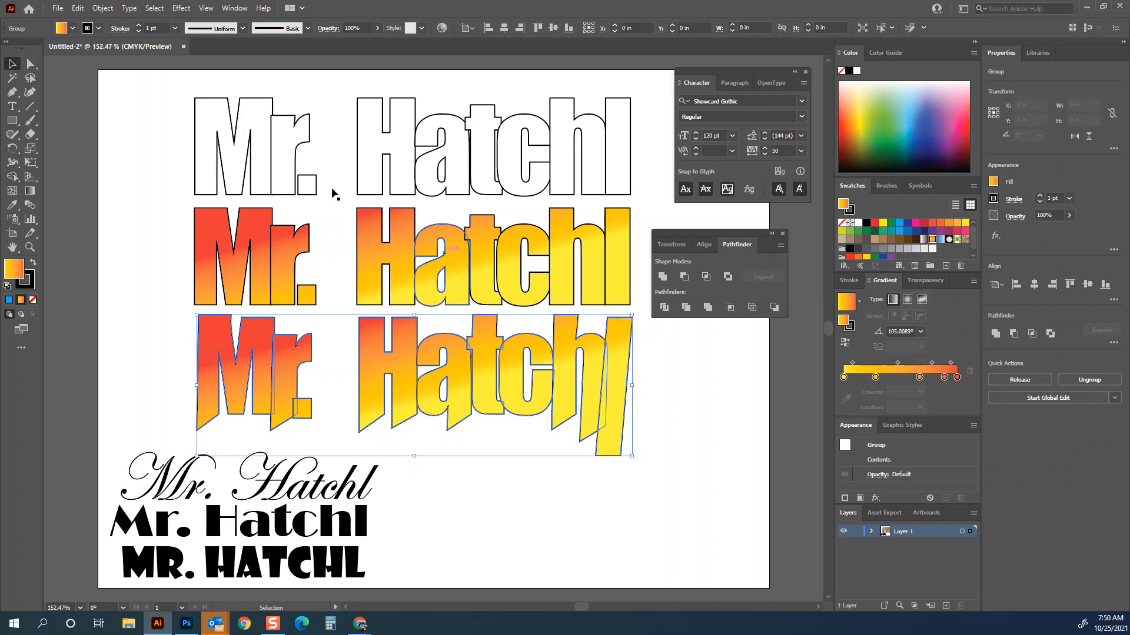
click(140, 25)
click(139, 24)
click(140, 25)
click(701, 382)
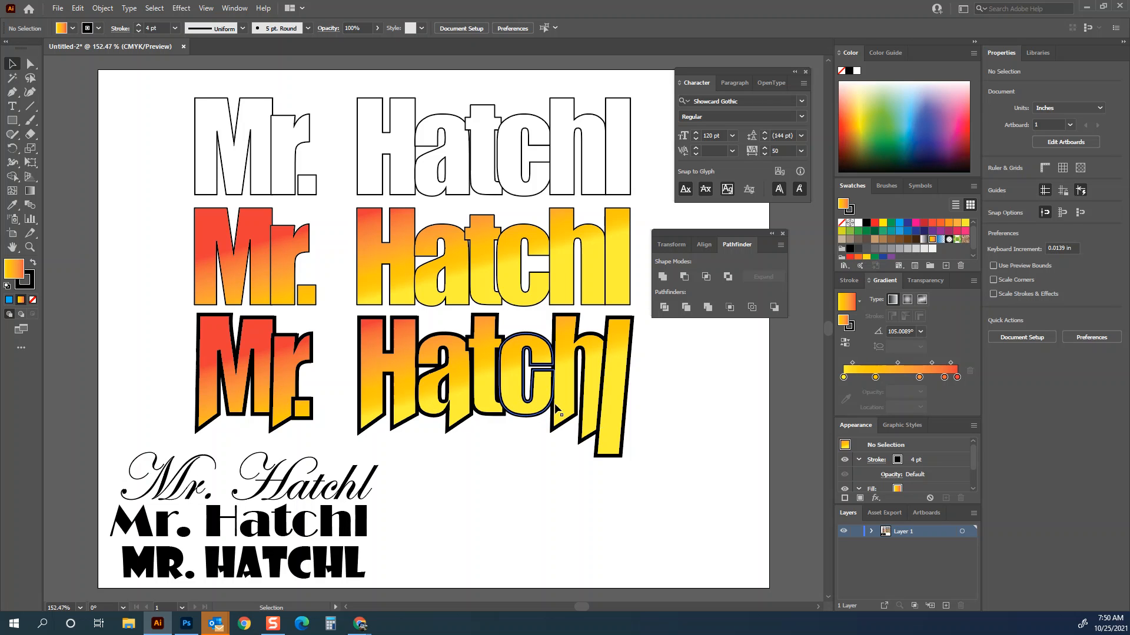
- Unite the third copy's shapes with Pathfinder and set its gradient angle to 120°
click(614, 390)
click(663, 277)
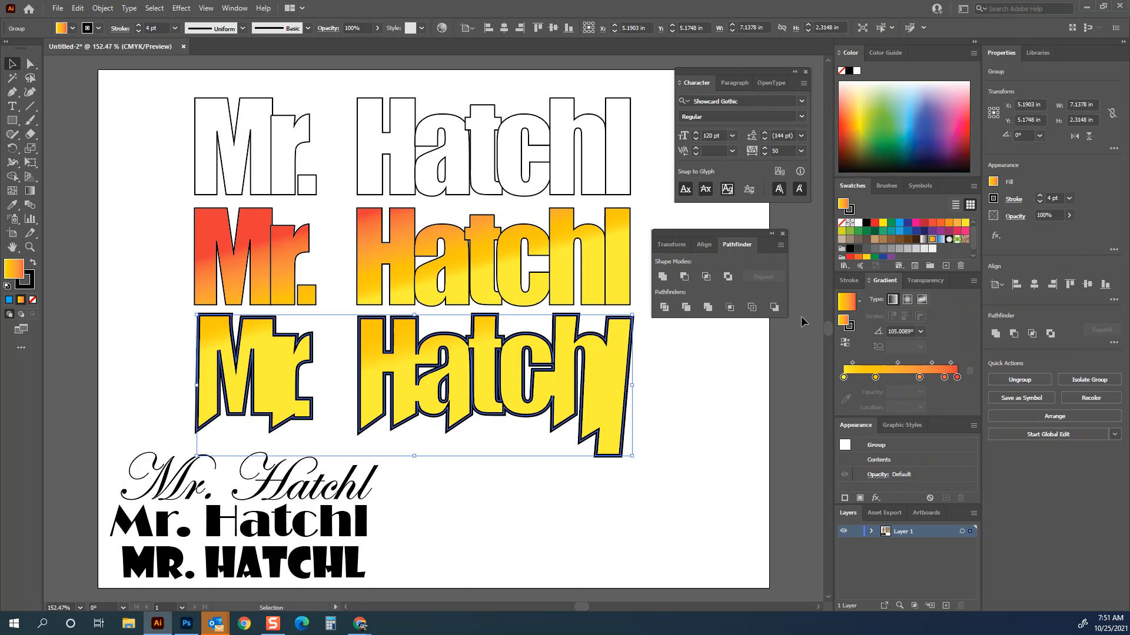
click(921, 331)
click(935, 390)
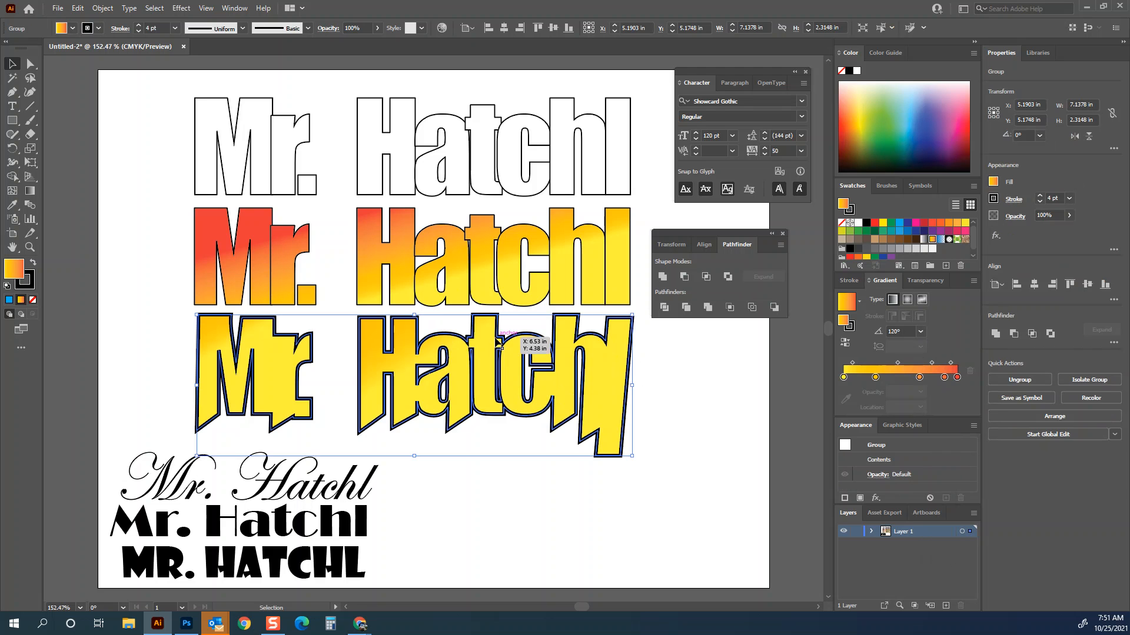
- Redraw the third copy's gradient with the Gradient tool at about 92°, red at the top
key(g)
drag(434, 327, 457, 383)
drag(442, 335, 408, 352)
- Set the middle gradient copy's stroke weight to 6 pt
key(v)
click(370, 248)
click(140, 25)
click(139, 25)
click(139, 25)
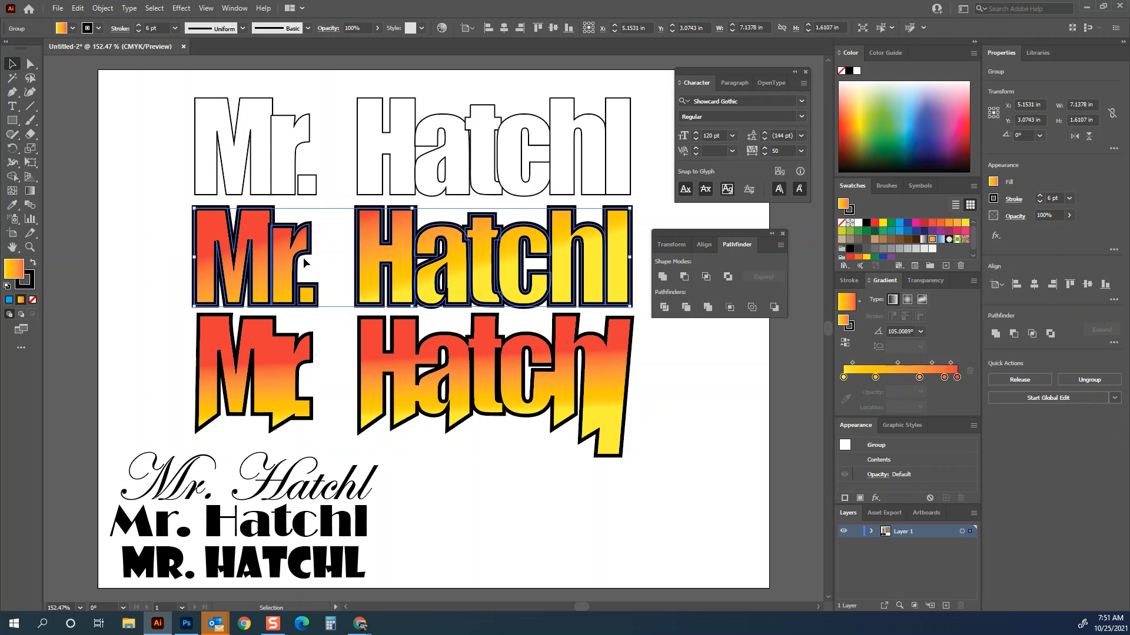
key(ctrl+shift+a)
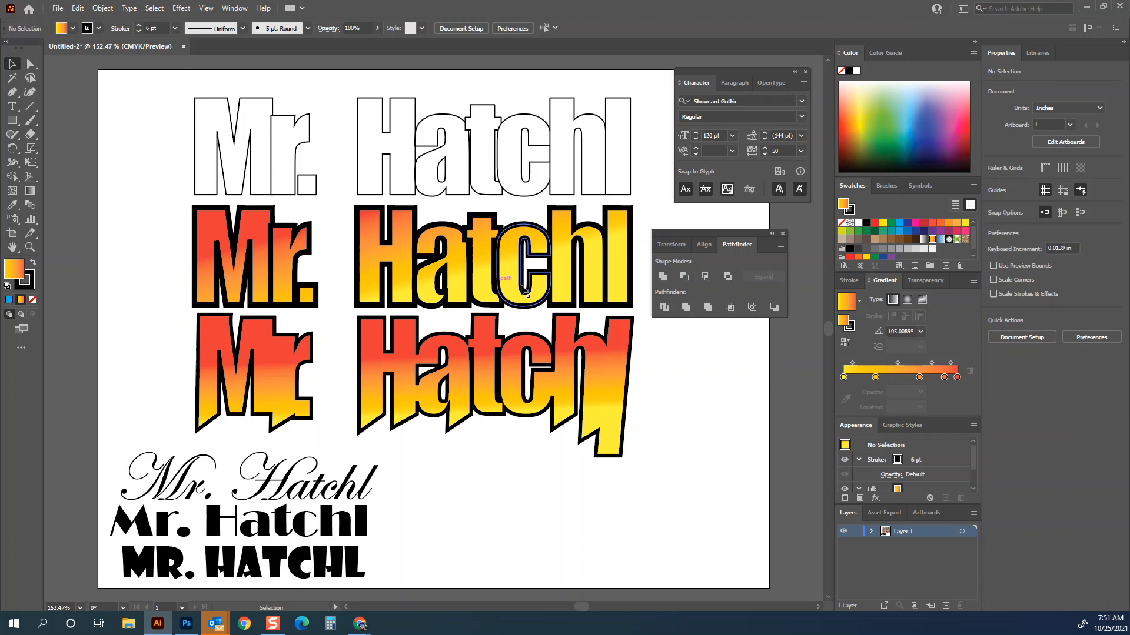
- Apply Pathfinder Unite to the third copy again
click(290, 397)
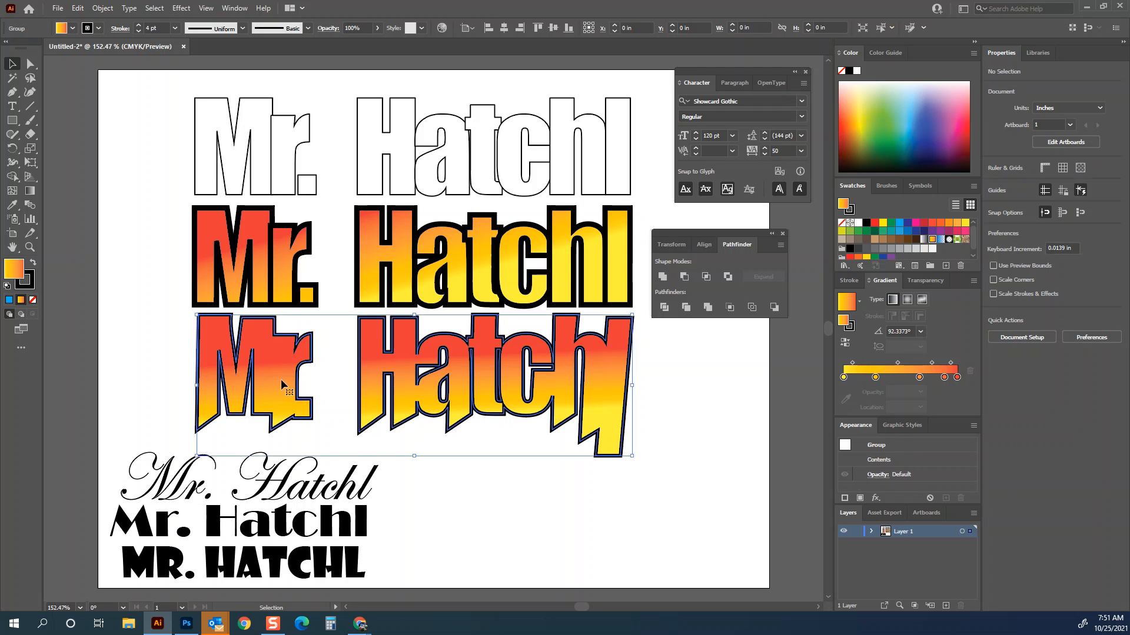
click(663, 277)
click(682, 371)
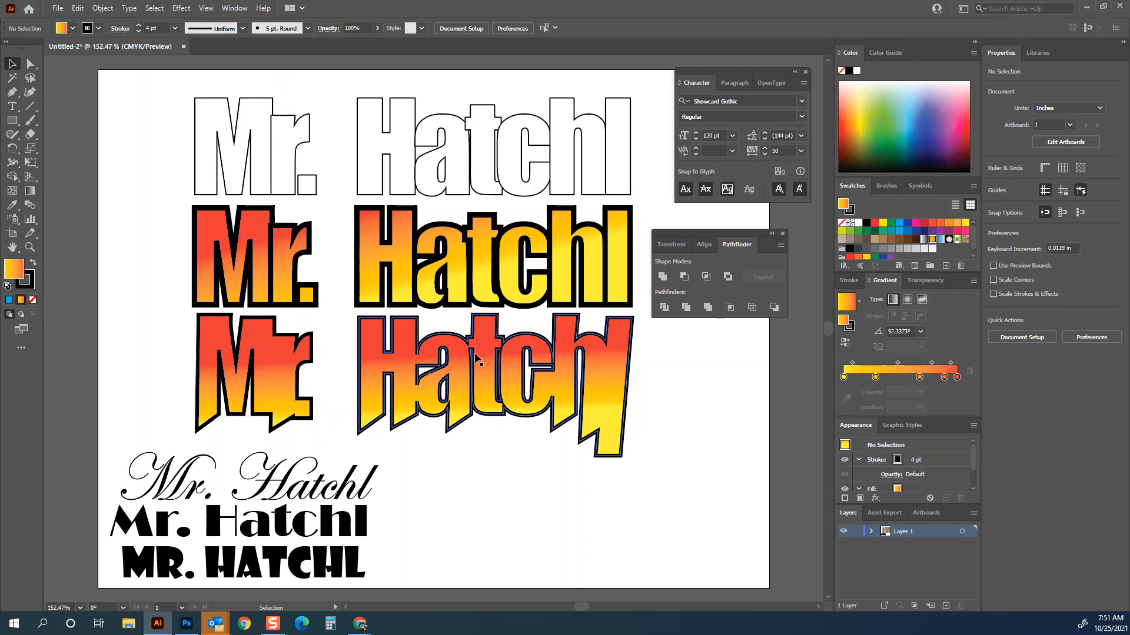
- Drag the top-left anchor of the third copy's M with Direct Selection to give it a jagged spike
click(31, 64)
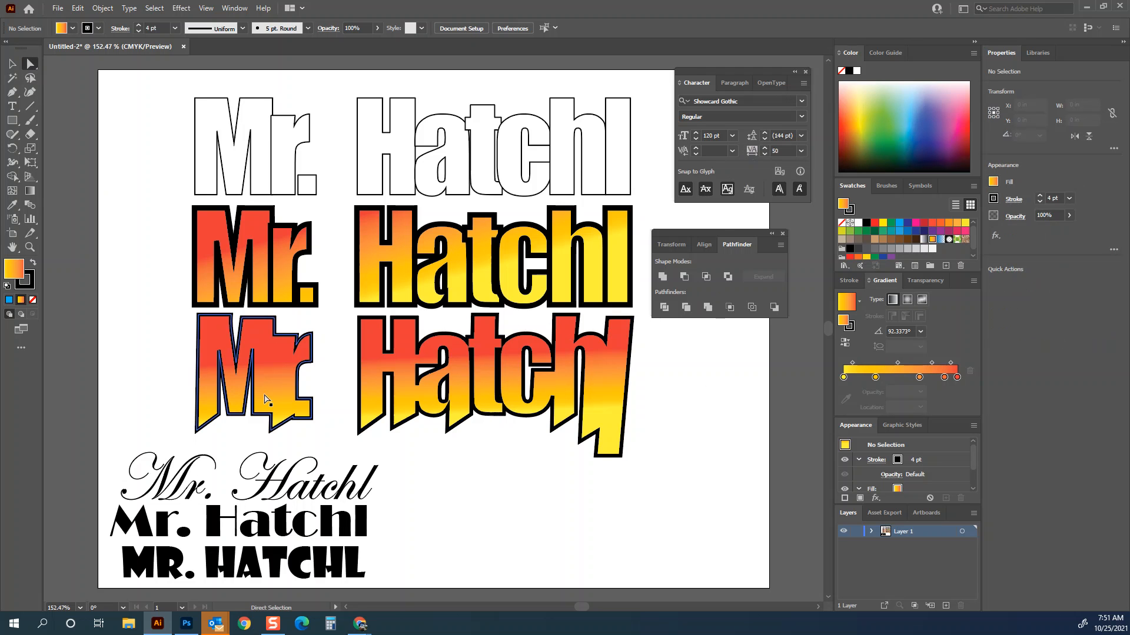
click(198, 318)
drag(198, 318, 207, 329)
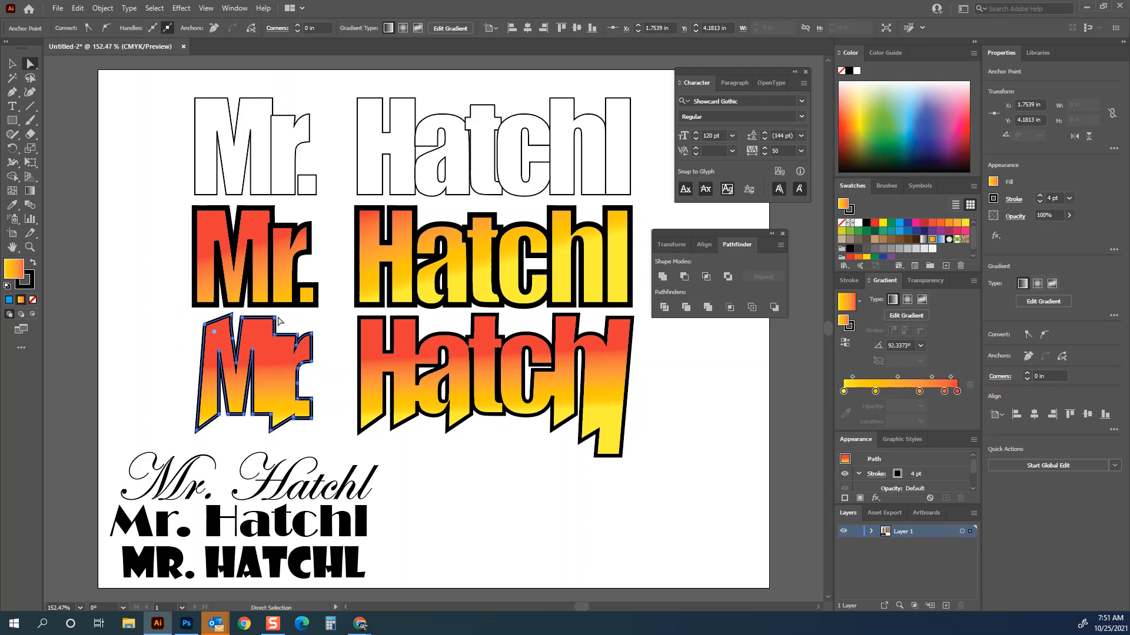
click(278, 342)
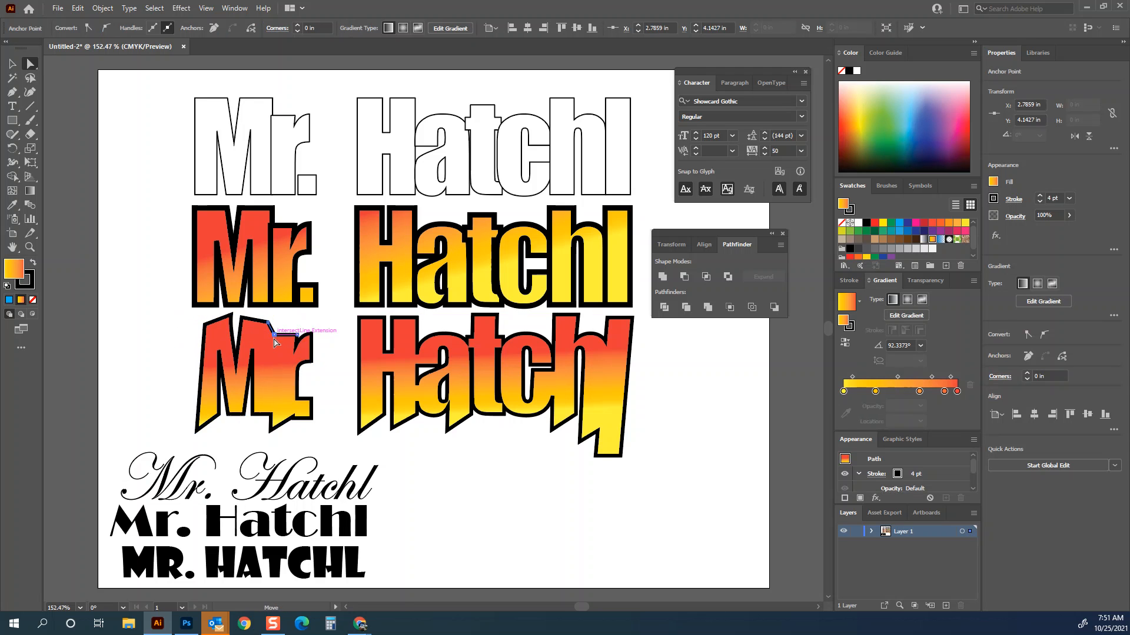
- Drag anchor points on the third copy's H outward and adjust its lower anchor to distort the letter
click(349, 392)
mouse_move(358, 318)
mouse_down()
mouse_move(336, 318)
mouse_move(374, 318)
mouse_up()
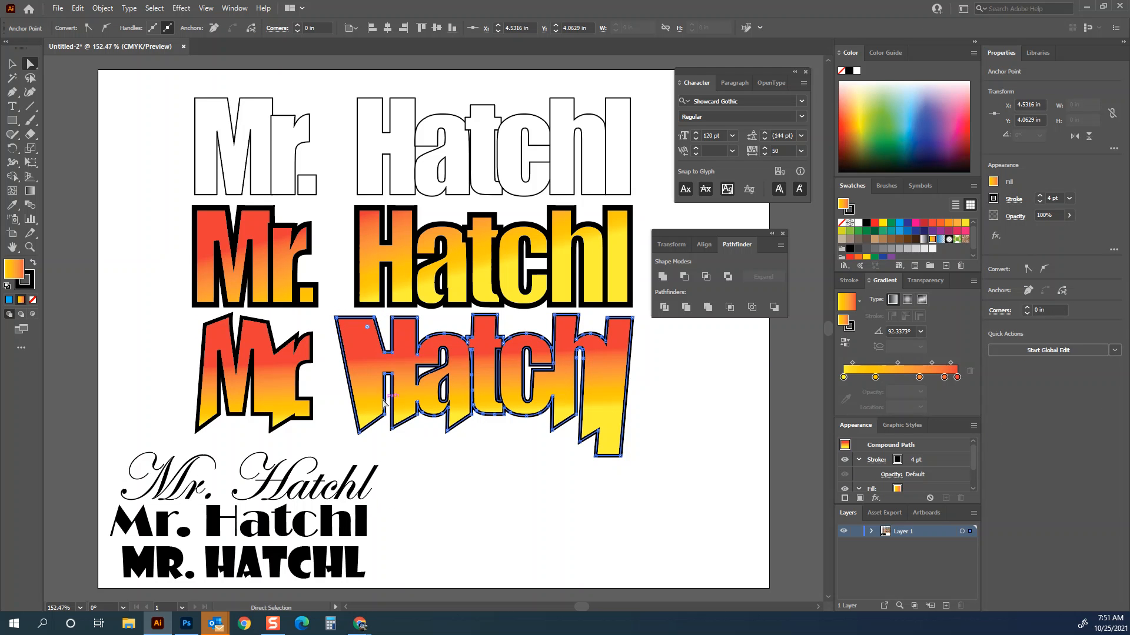
mouse_move(386, 415)
mouse_down()
mouse_move(383, 439)
mouse_move(386, 406)
mouse_up()
drag(336, 318, 384, 320)
click(649, 502)
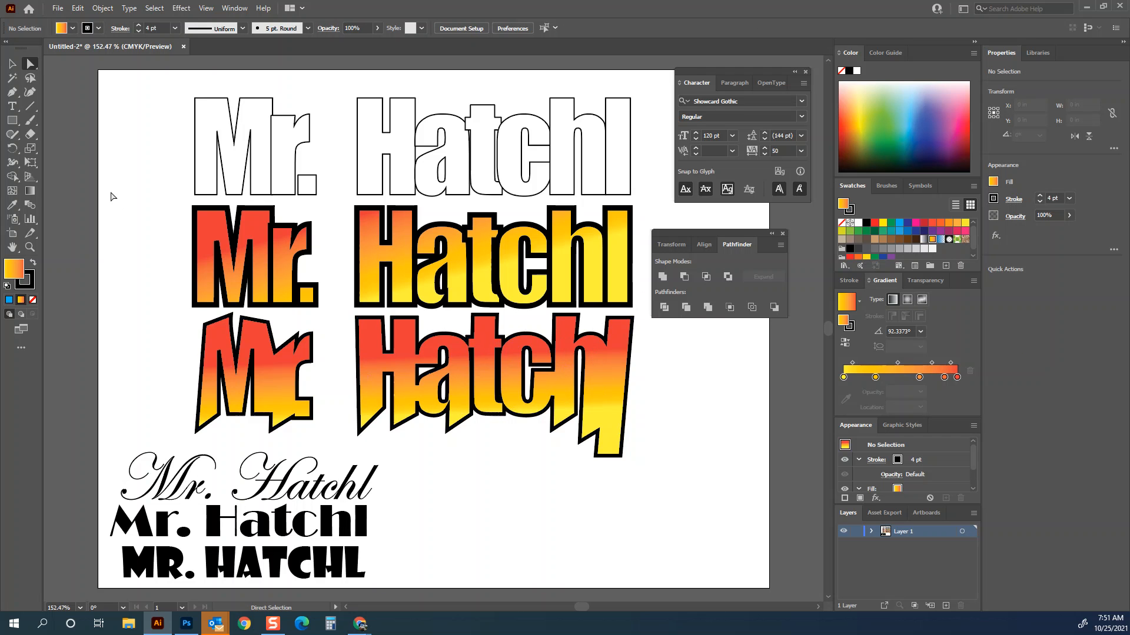
- Save the document to cloud documents as type tool name
click(12, 64)
key(ctrl+s)
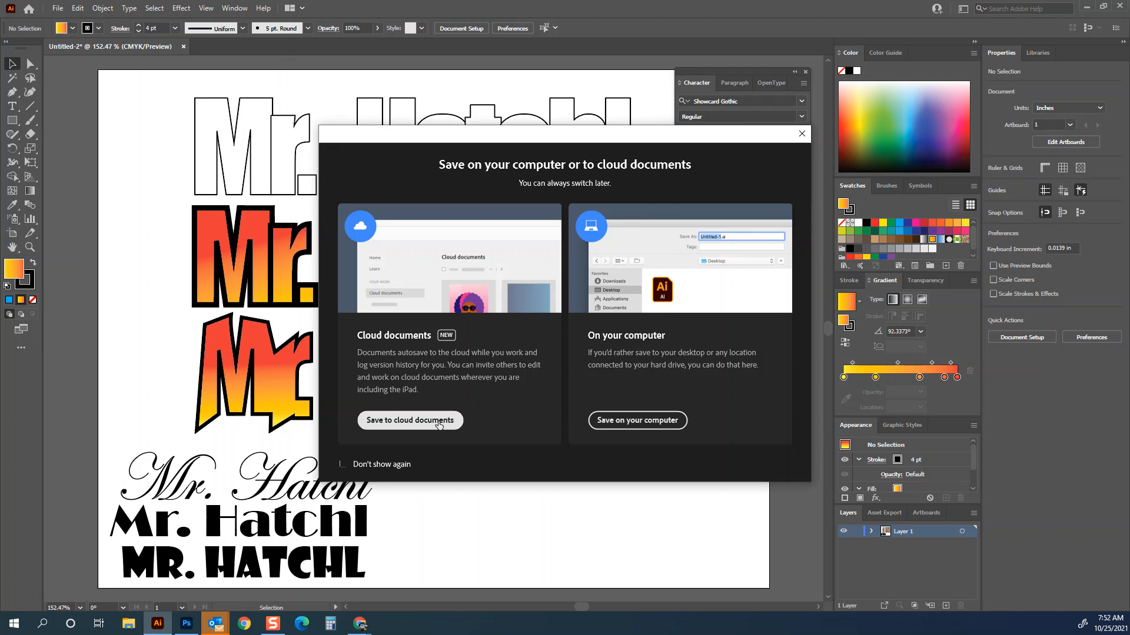
click(438, 422)
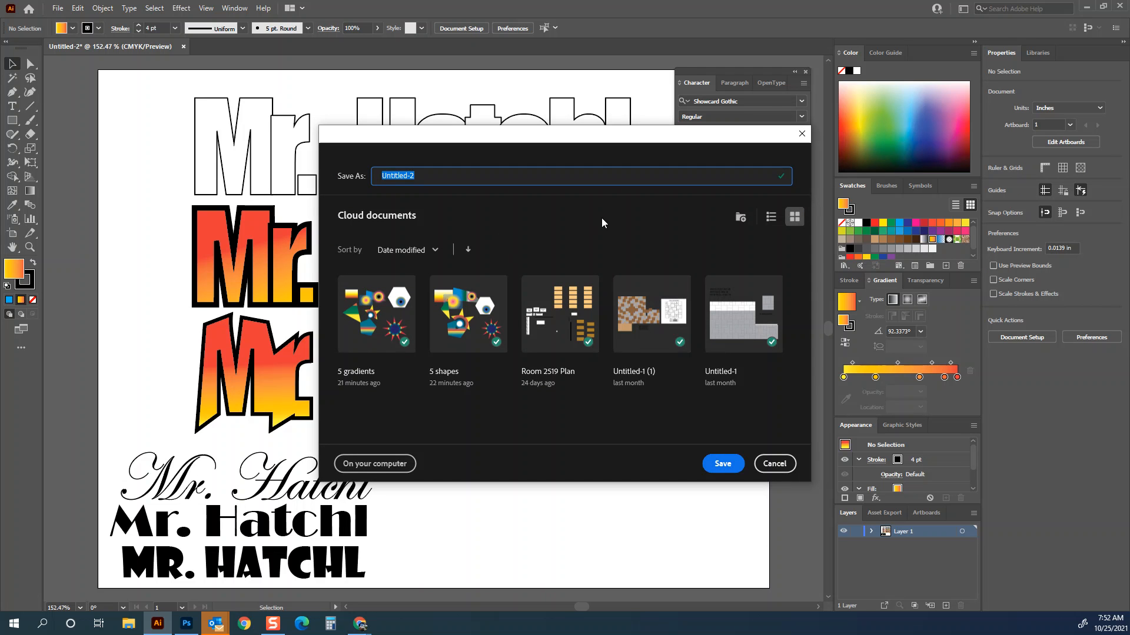
text(type tool name)
click(728, 461)
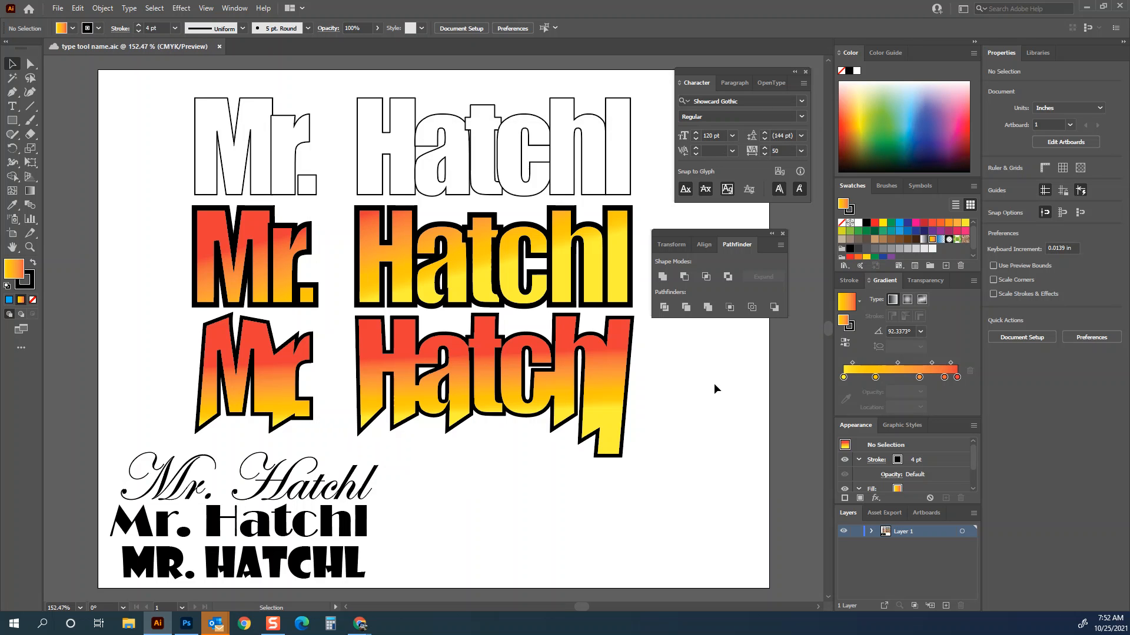
- Export the artboard as a JPEG named type tool name, using artboards and default JPEG options
click(58, 9)
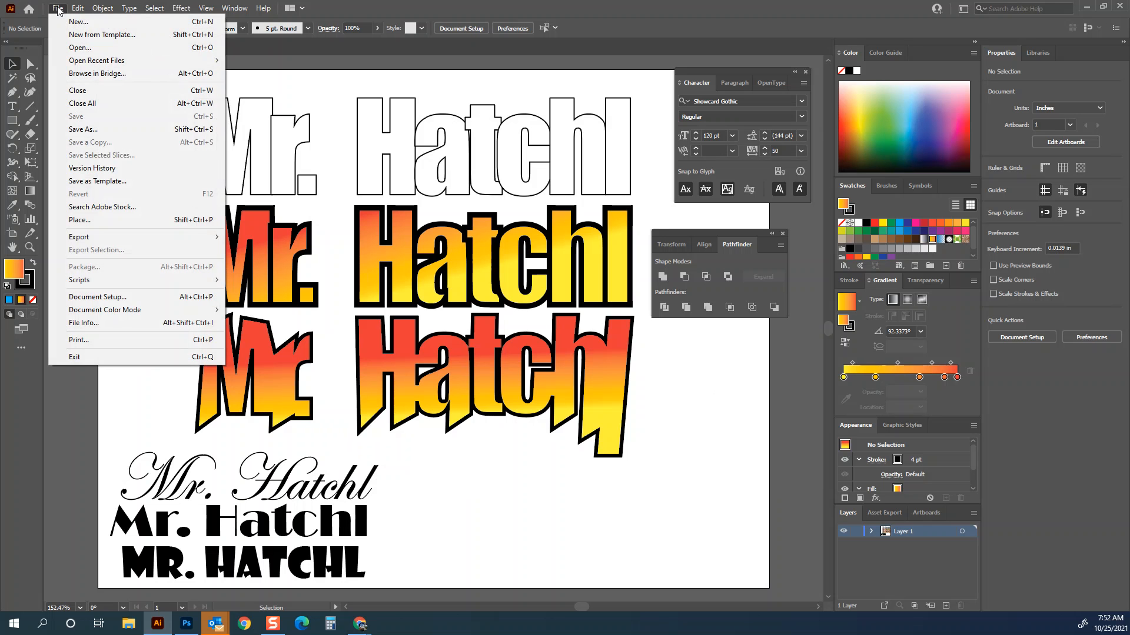
mouse_move(106, 237)
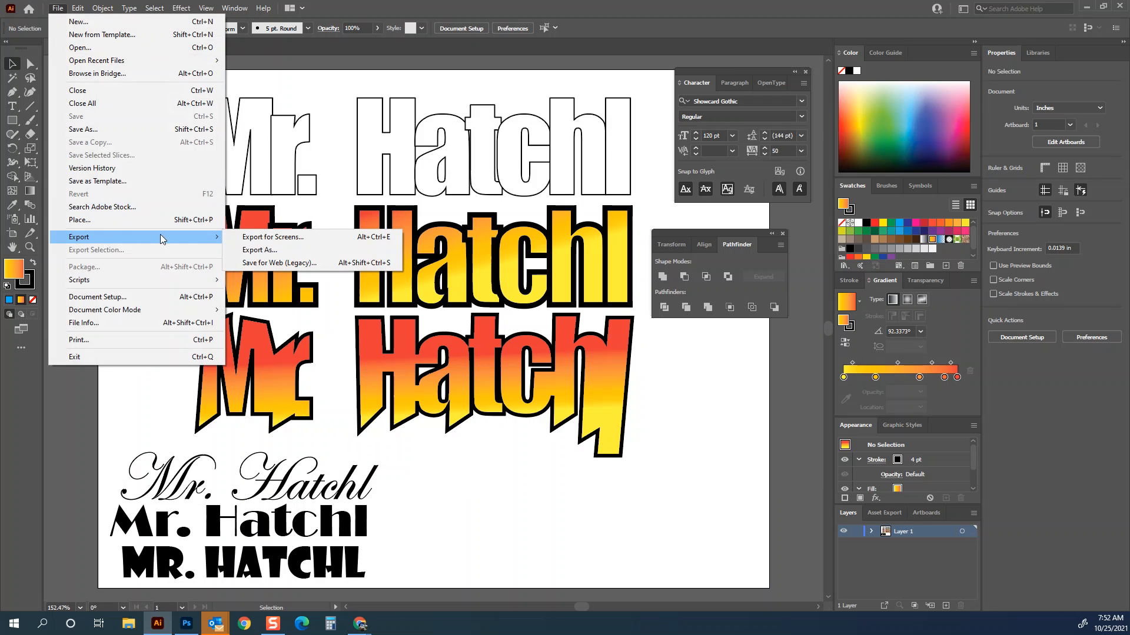
click(277, 251)
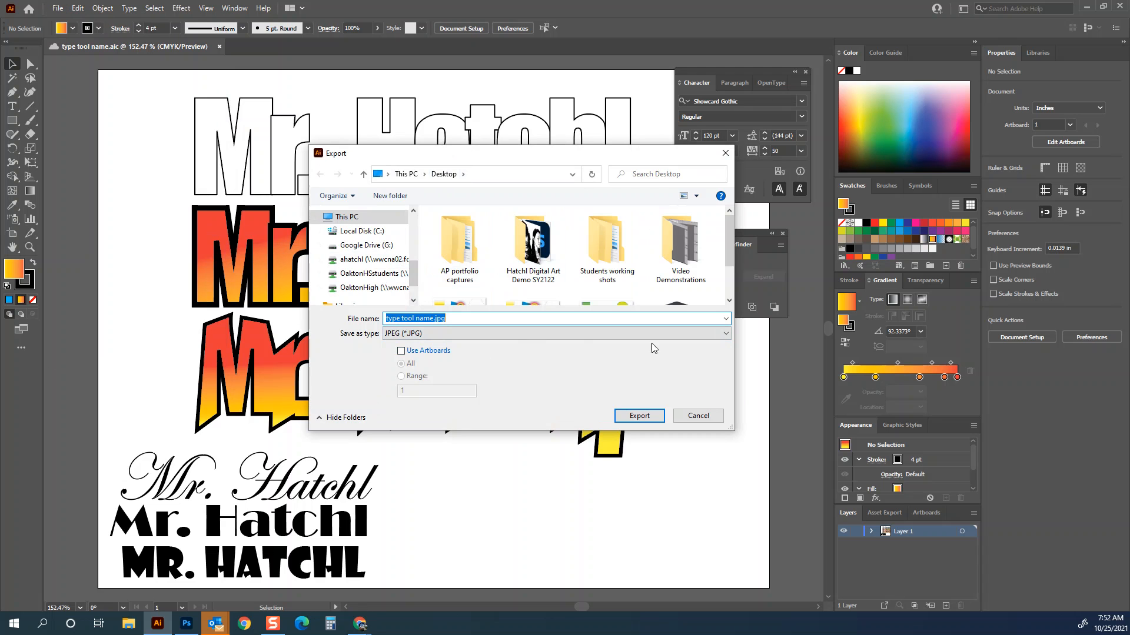
click(401, 352)
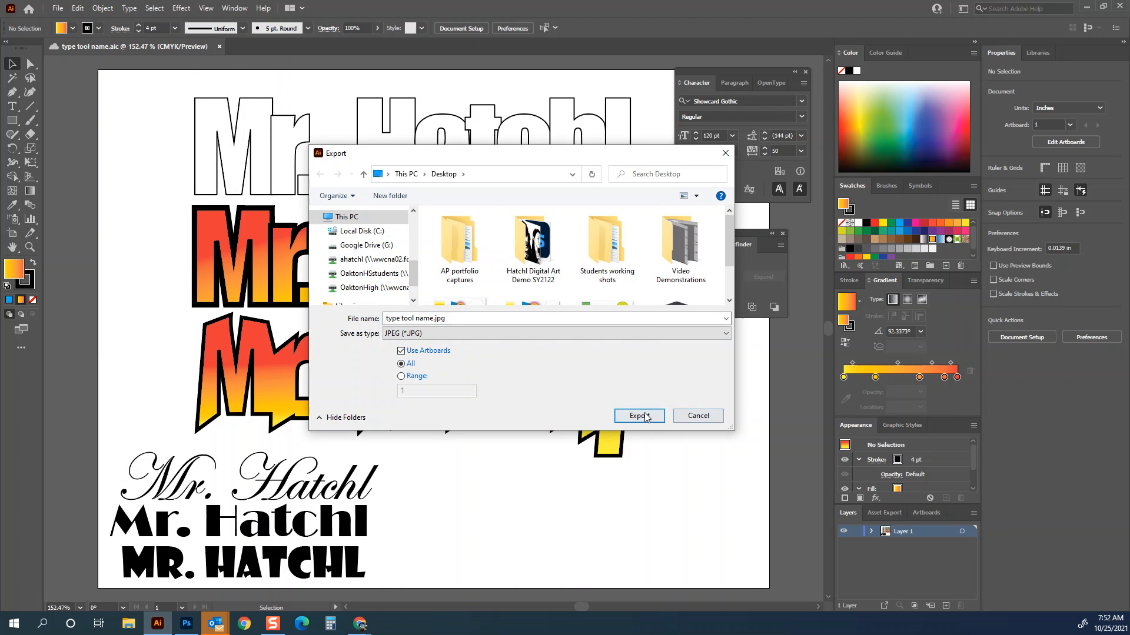
click(640, 415)
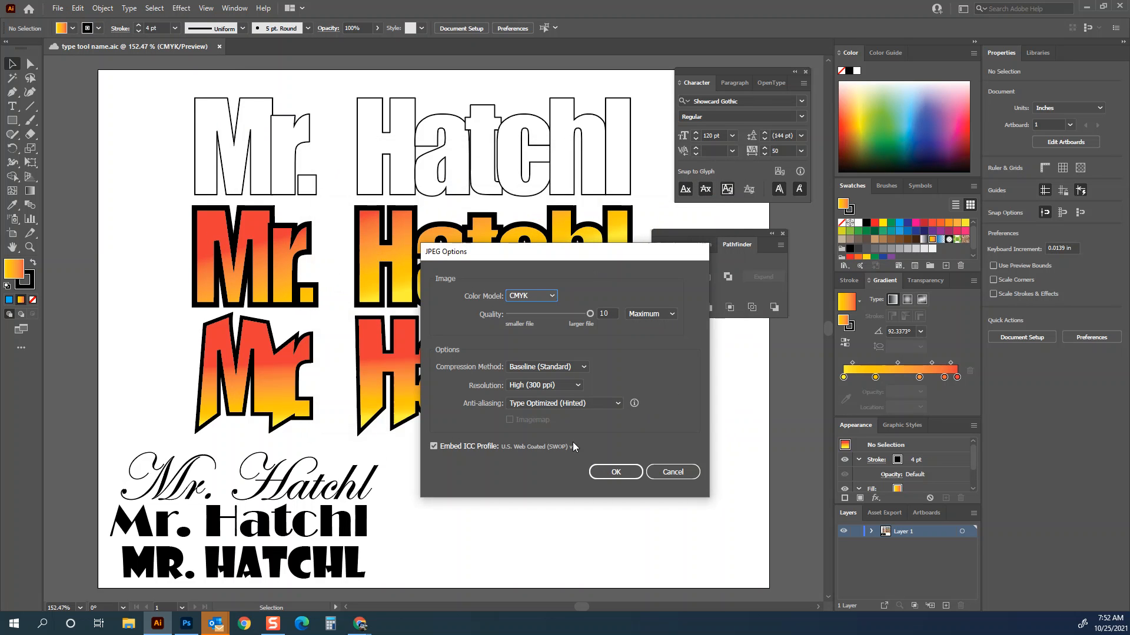
click(612, 471)
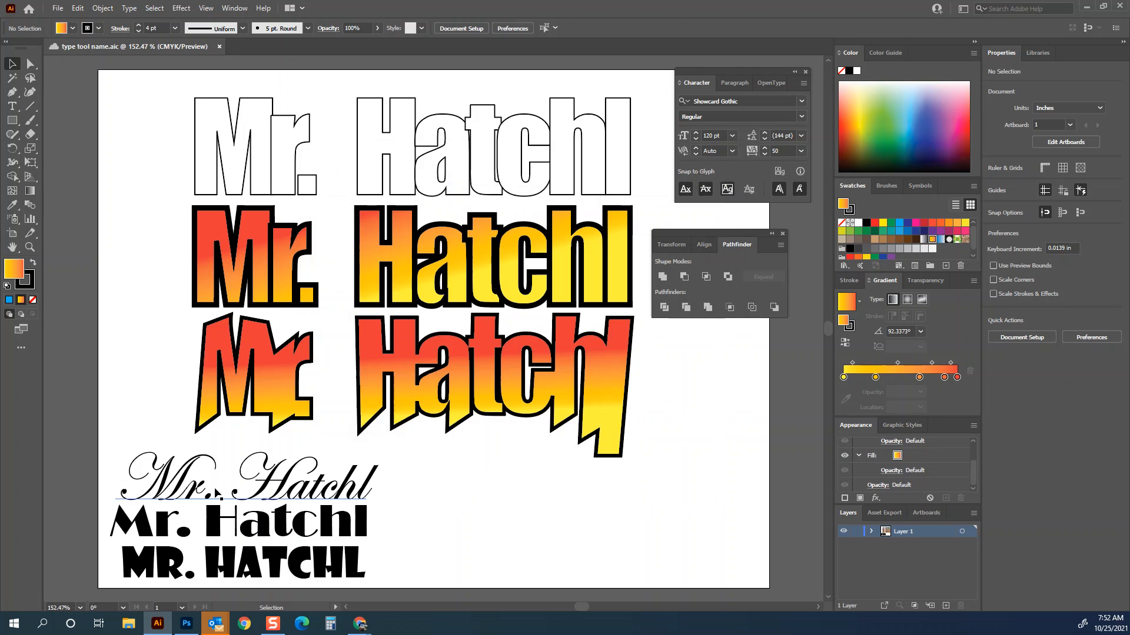
- Move every name version except the distorted third copy off the artboard and select that copy
key(ctrl+0)
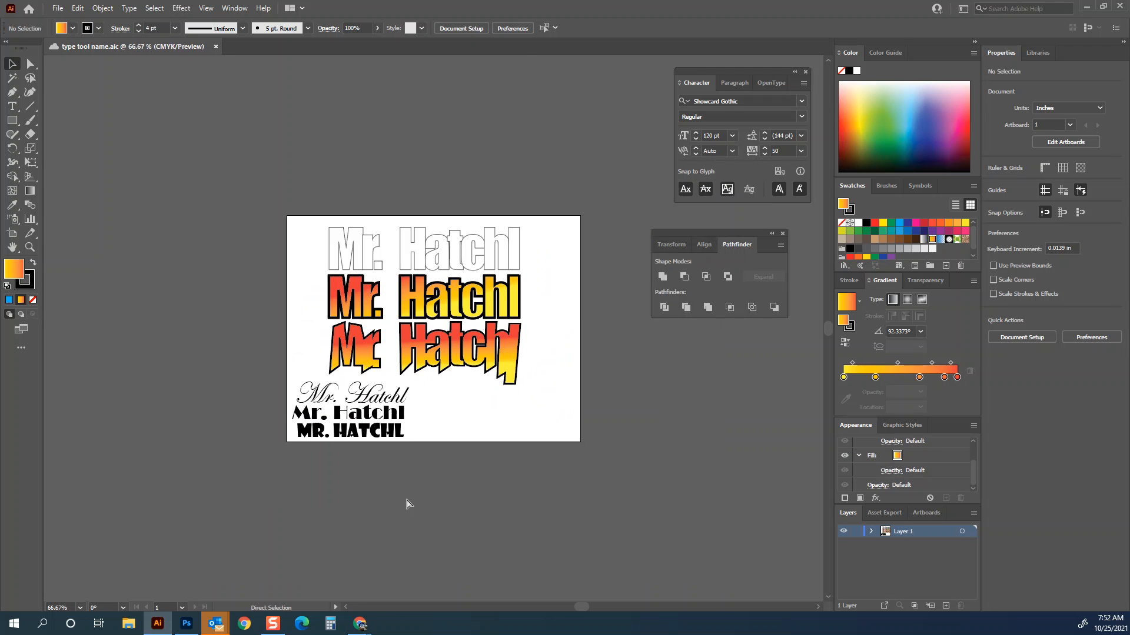
drag(434, 393, 343, 441)
mouse_move(408, 400)
mouse_down()
mouse_move(326, 186)
mouse_move(419, 144)
mouse_up()
mouse_move(298, 234)
mouse_down()
mouse_move(535, 298)
mouse_move(583, 177)
mouse_up()
click(506, 345)
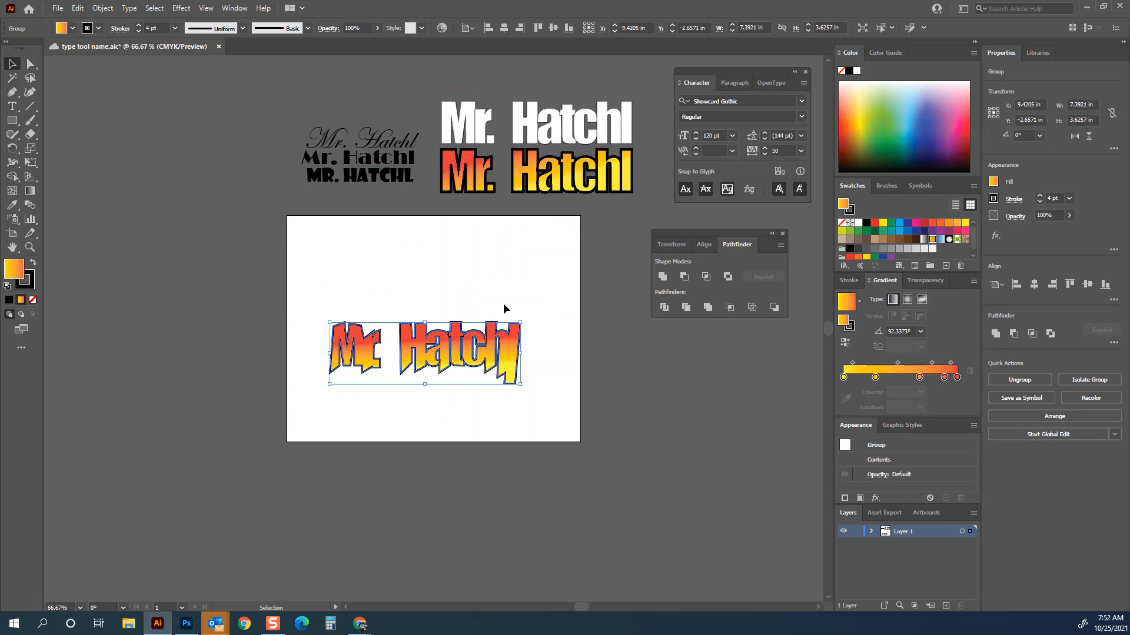
- Scale the distorted copy up to span the artboard's width and reposition it
mouse_move(521, 323)
mouse_down()
mouse_move(550, 294)
mouse_move(582, 303)
mouse_up()
drag(329, 302, 291, 278)
drag(499, 340, 495, 320)
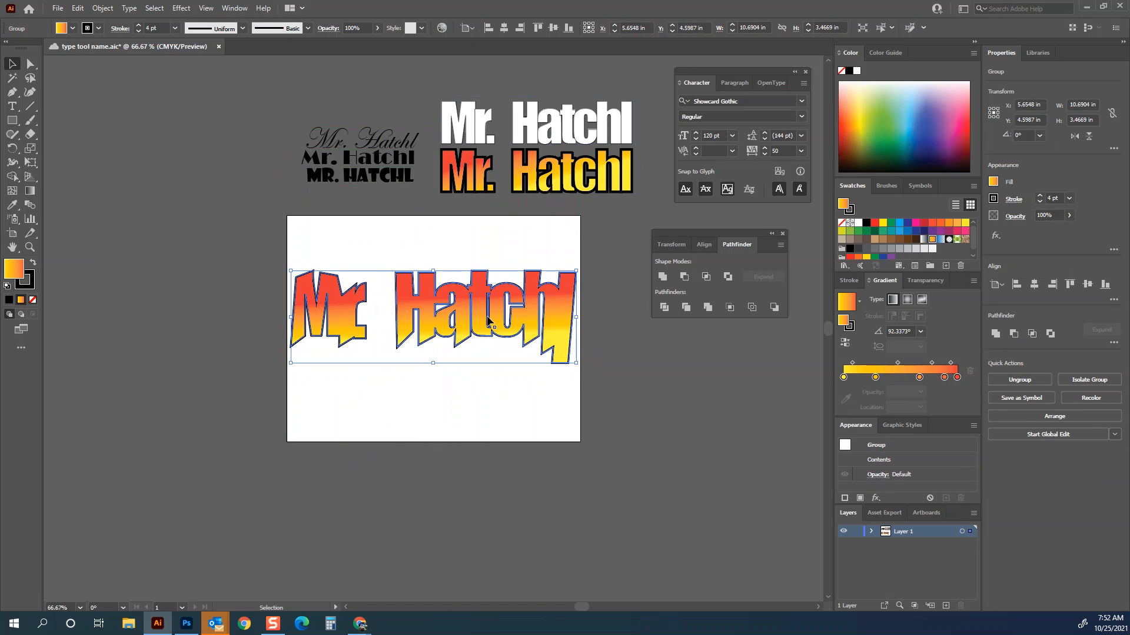
- Export the artboard as a JPEG named type tool name artboard, using artboards and default JPEG options
click(57, 8)
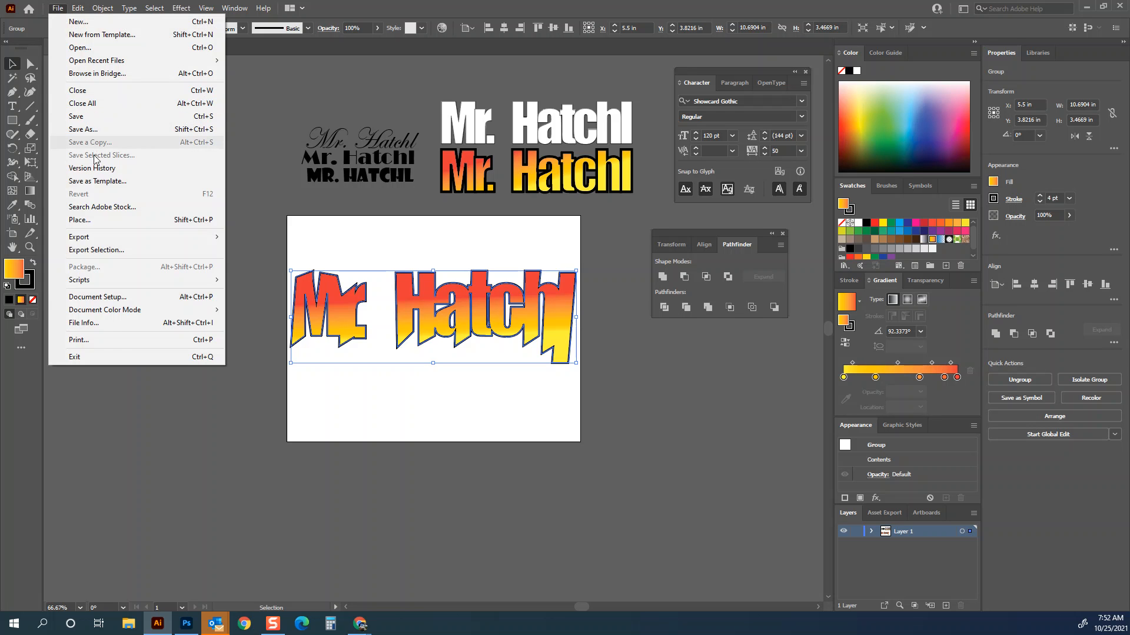
mouse_move(115, 237)
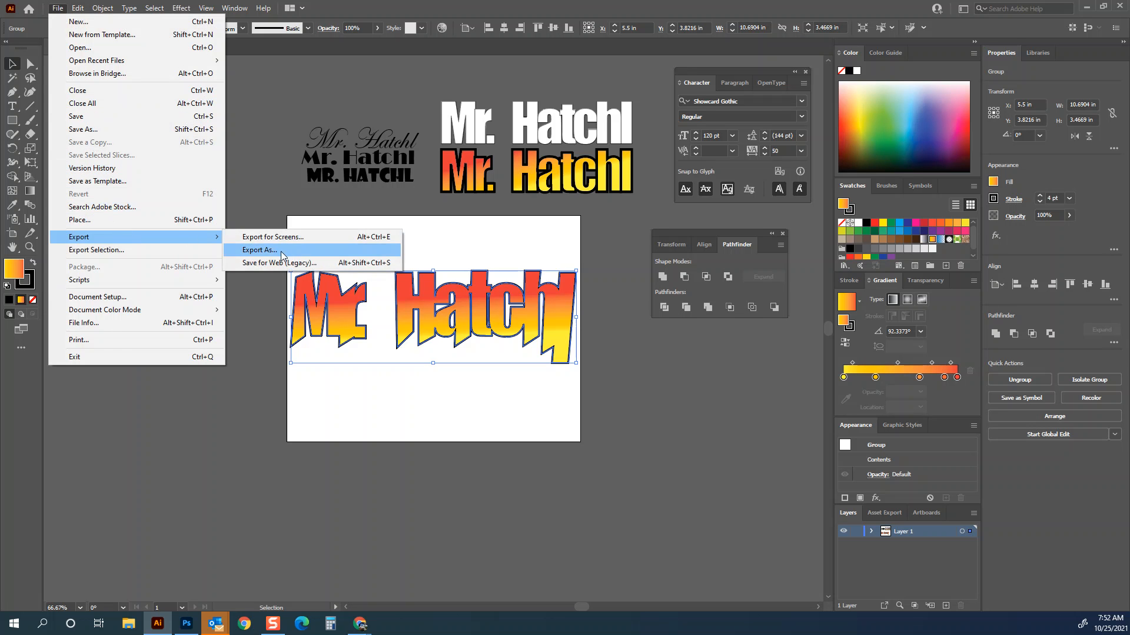
click(279, 252)
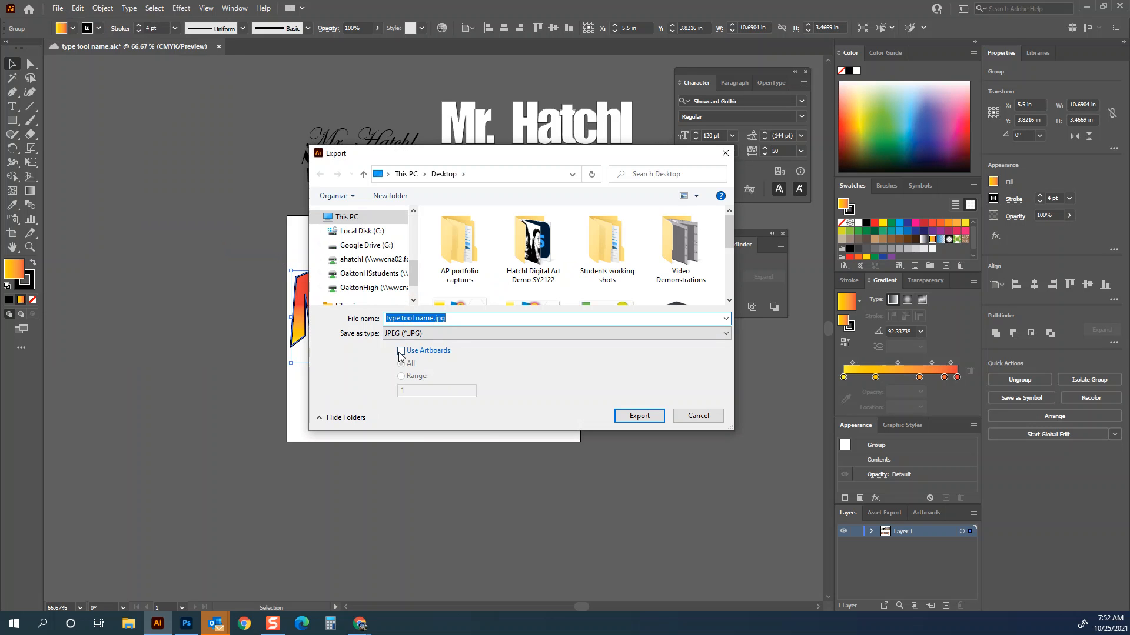
click(401, 352)
click(434, 320)
click(434, 321)
drag(483, 158, 727, 363)
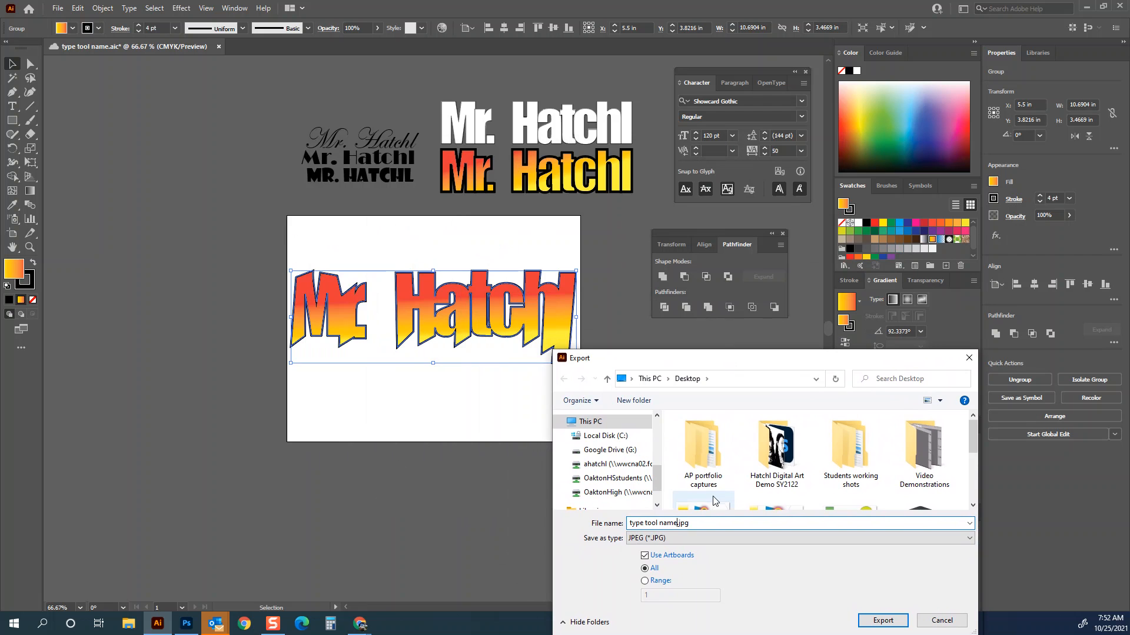
text(artboard)
key(Return)
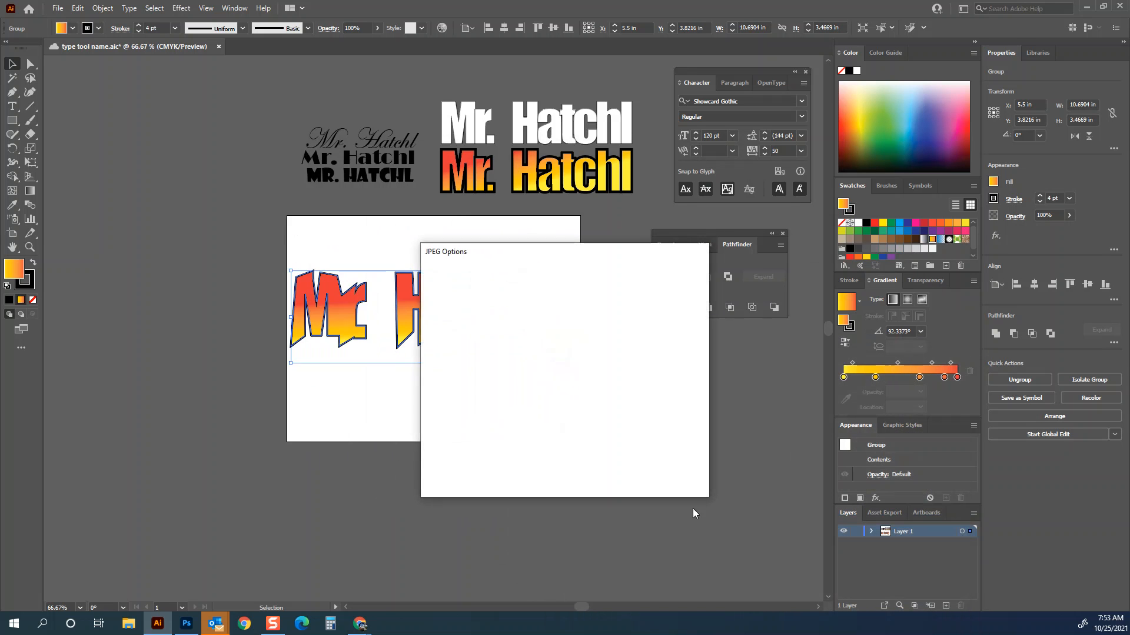
click(615, 472)
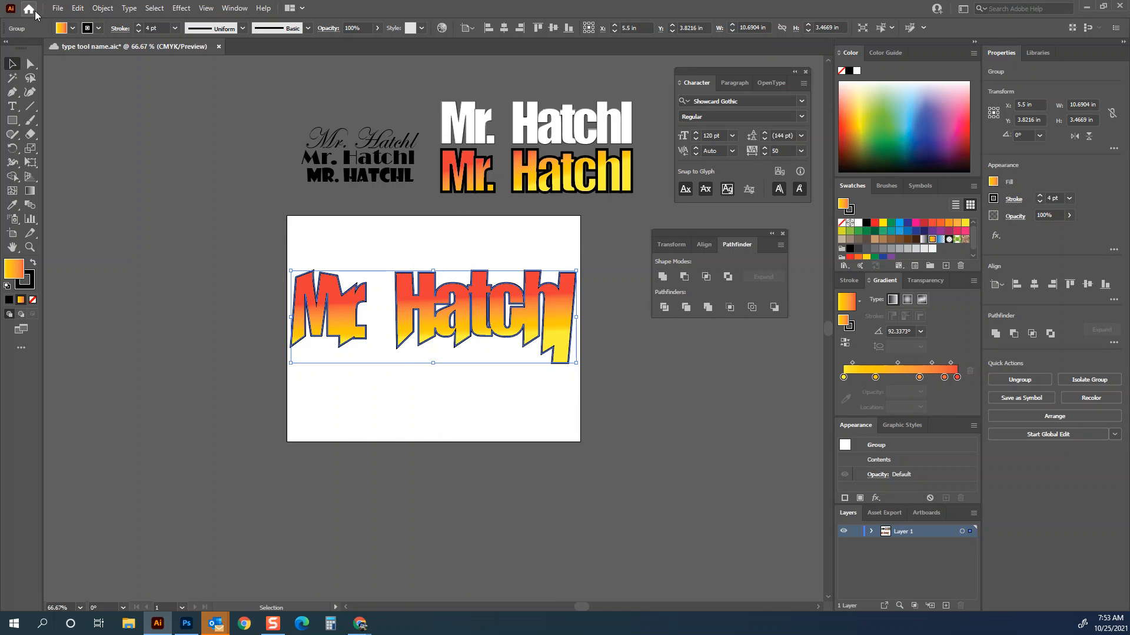
- Open the exported JPEG images in Illustrator
click(57, 8)
click(88, 48)
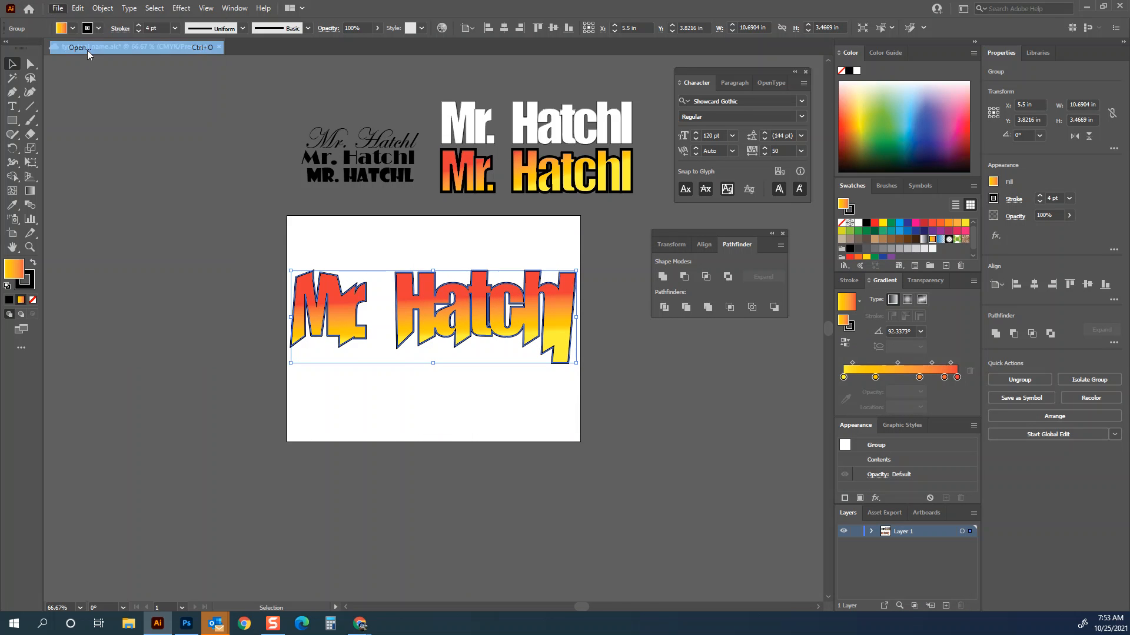
drag(759, 353, 759, 198)
scroll(904, 378, down, 5)
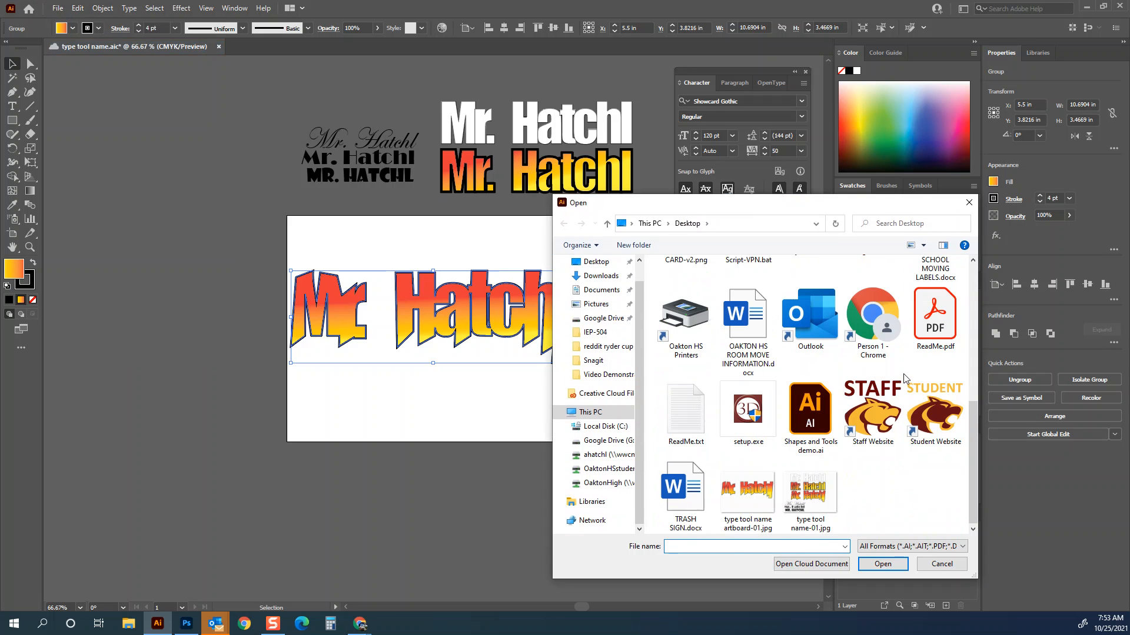
click(747, 493)
click(881, 562)
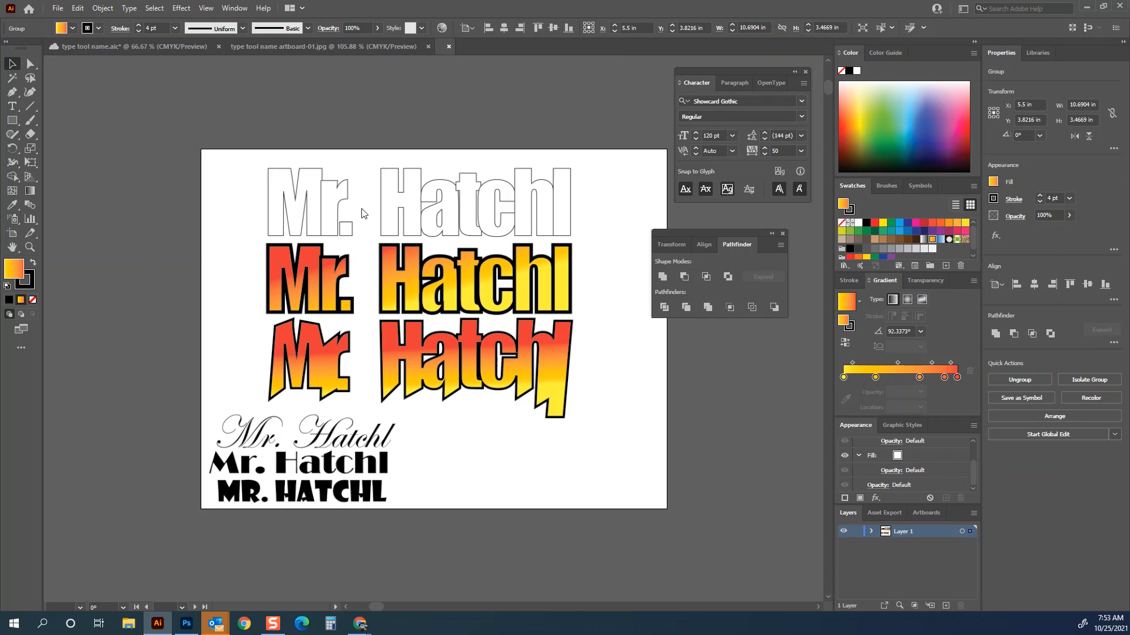
- Compare the exported JPEGs by switching between their document tabs
click(330, 46)
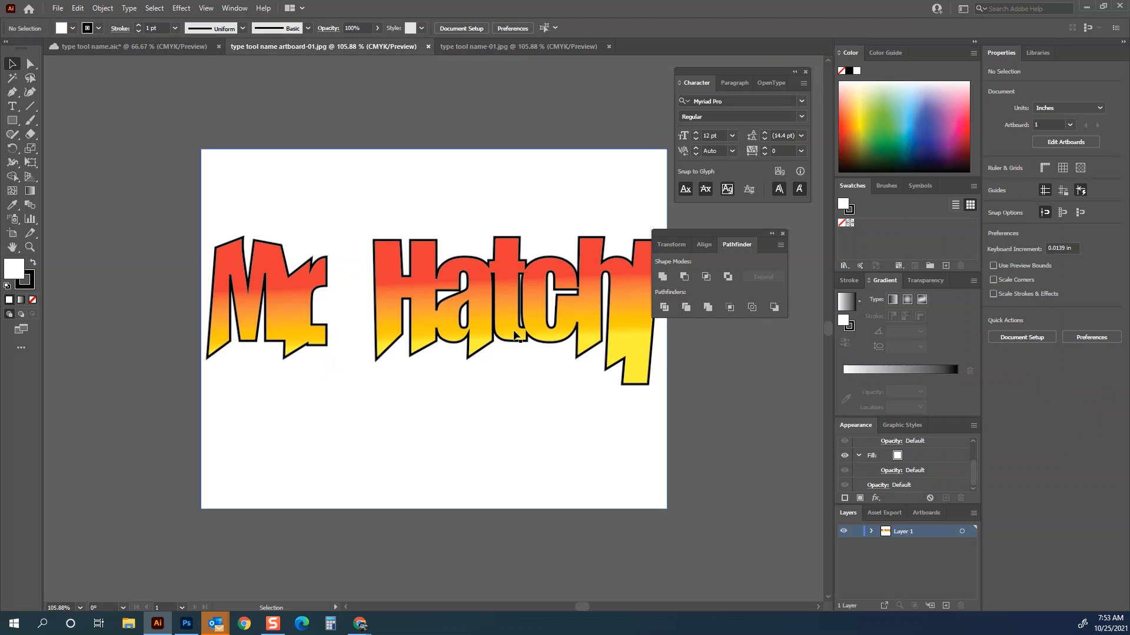
click(306, 177)
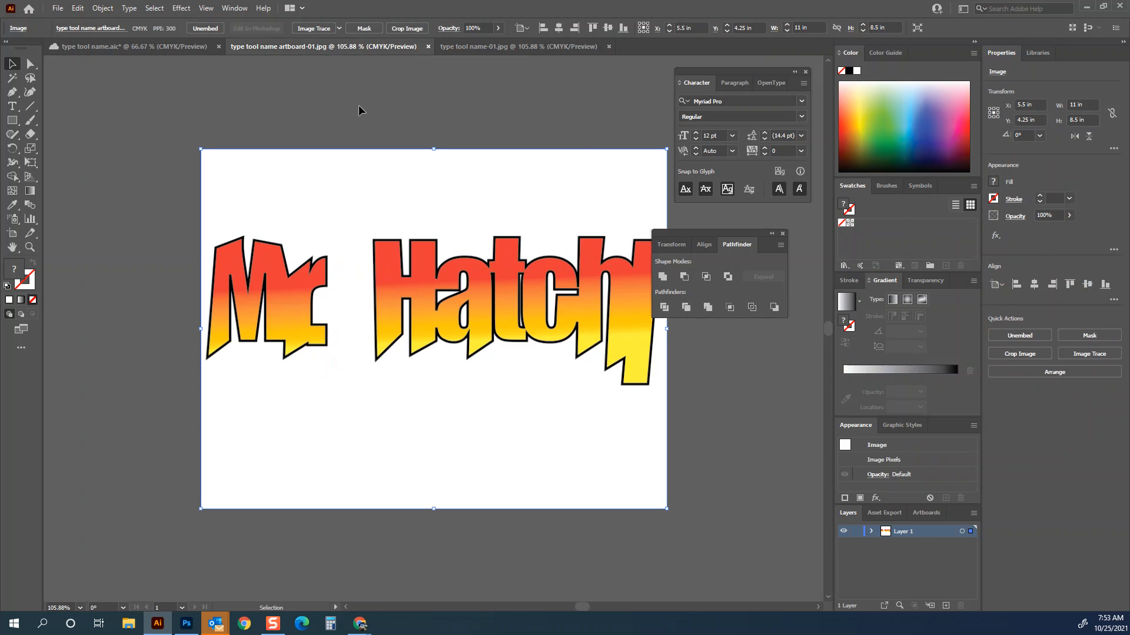
click(504, 47)
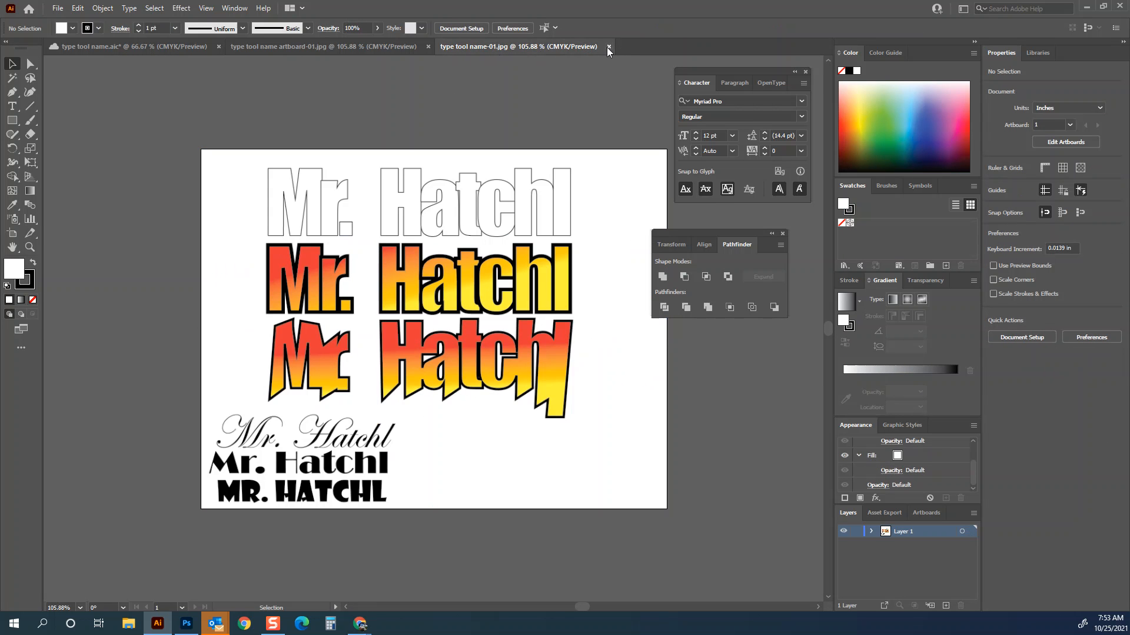